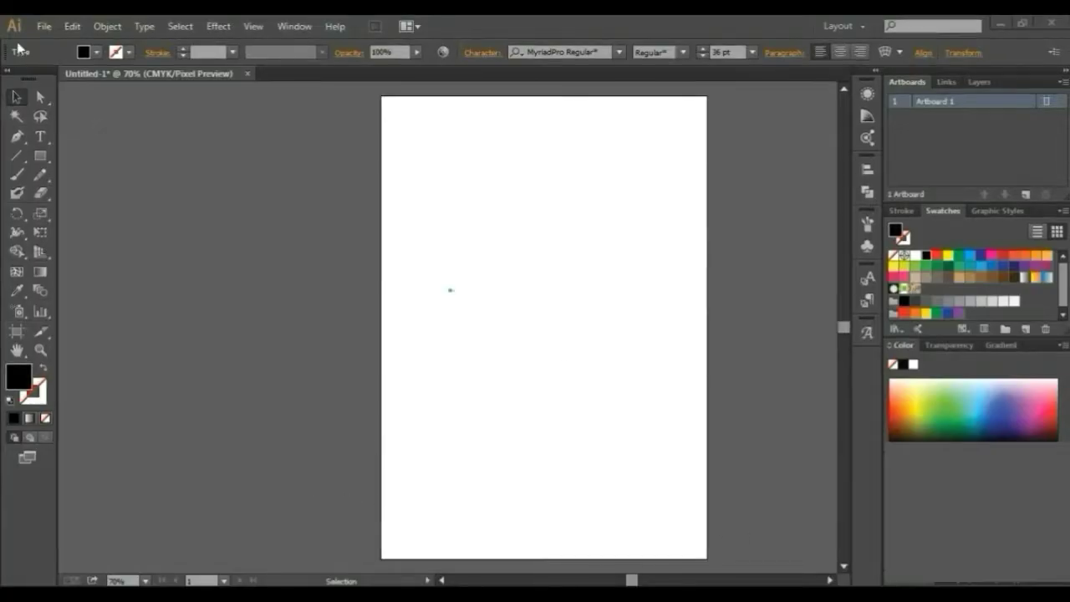
# - Open and close the File menu without choosing anything, clearing the empty text point
pyautogui.click(42, 26)
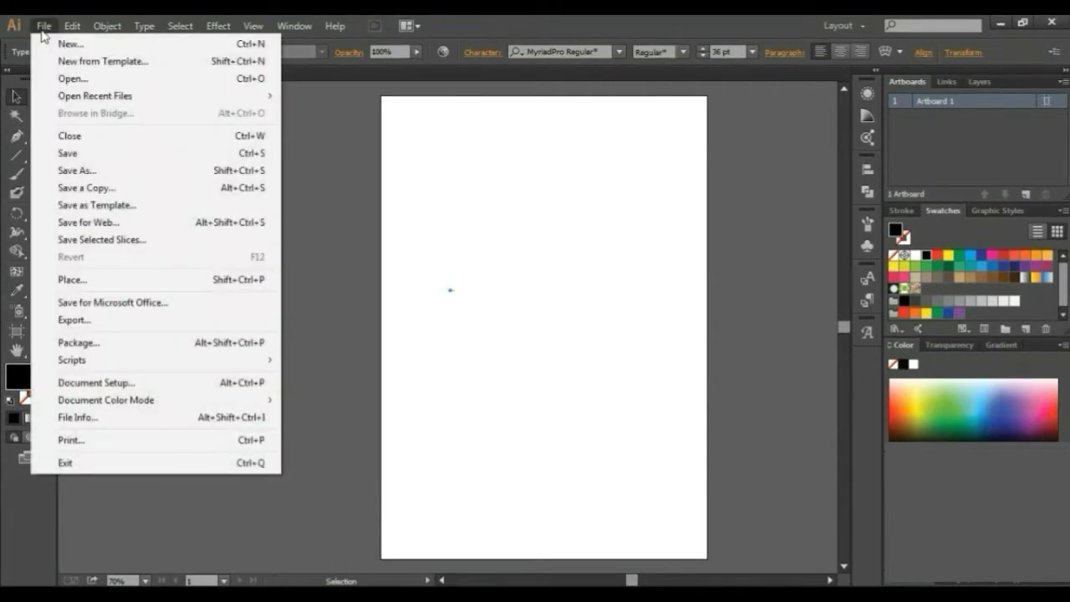
pyautogui.click(322, 197)
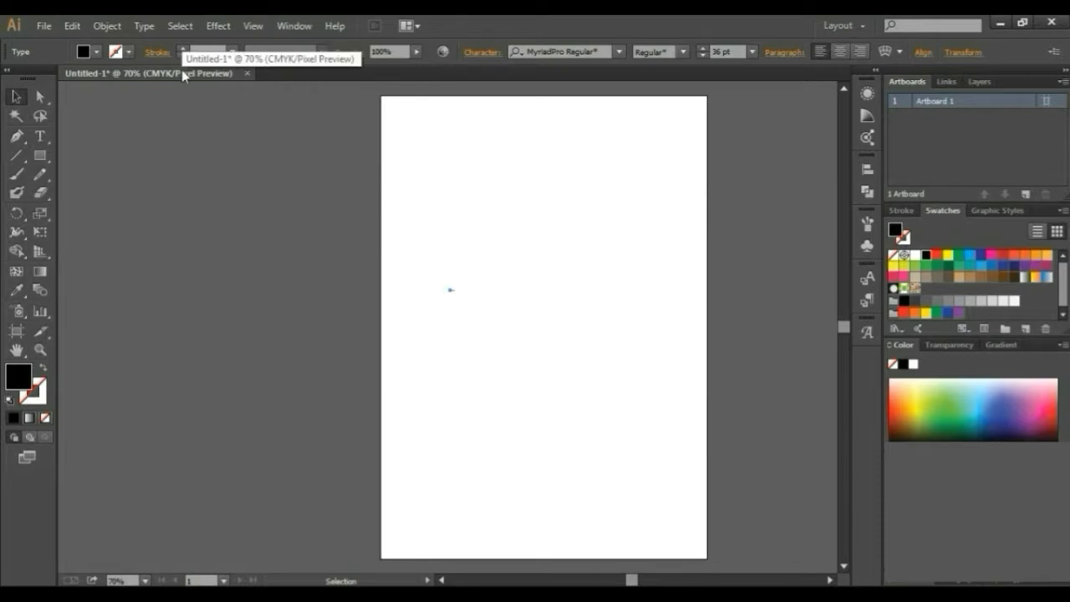
pyautogui.click(44, 25)
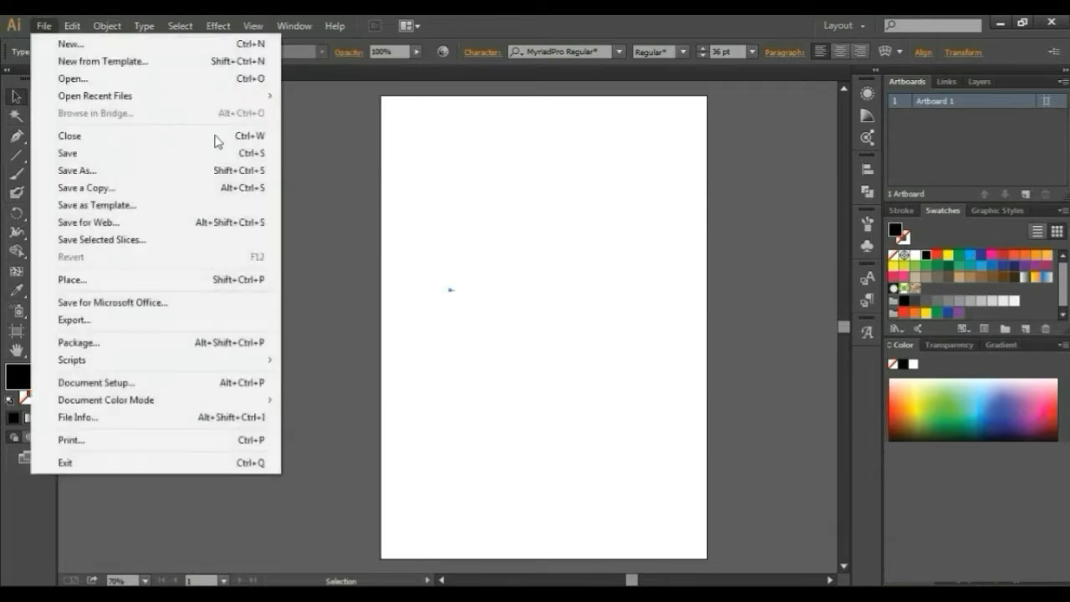
pyautogui.click(314, 212)
pyautogui.click(19, 99)
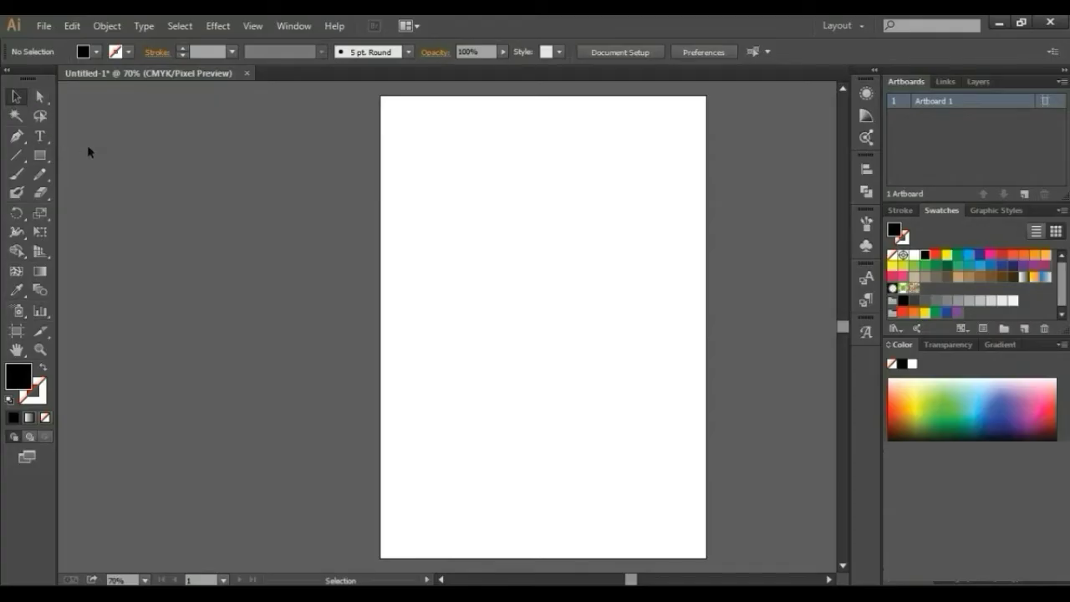
# - Type 'MH uniqiue Tech' near the top of the artboard and select it as an object
pyautogui.click(39, 96)
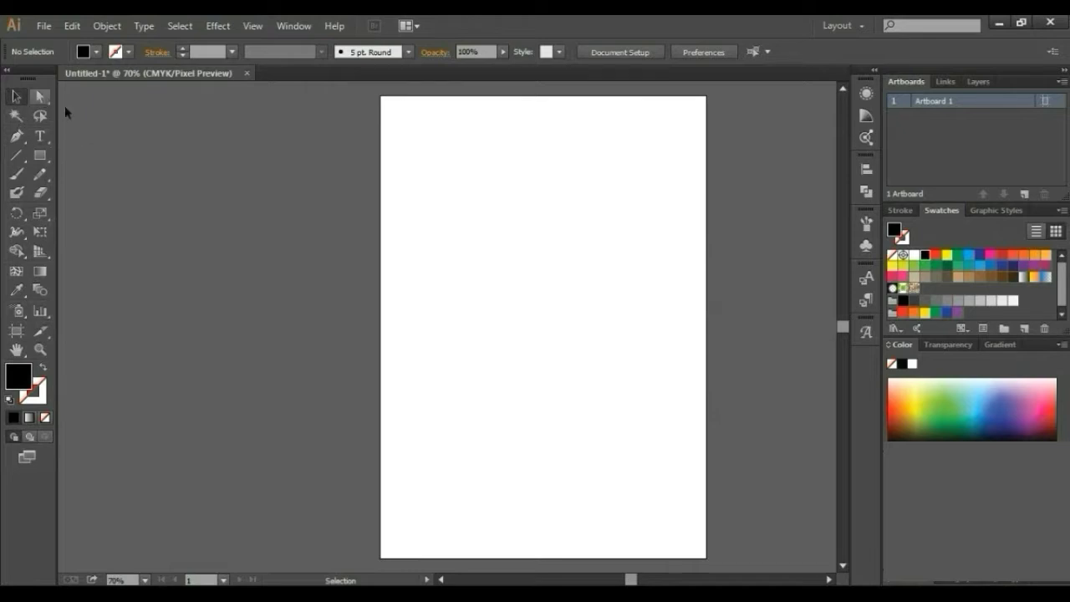
pyautogui.click(18, 102)
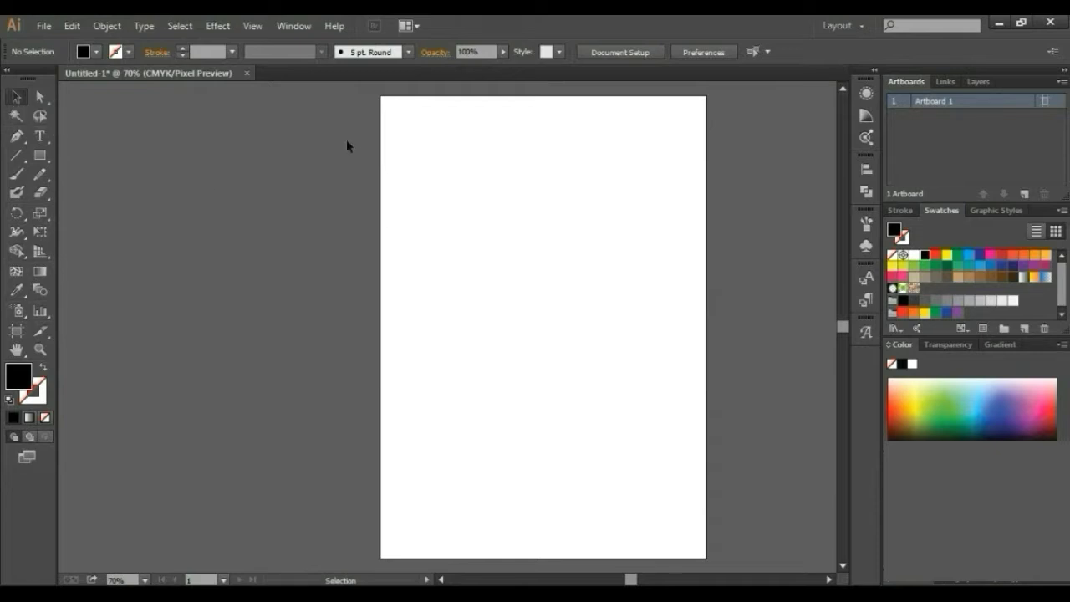
pyautogui.click(39, 136)
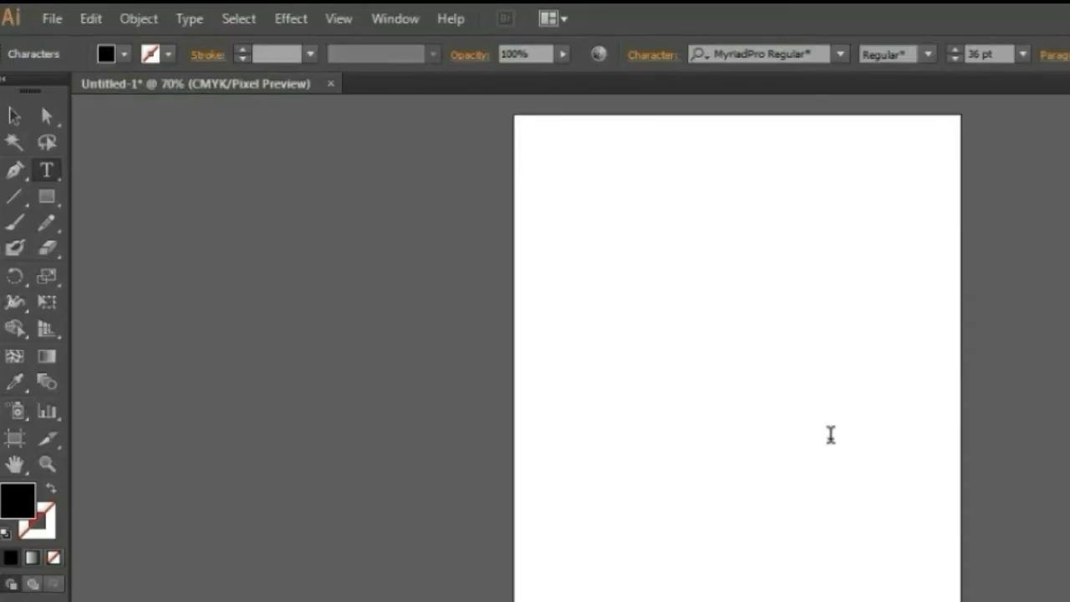
pyautogui.write('MH ')
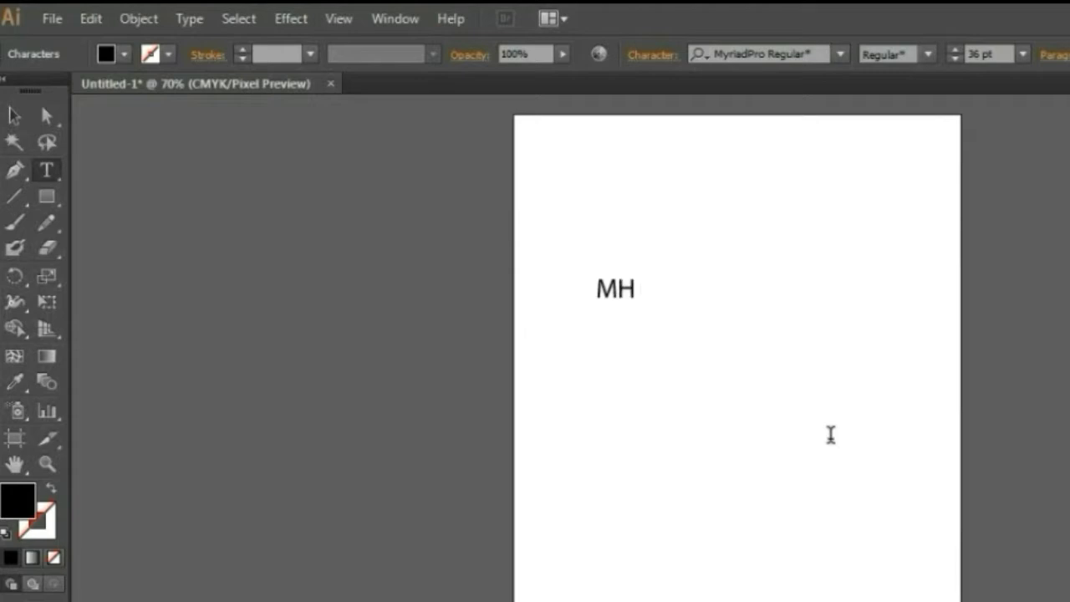
pyautogui.write('uni')
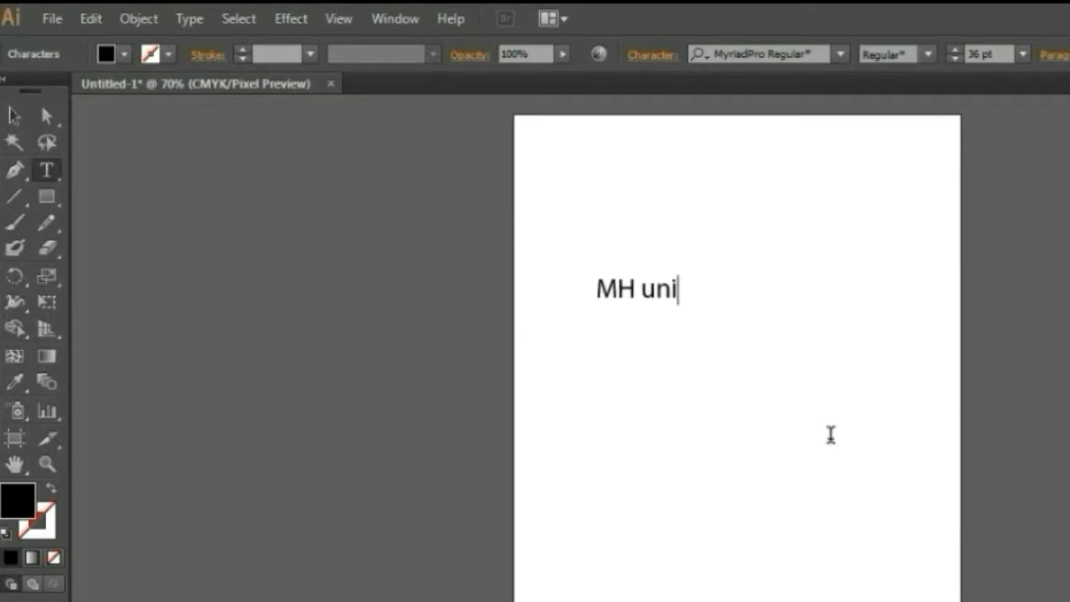
pyautogui.write('qie')
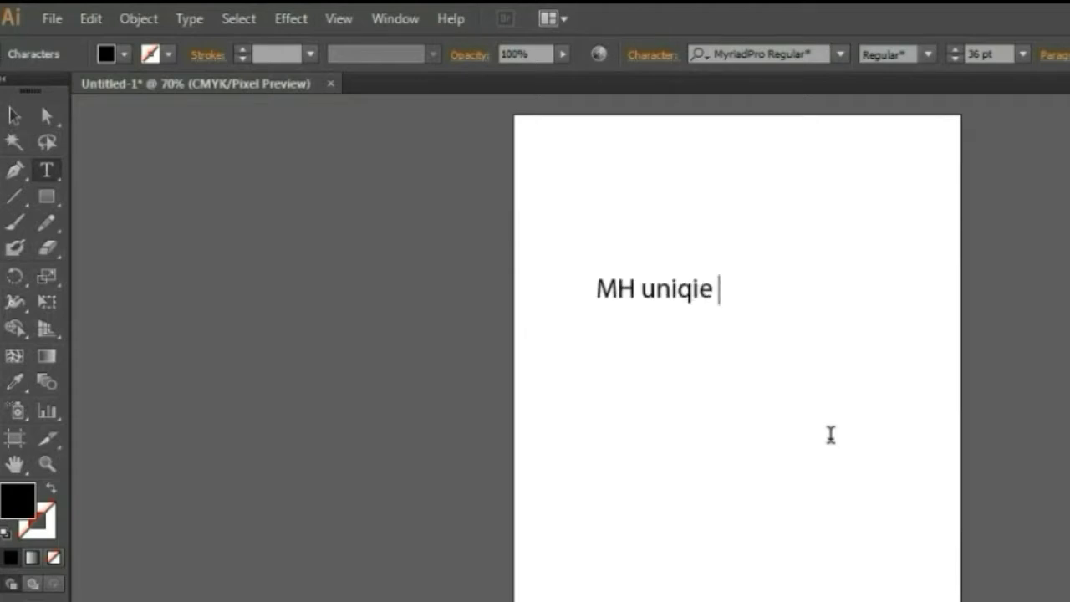
pyautogui.press('BackSpace')
pyautogui.press('BackSpace')
pyautogui.write('ue ')
pyautogui.write('Te')
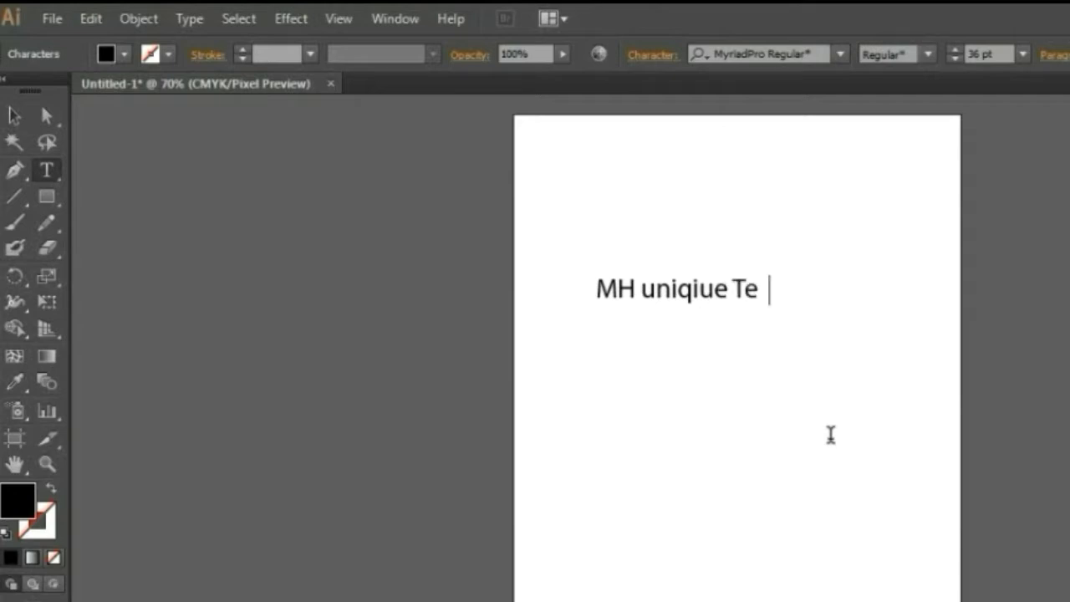
pyautogui.write('ch')
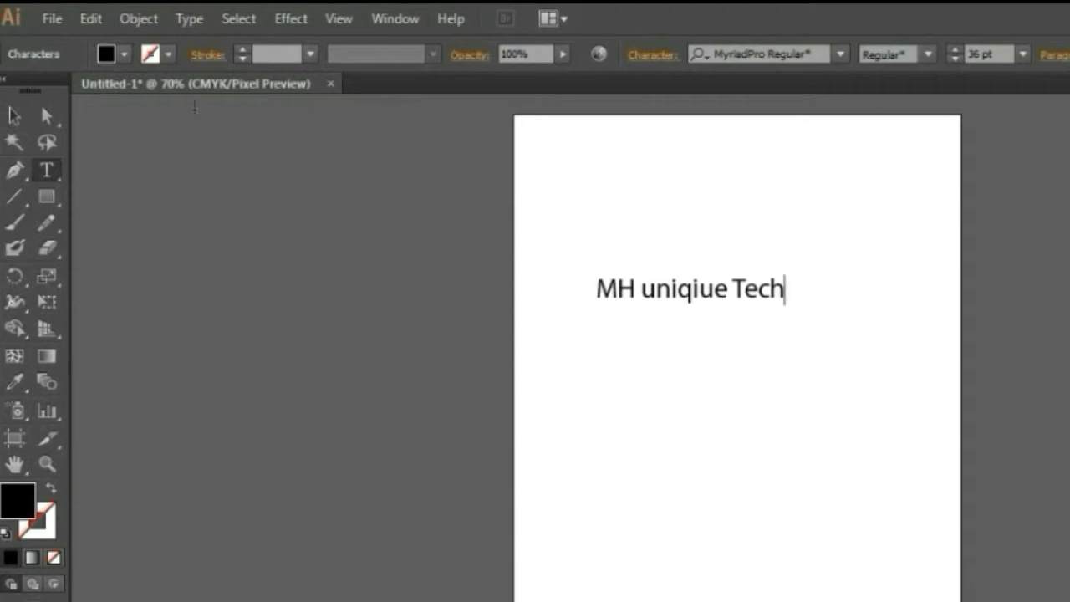
pyautogui.click(15, 117)
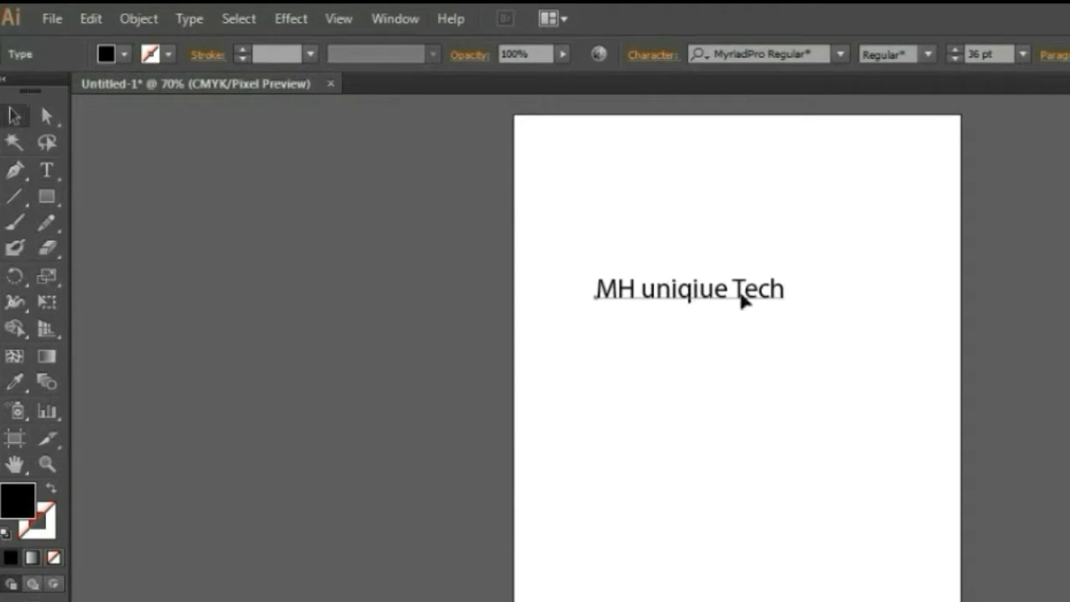
# - Move the text line up and Alt-drag two copies stacked beneath it
pyautogui.moveTo(685, 267)
pyautogui.mouseDown()
pyautogui.moveTo(668, 219)
pyautogui.moveTo(848, 165)
pyautogui.moveTo(689, 190)
pyautogui.moveTo(705, 197)
pyautogui.mouseUp()
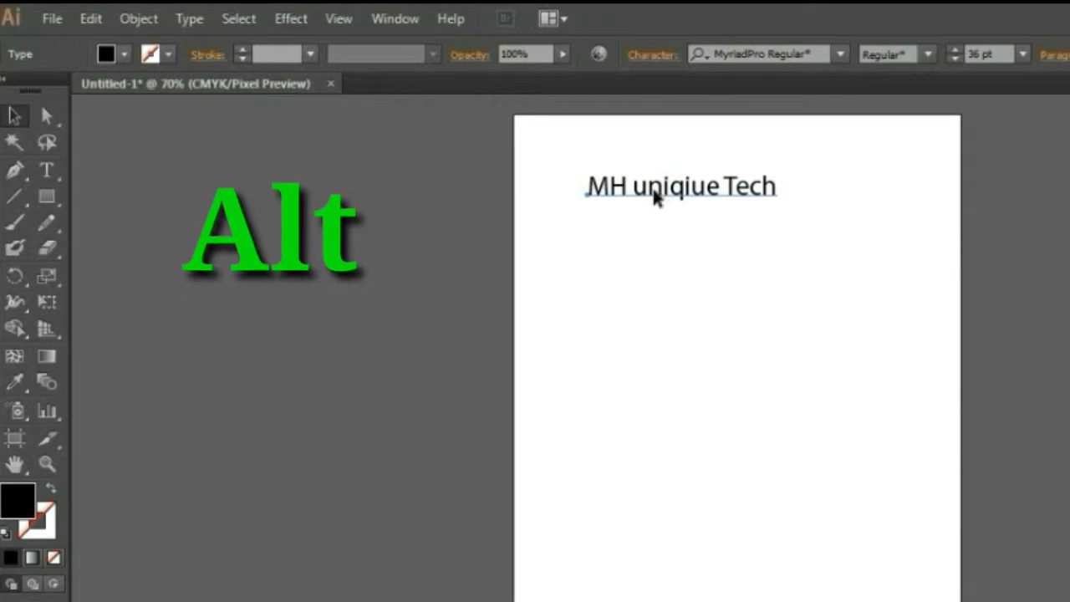
pyautogui.moveTo(656, 197); pyautogui.dragTo(661, 255)
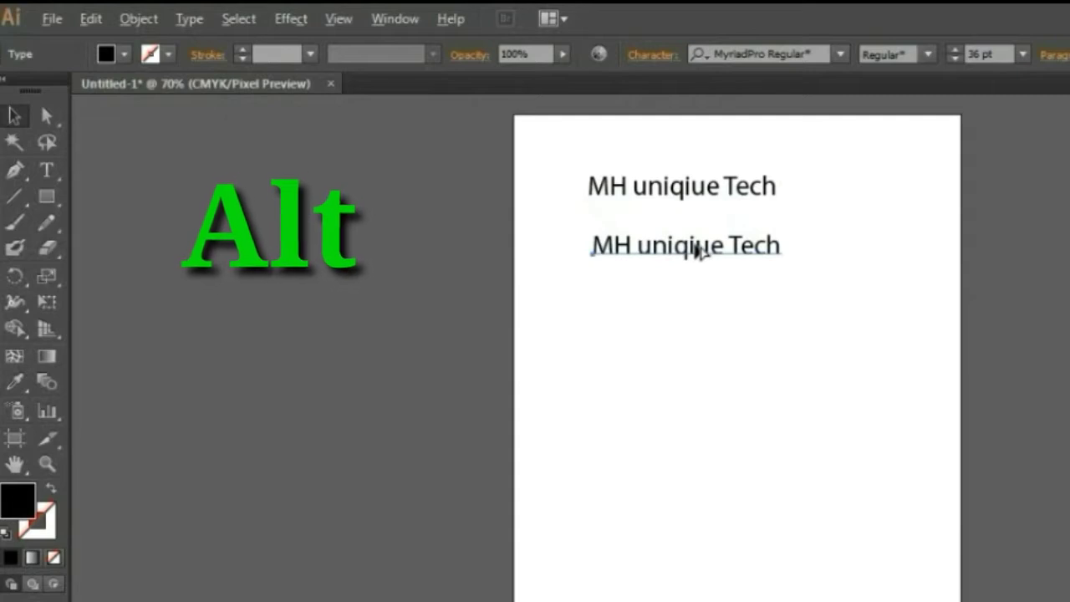
pyautogui.moveTo(700, 259); pyautogui.dragTo(697, 299)
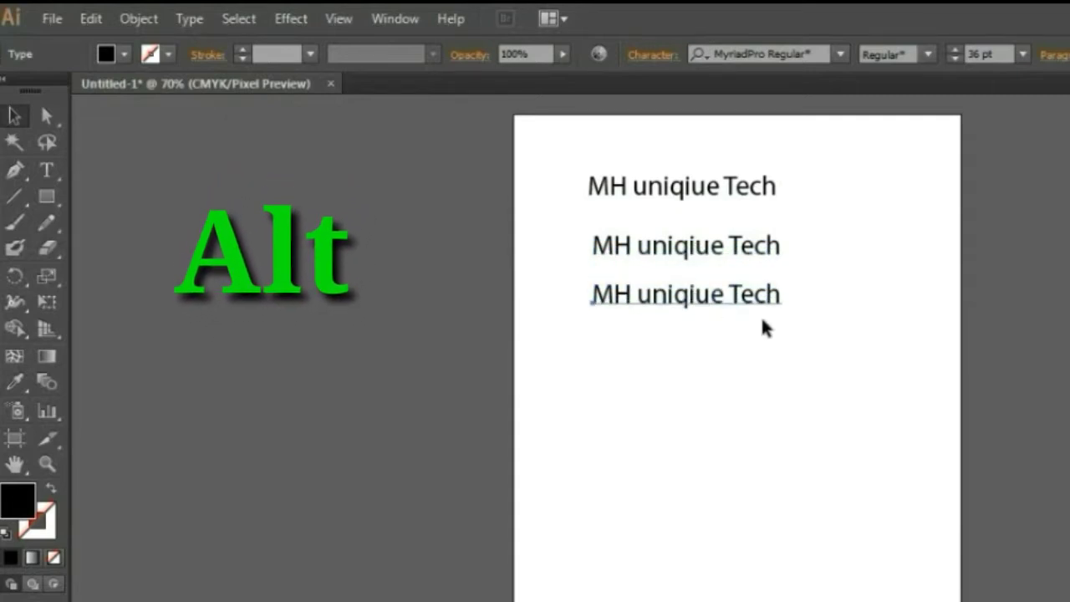
pyautogui.click(657, 194)
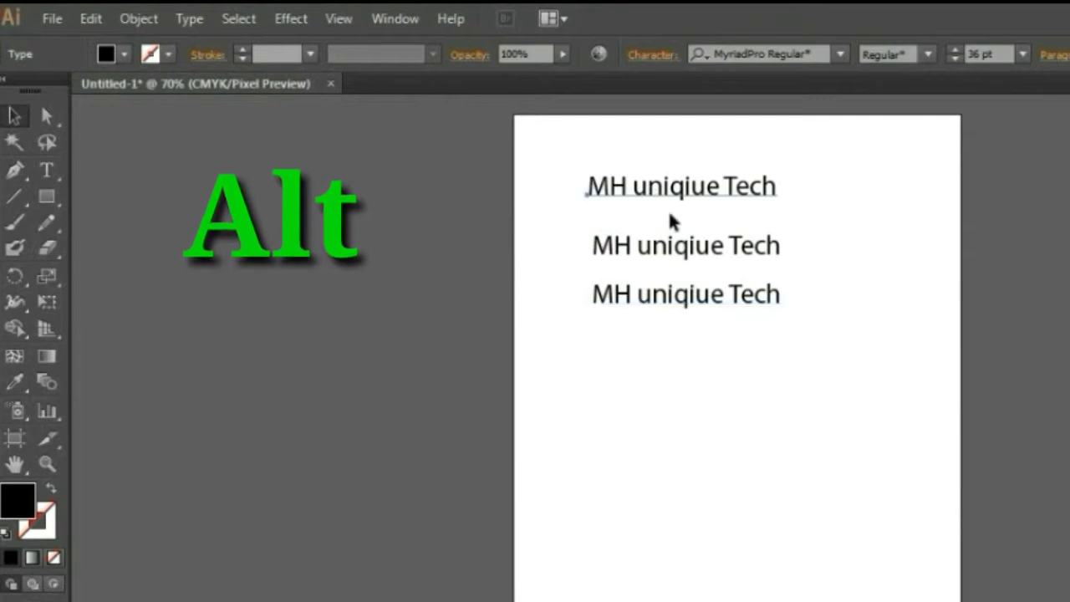
pyautogui.click(688, 250)
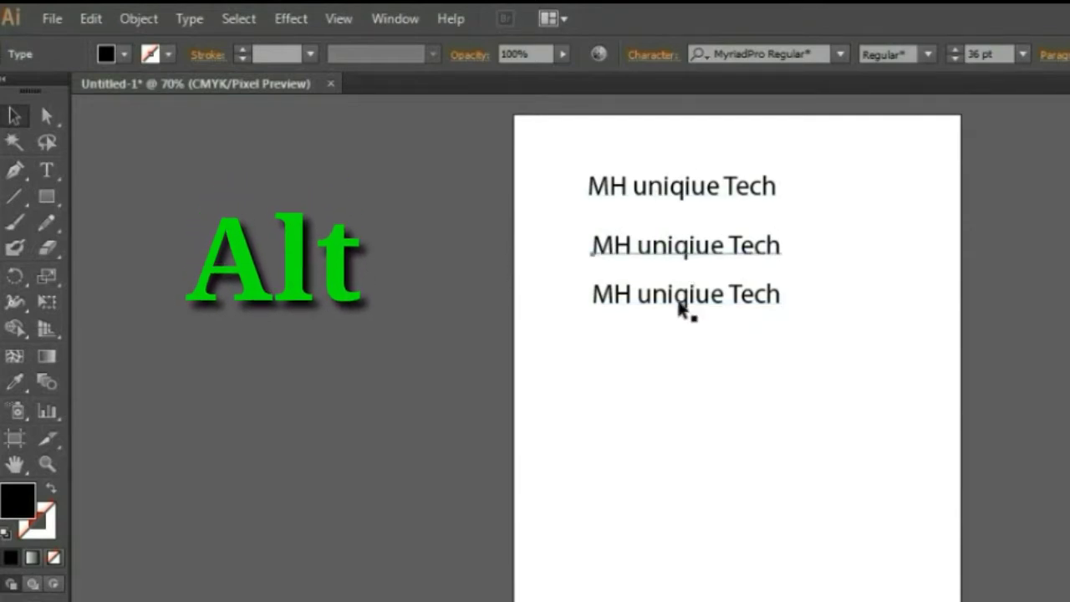
pyautogui.click(669, 188)
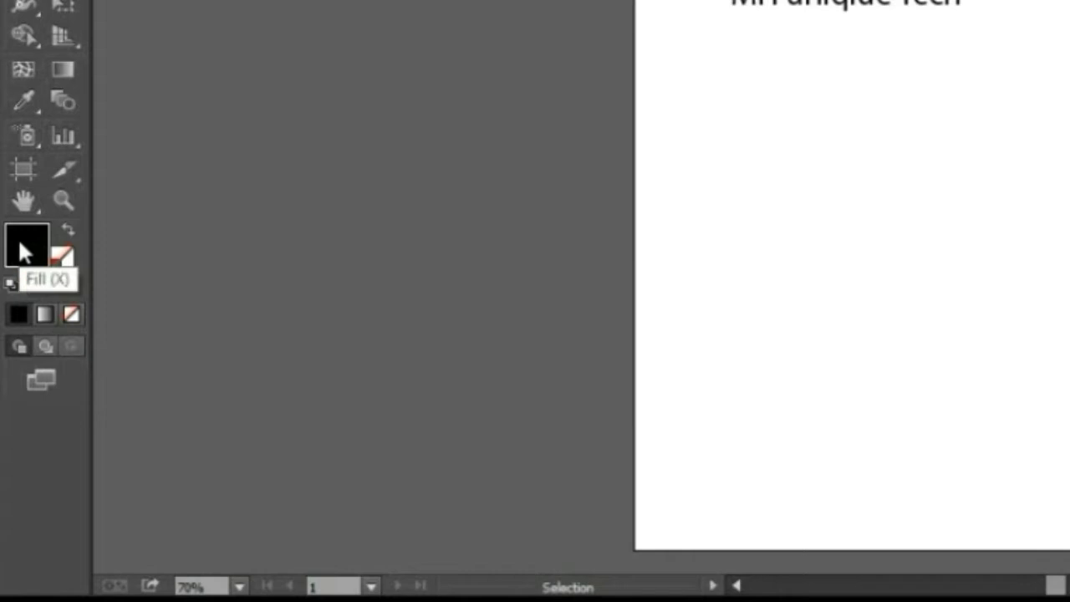
# - Colour the top text line green from the fill swatches
pyautogui.click(60, 276)
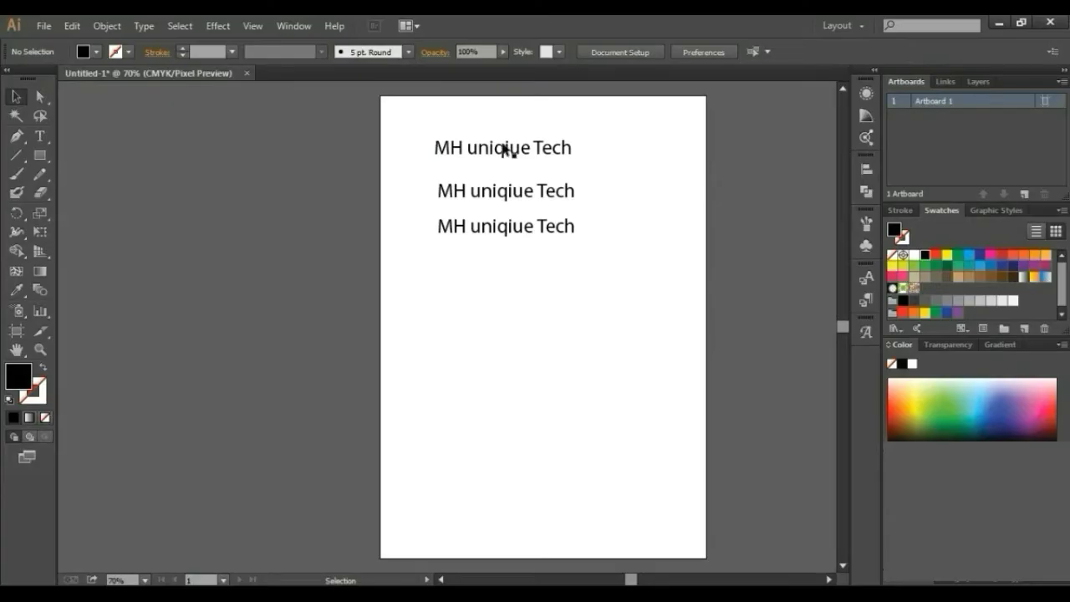
pyautogui.click(500, 154)
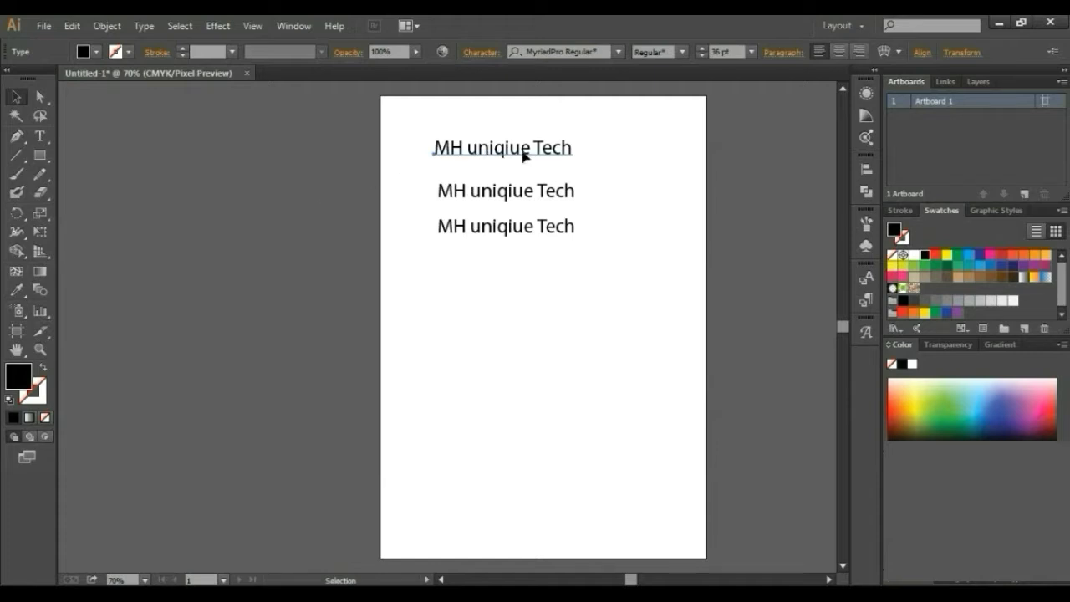
pyautogui.click(84, 53)
pyautogui.click(79, 79)
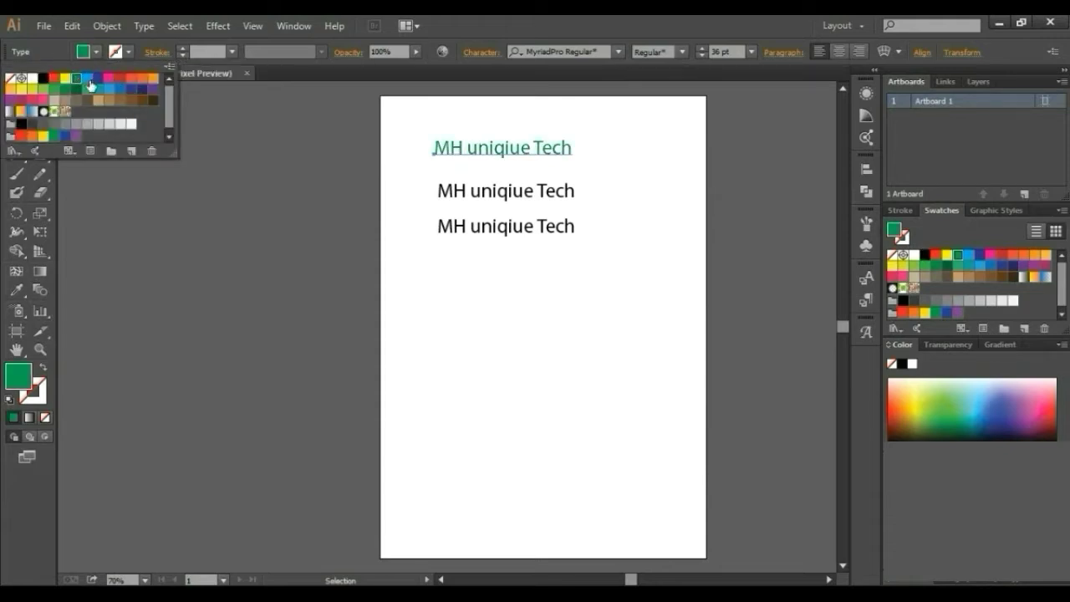
pyautogui.click(67, 81)
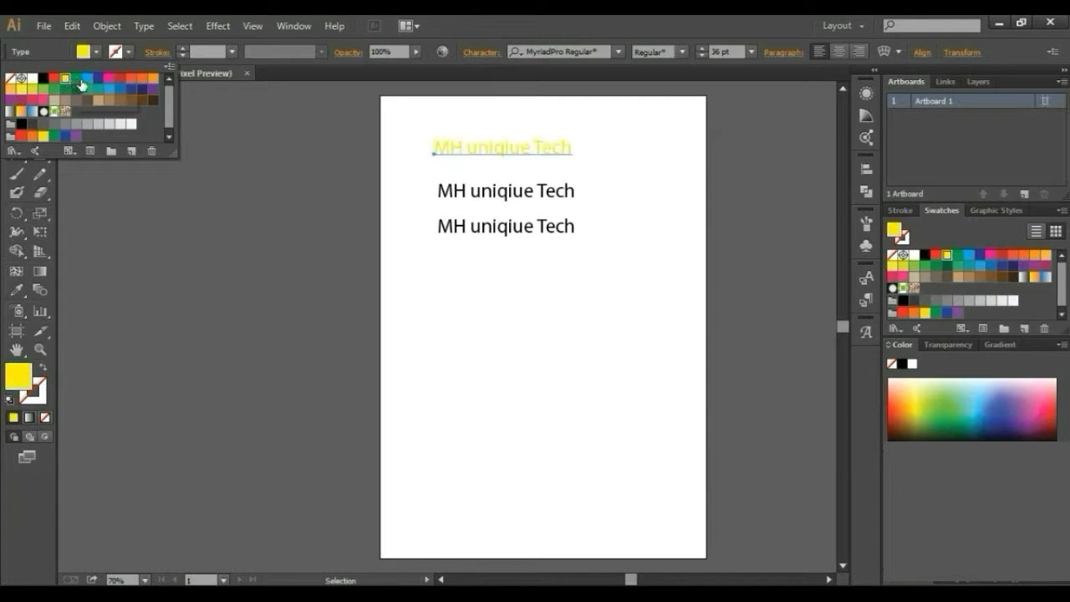
pyautogui.click(78, 80)
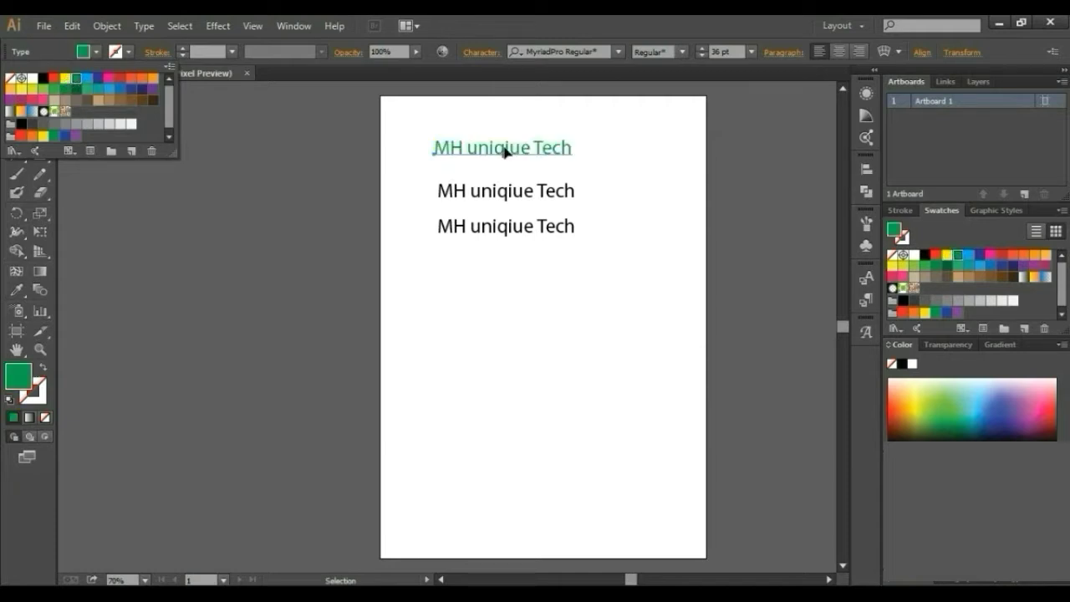
pyautogui.click(294, 200)
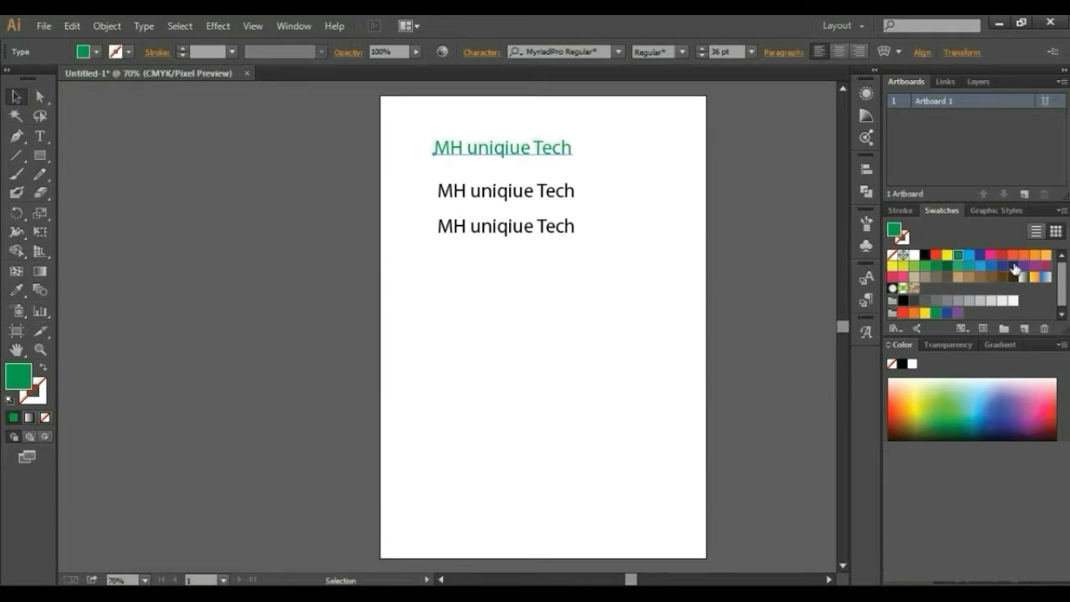
# - Colour the second line red and the third line light blue
pyautogui.click(511, 197)
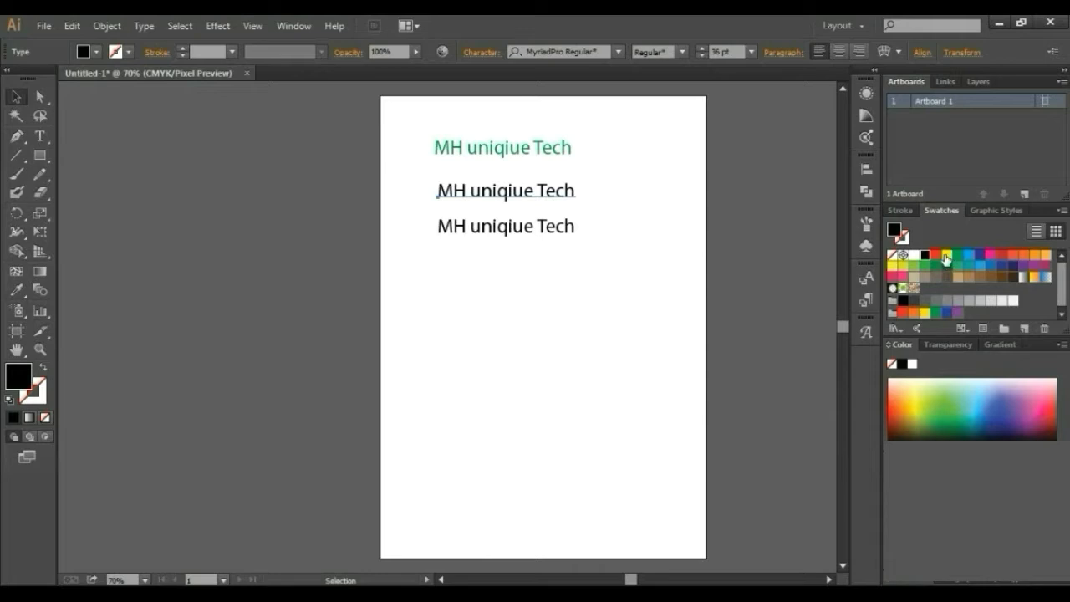
pyautogui.click(937, 256)
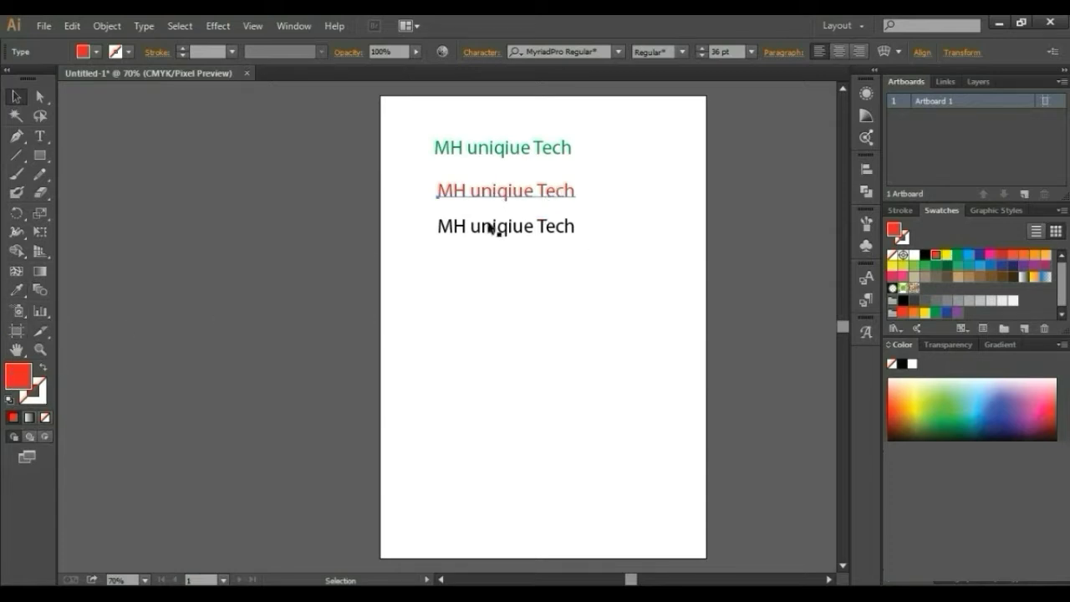
pyautogui.click(492, 229)
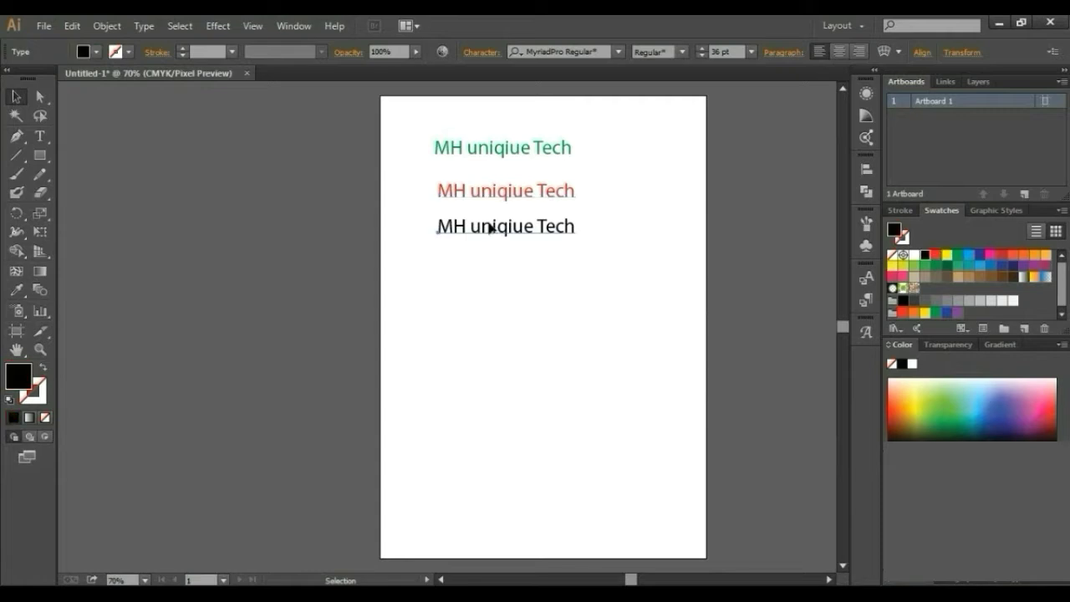
pyautogui.click(983, 385)
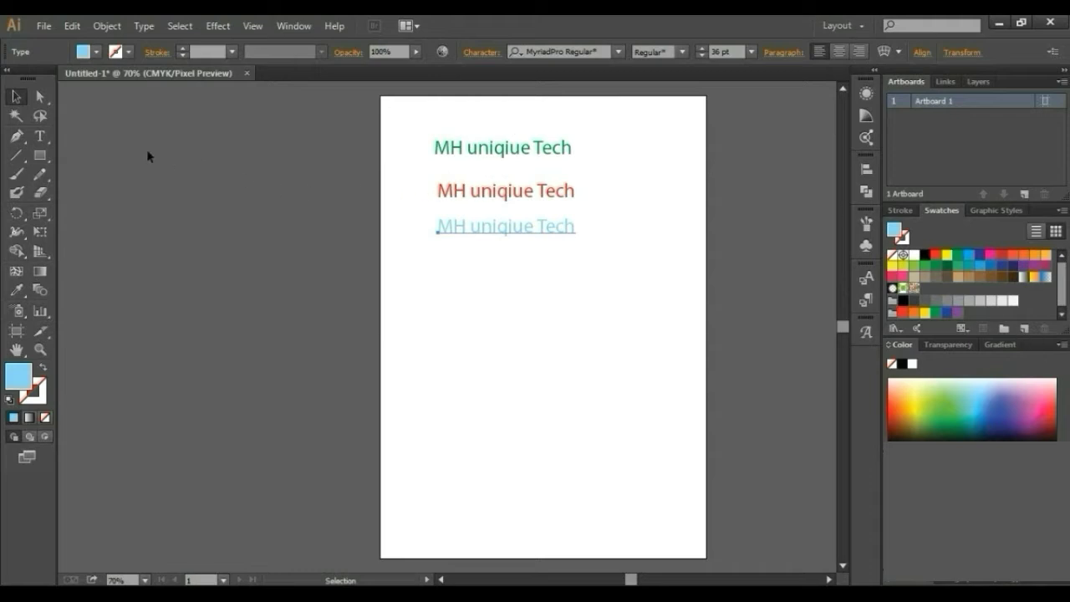
# - Drag the red and light-blue lines up to stack closely under the green line
pyautogui.moveTo(496, 196); pyautogui.dragTo(510, 180)
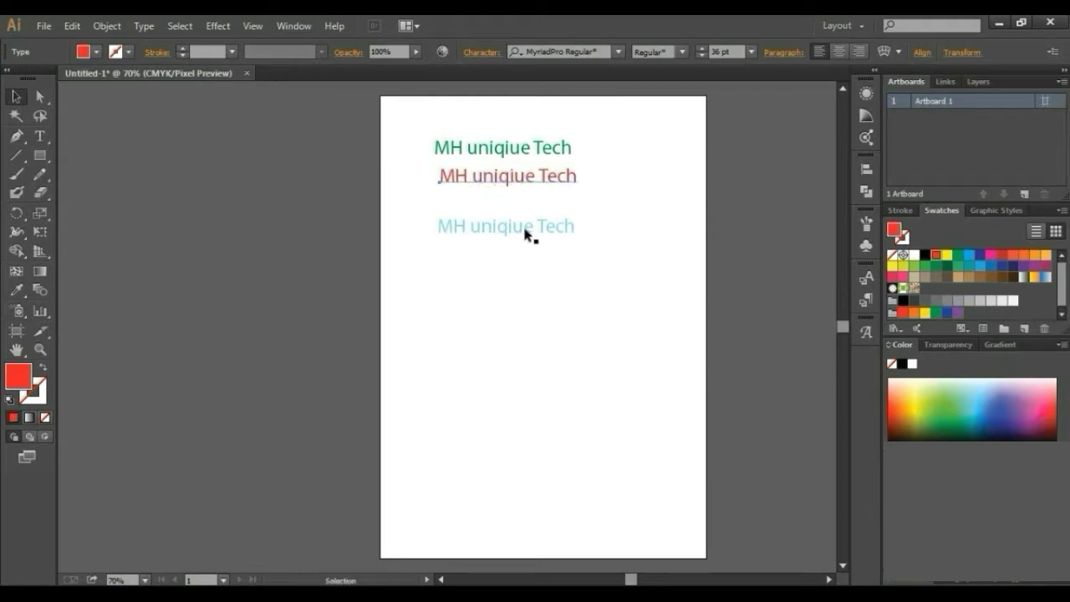
pyautogui.click(525, 232)
pyautogui.moveTo(514, 232); pyautogui.dragTo(514, 200)
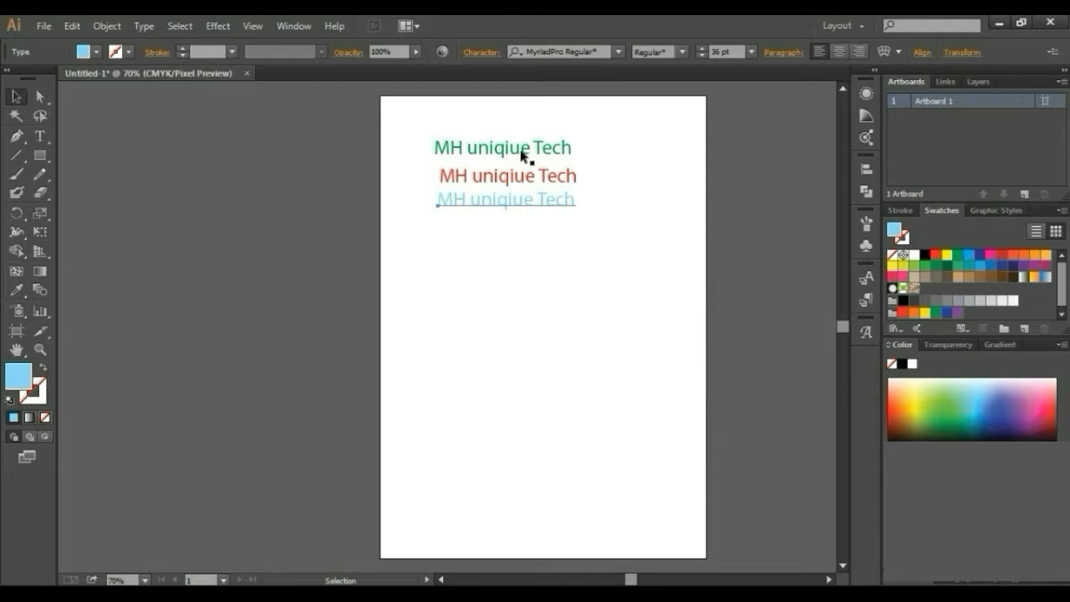
pyautogui.click(529, 178)
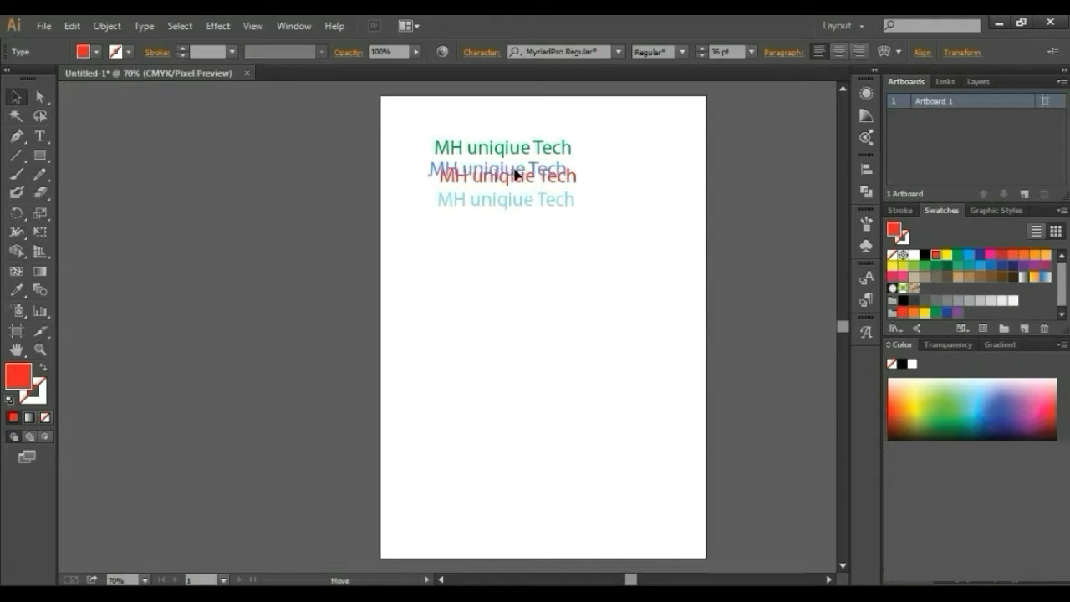
pyautogui.moveTo(526, 179); pyautogui.dragTo(515, 174)
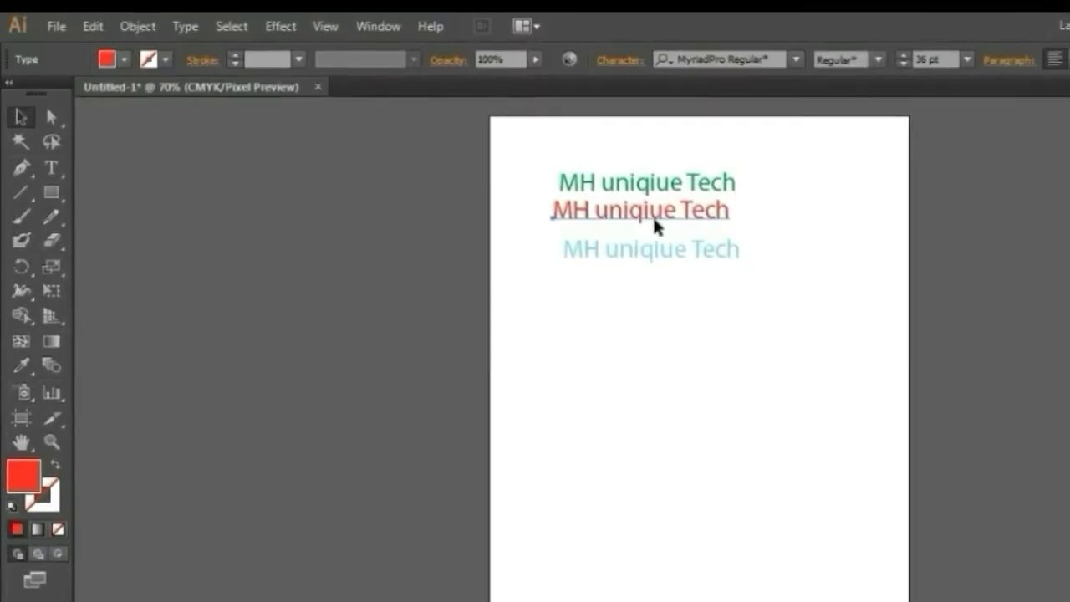
pyautogui.moveTo(658, 220); pyautogui.dragTo(662, 226)
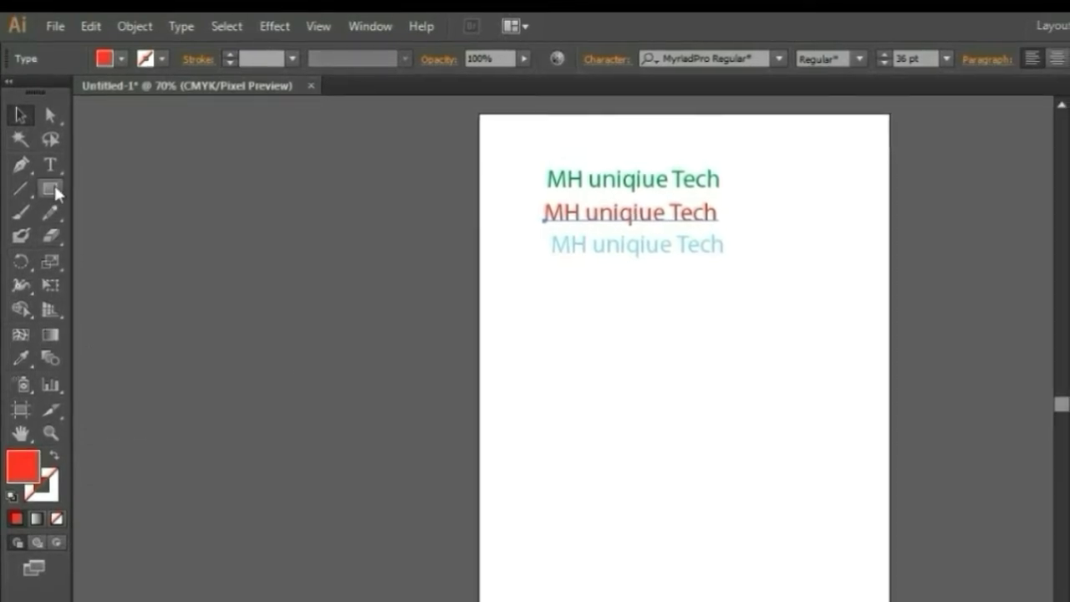
# - Draw a red rectangle below the text and a second, unfilled rectangle to its right
pyautogui.click(52, 188)
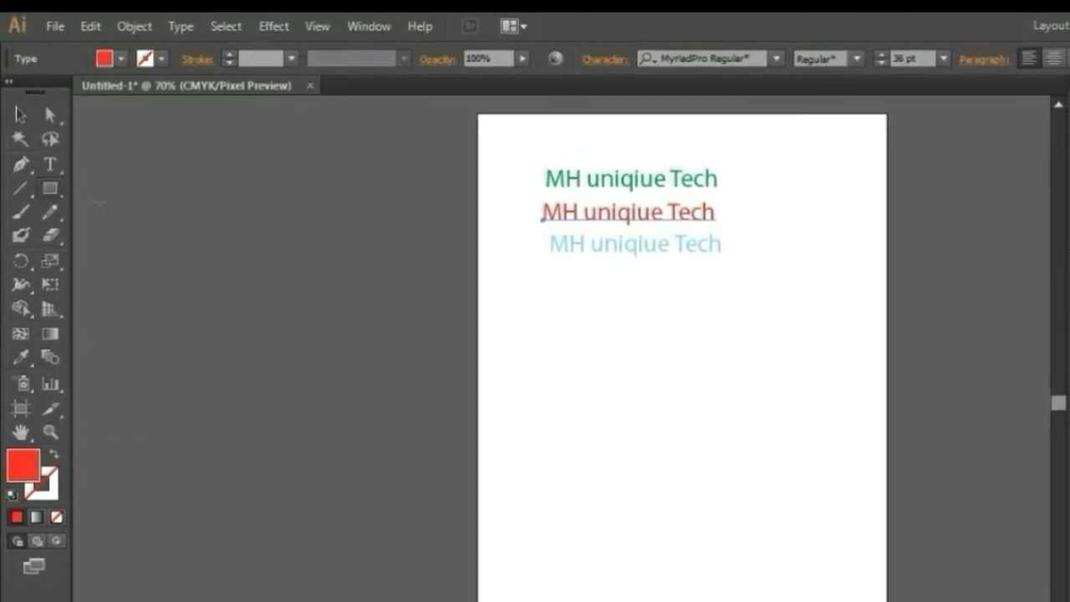
pyautogui.moveTo(514, 308)
pyautogui.mouseDown()
pyautogui.moveTo(560, 344)
pyautogui.moveTo(631, 354)
pyautogui.mouseUp()
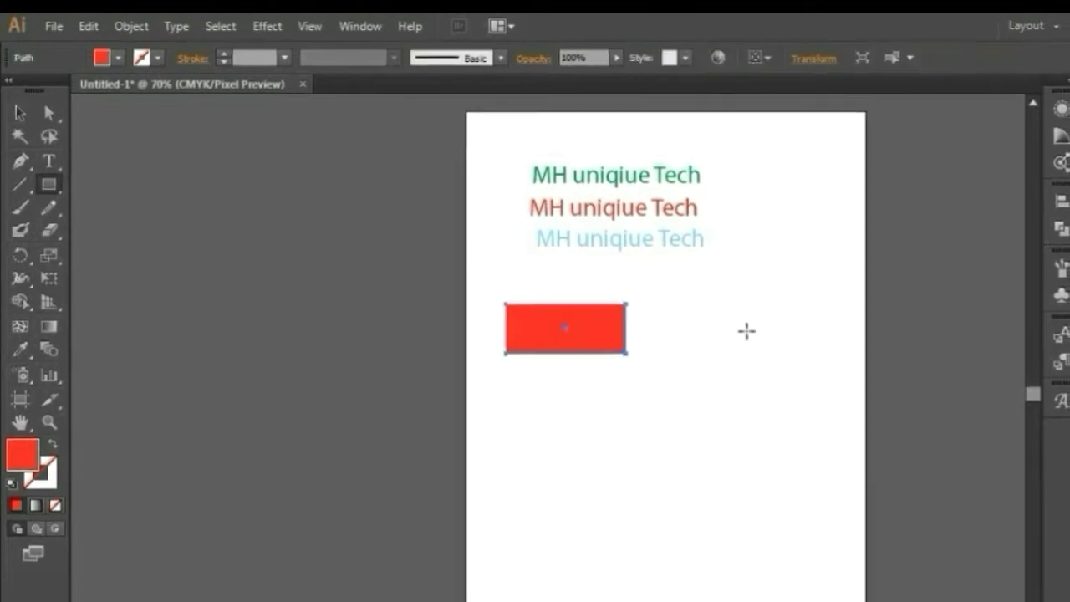
pyautogui.moveTo(674, 297)
pyautogui.mouseDown()
pyautogui.moveTo(787, 363)
pyautogui.moveTo(805, 348)
pyautogui.mouseUp()
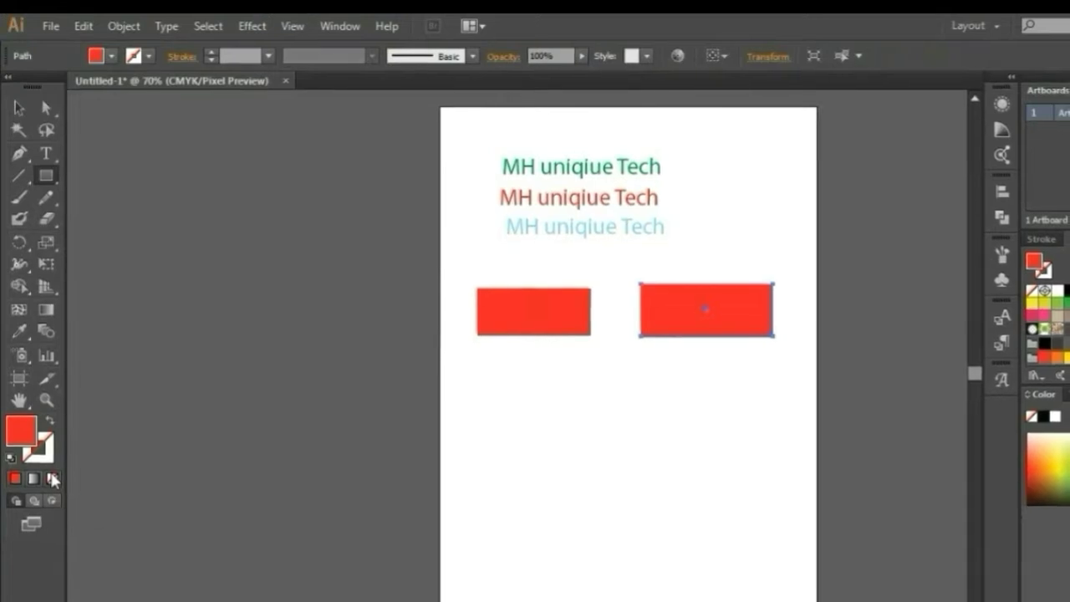
pyautogui.click(52, 480)
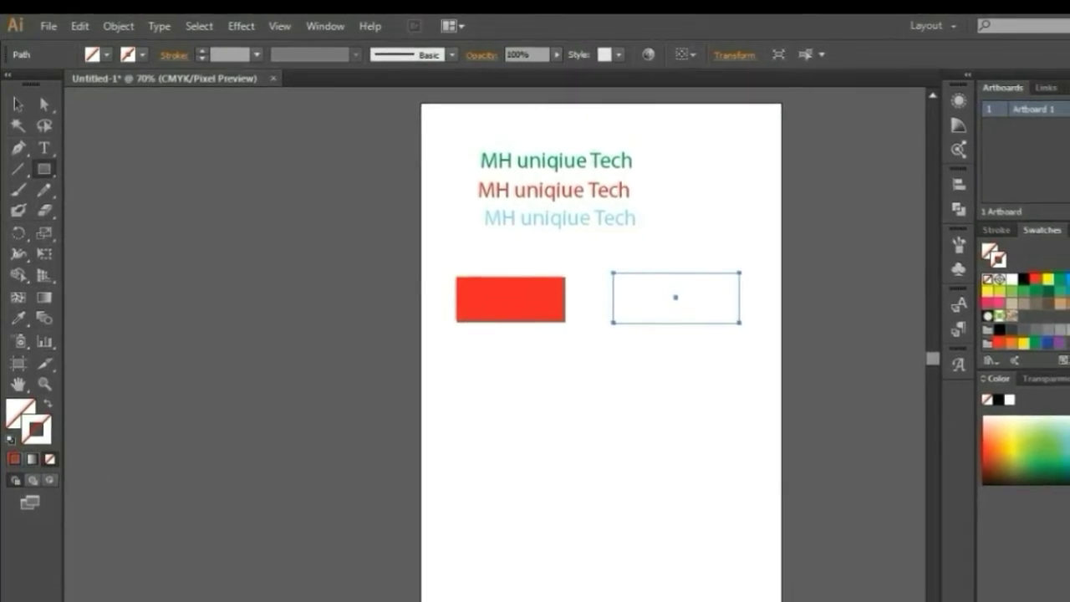
# - Give the right rectangle a light-green outline at 2 pt
pyautogui.click(1053, 286)
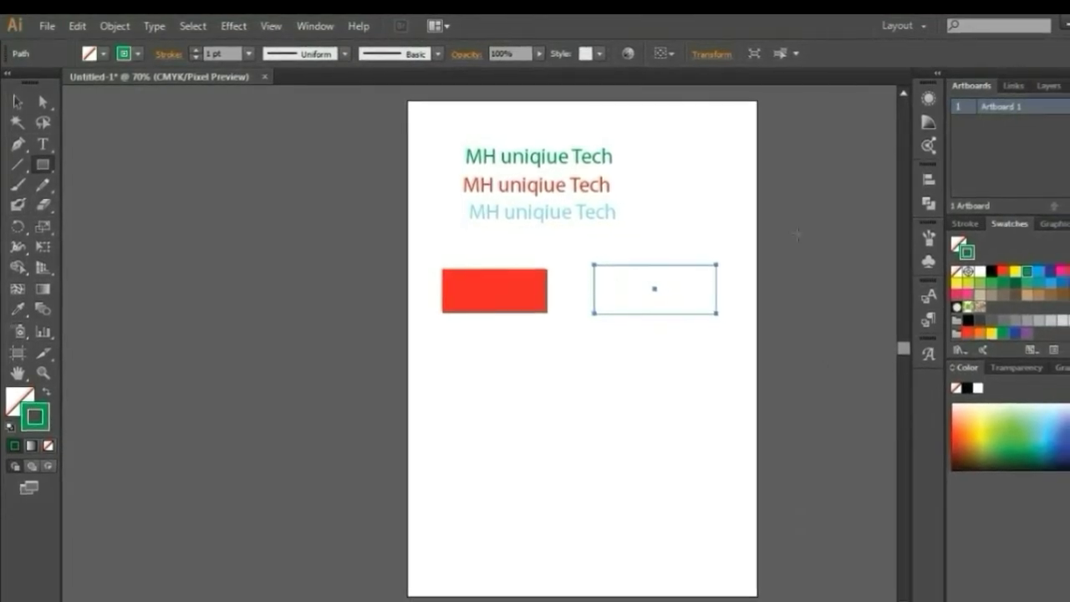
pyautogui.click(137, 54)
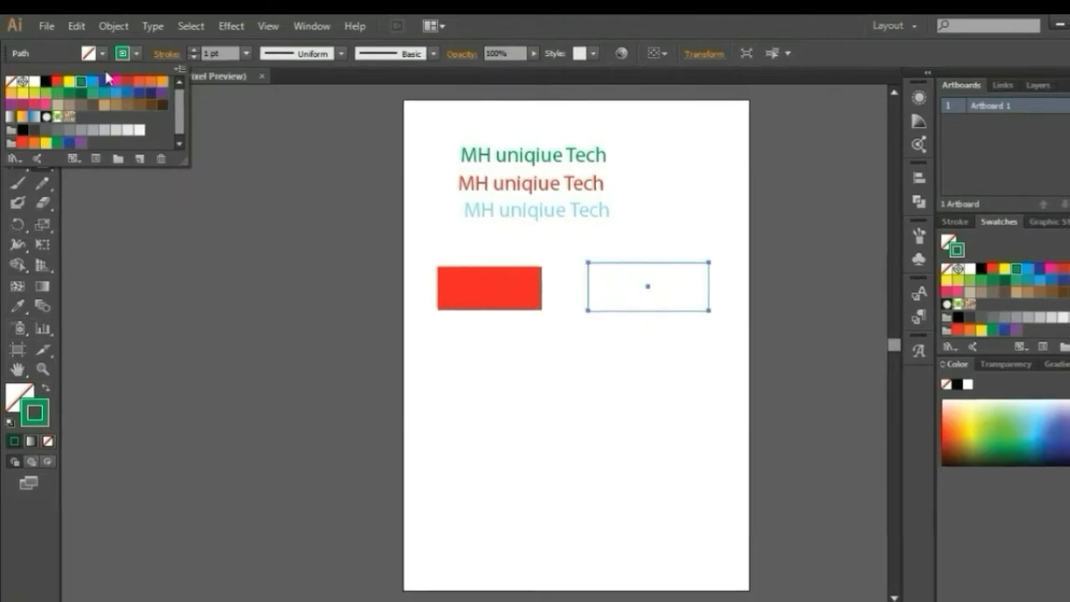
pyautogui.click(70, 81)
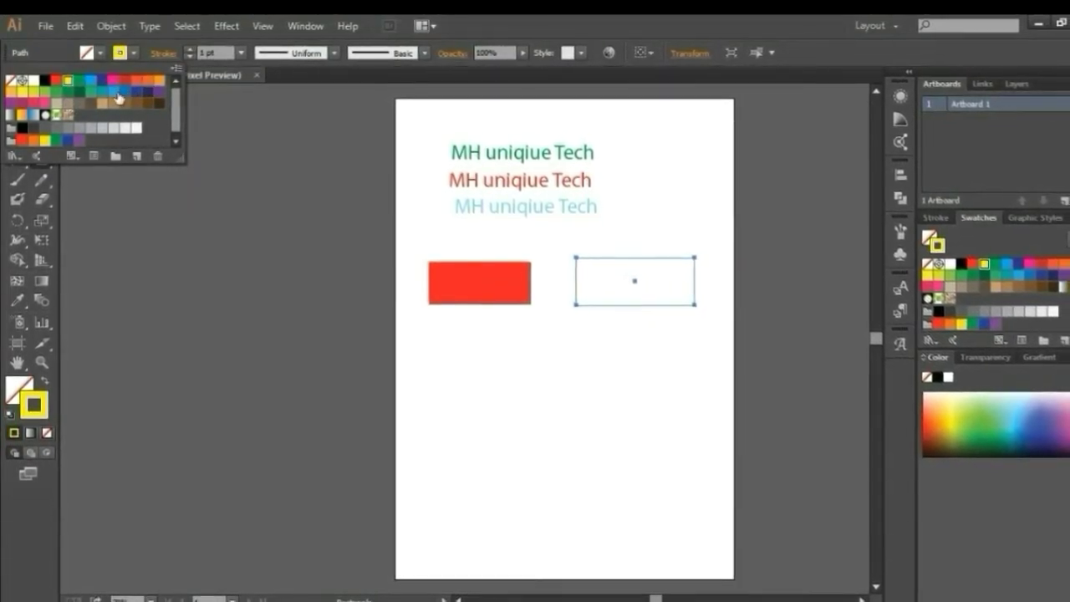
pyautogui.click(44, 91)
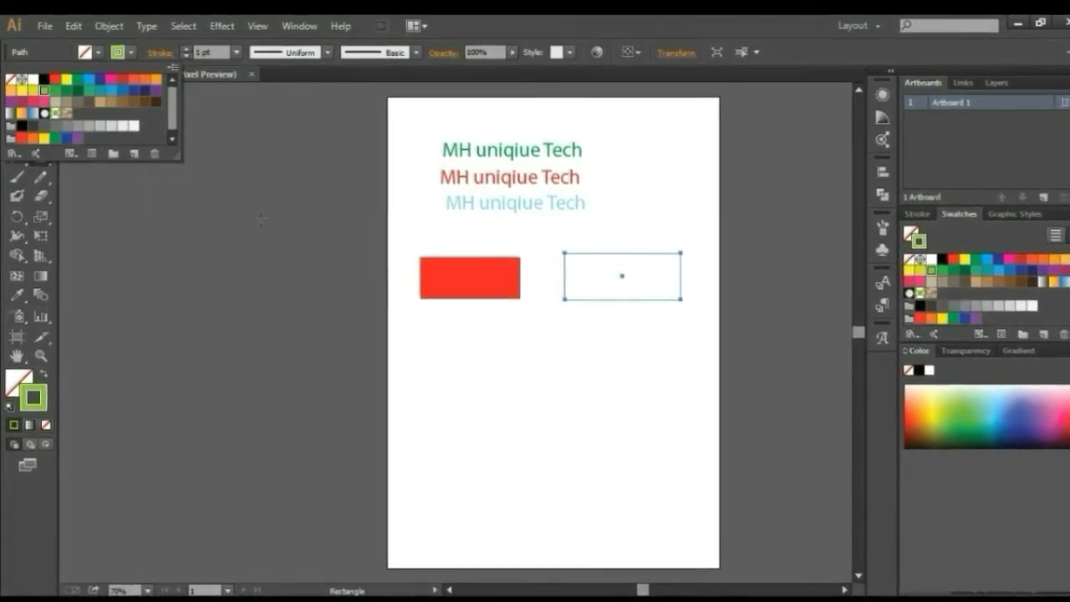
pyautogui.click(181, 48)
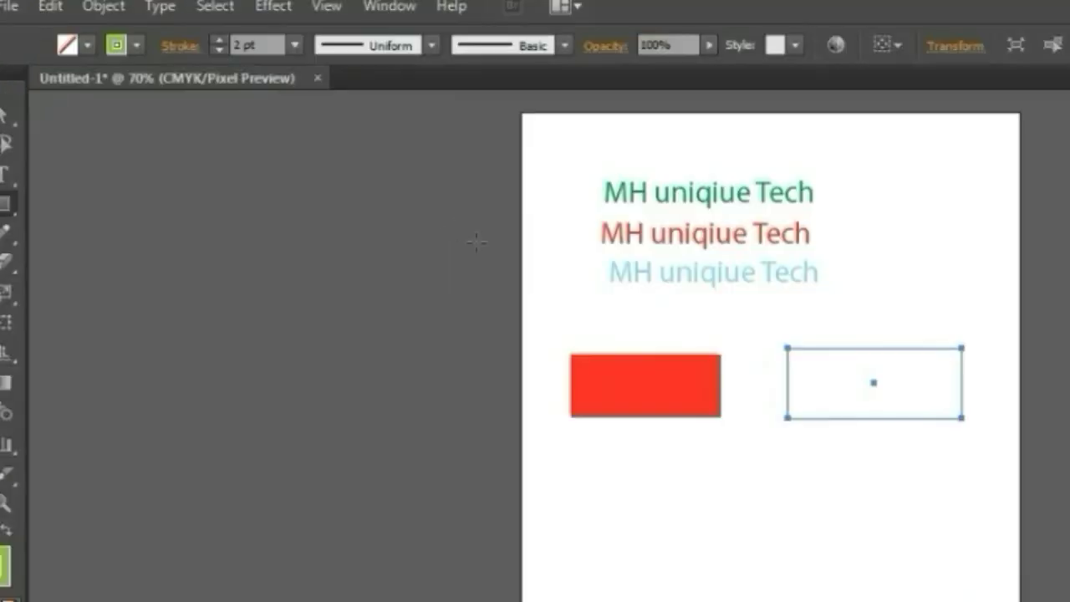
pyautogui.click(799, 358)
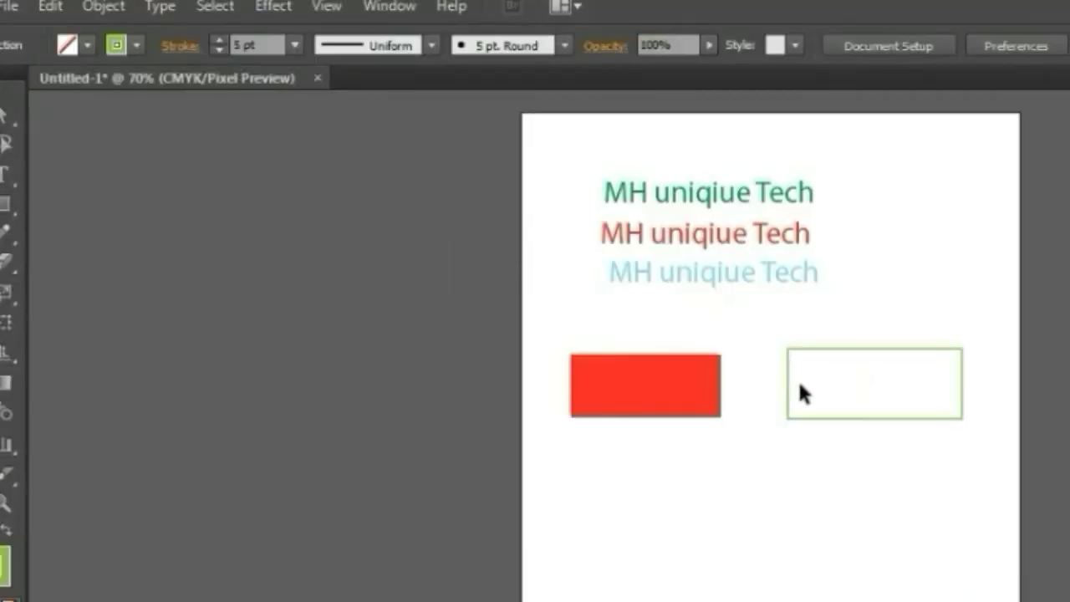
# - Try a thicker green outline, then set the stroke weight back to 2 pt
pyautogui.click(799, 414)
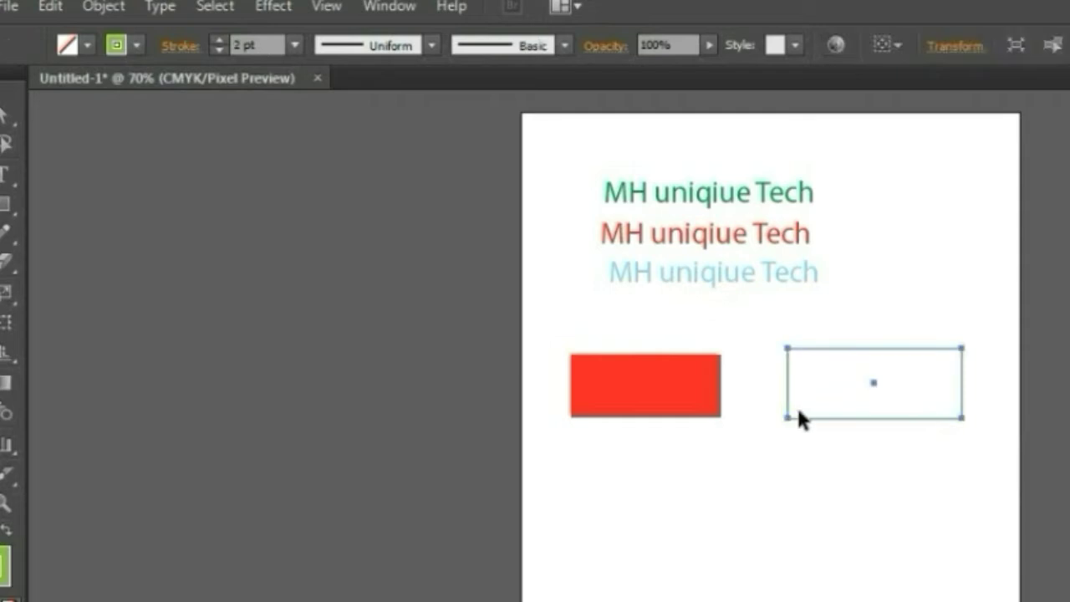
pyautogui.click(220, 39)
pyautogui.click(220, 39)
pyautogui.click(220, 39)
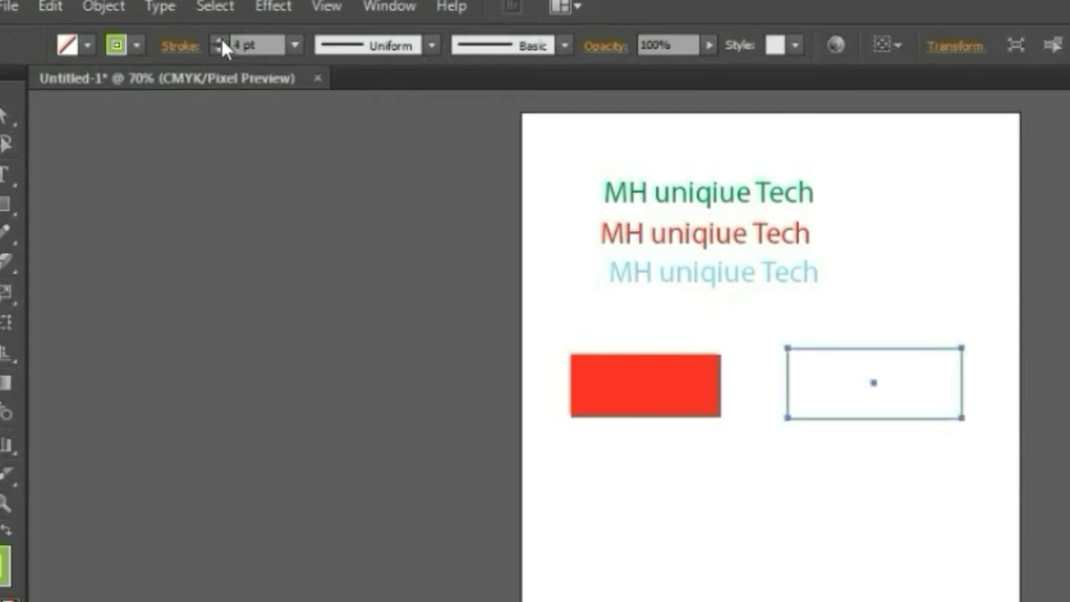
pyautogui.click(926, 498)
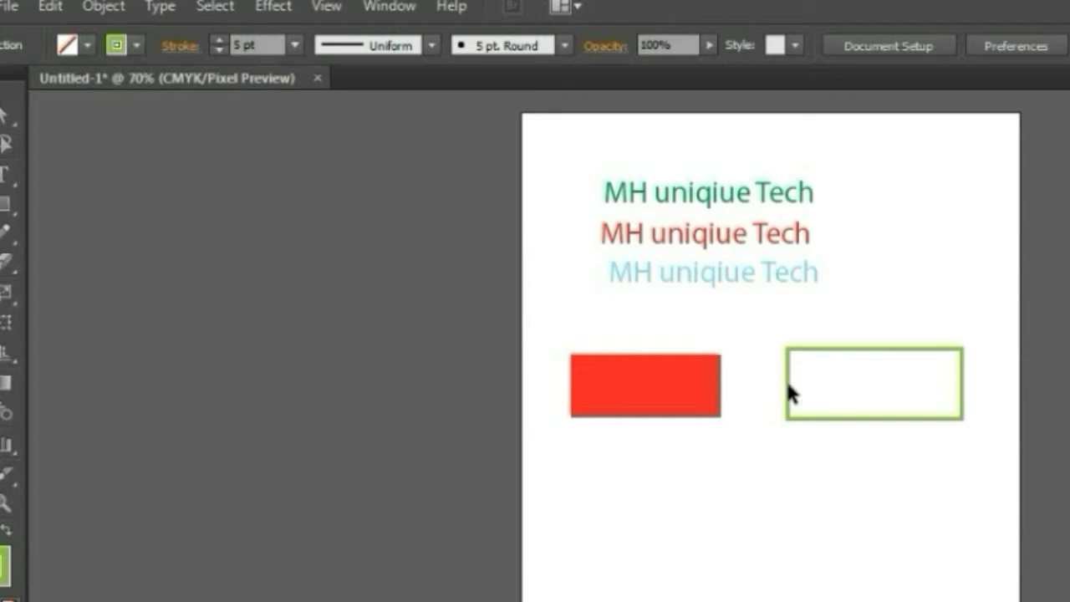
pyautogui.click(786, 387)
pyautogui.click(220, 50)
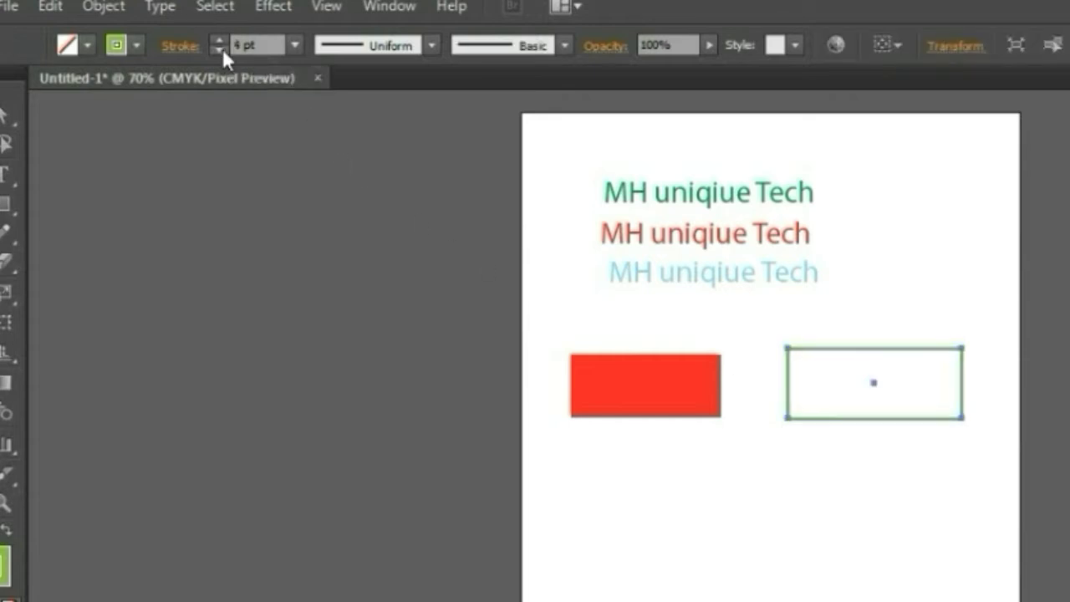
pyautogui.click(221, 50)
pyautogui.click(846, 505)
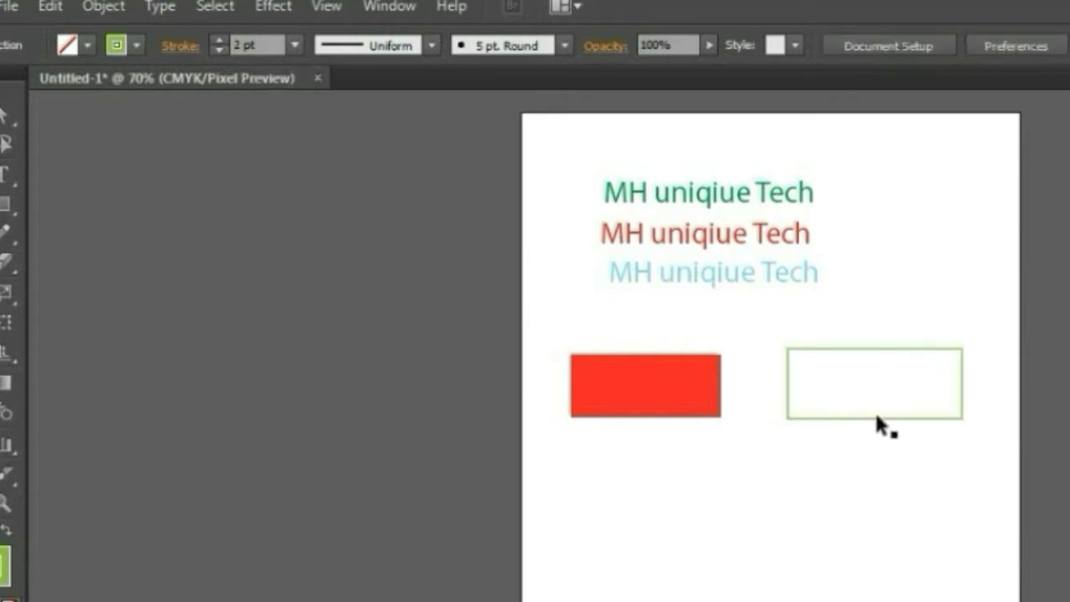
pyautogui.click(865, 349)
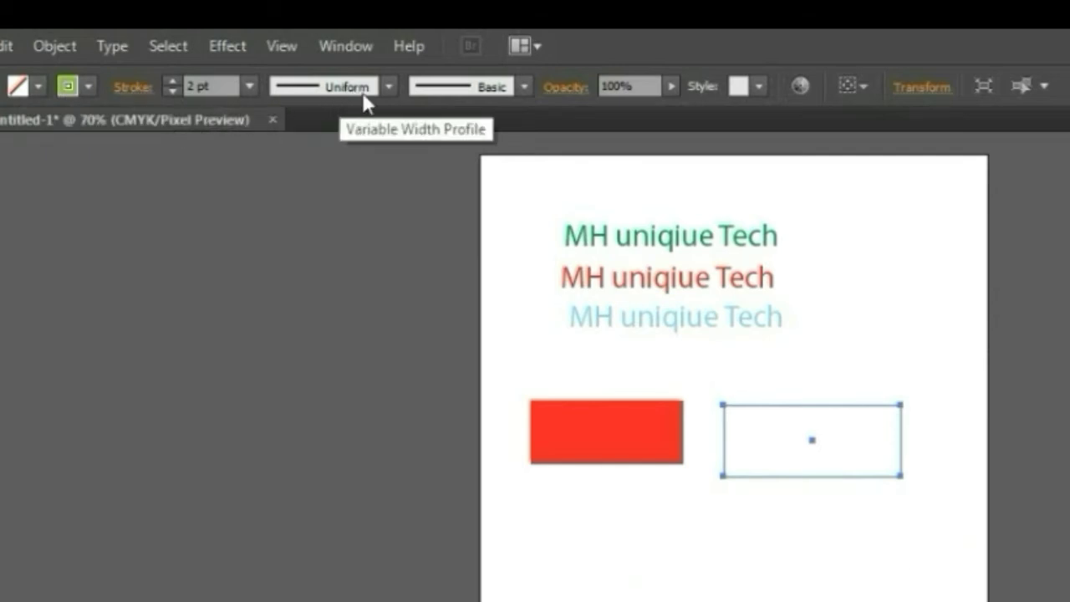
# - Raise the green rectangle's outline weight to 5 pt
pyautogui.click(326, 88)
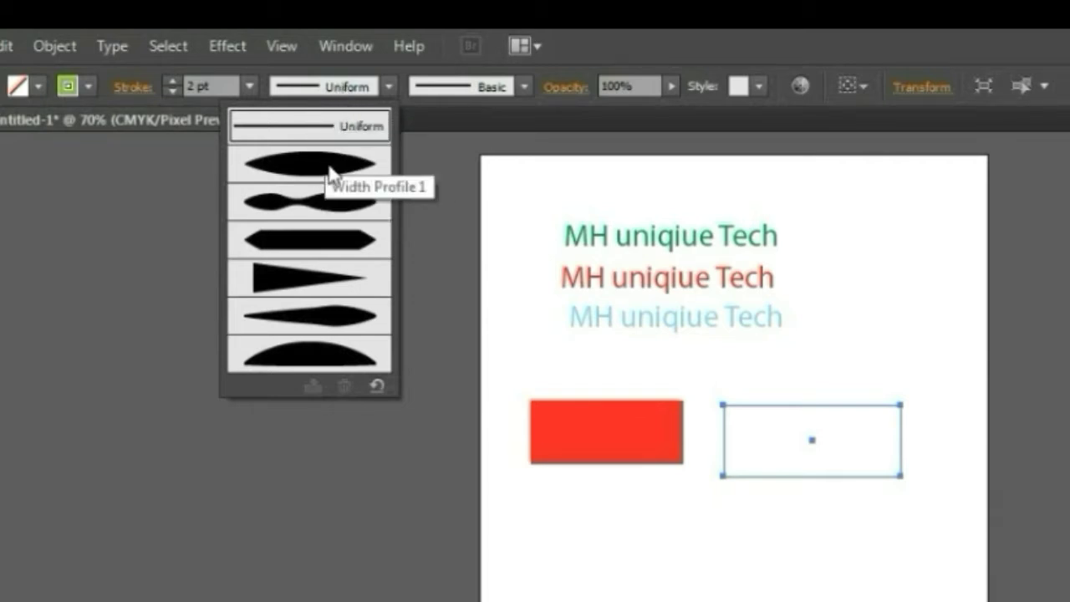
pyautogui.click(76, 261)
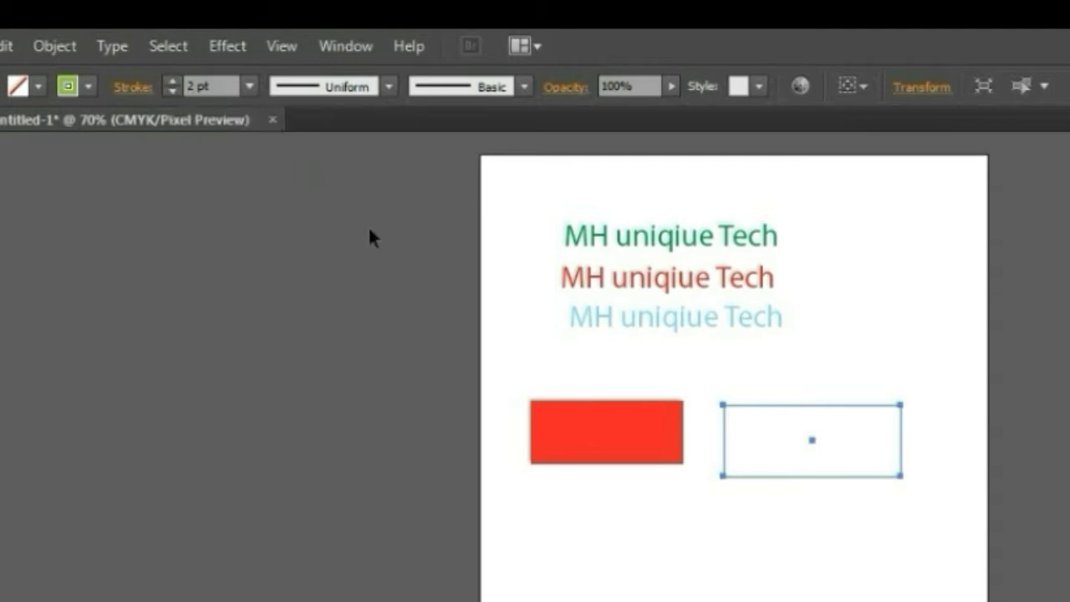
pyautogui.click(172, 82)
pyautogui.click(171, 82)
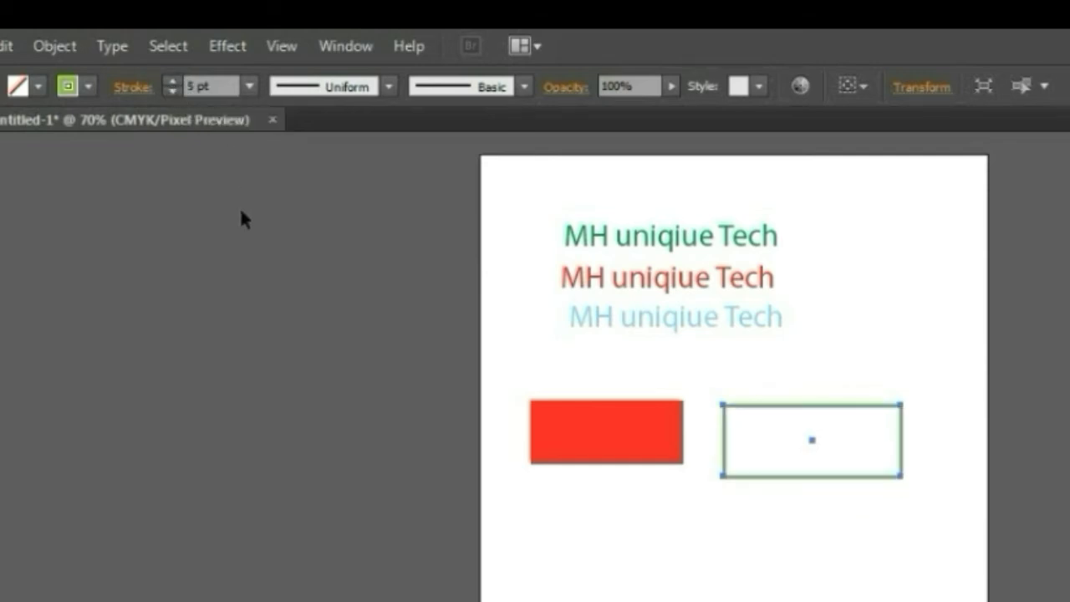
pyautogui.click(272, 272)
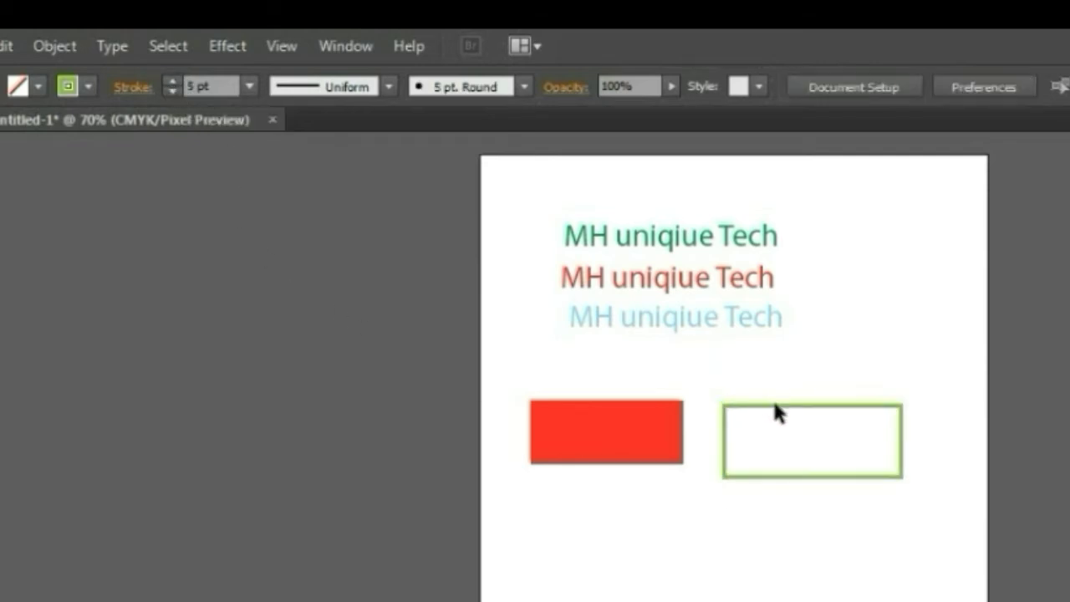
pyautogui.click(726, 444)
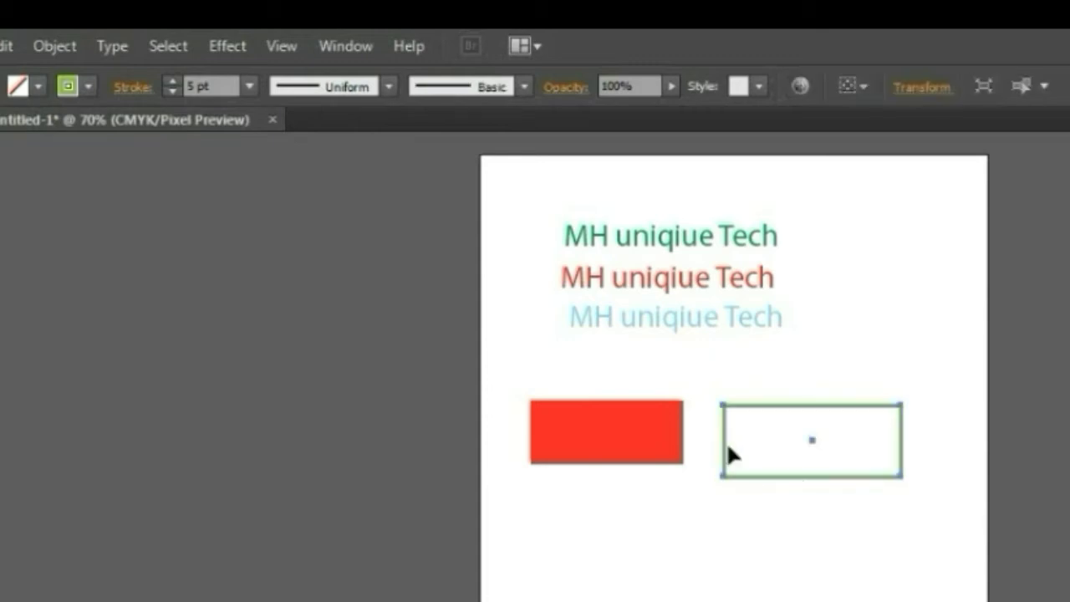
# - Try Width Profiles 1, 4 and 6 on the green outline
pyautogui.click(310, 87)
pyautogui.click(327, 163)
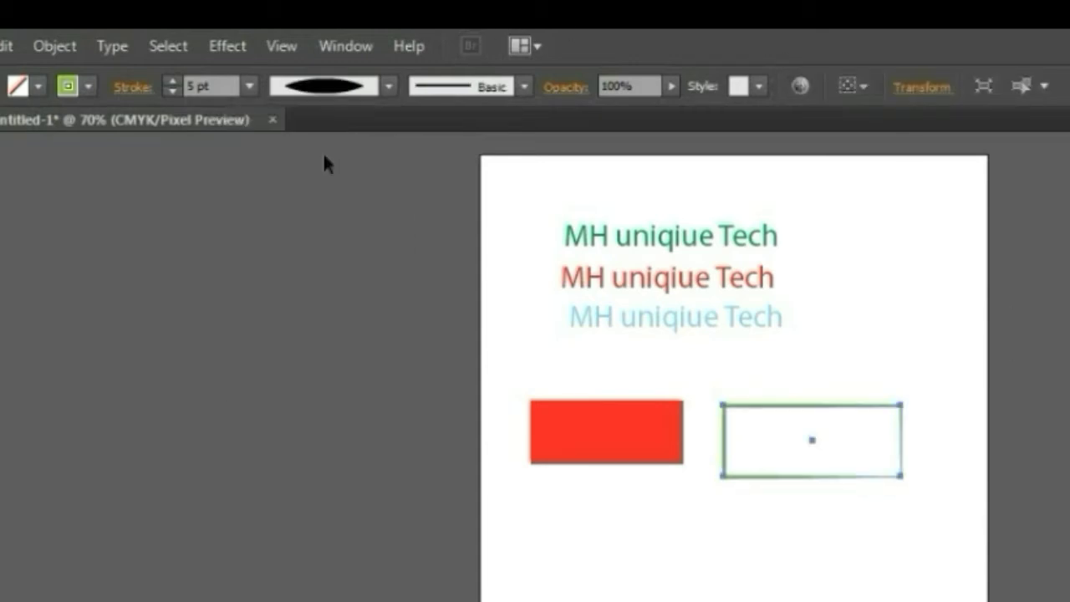
pyautogui.click(323, 87)
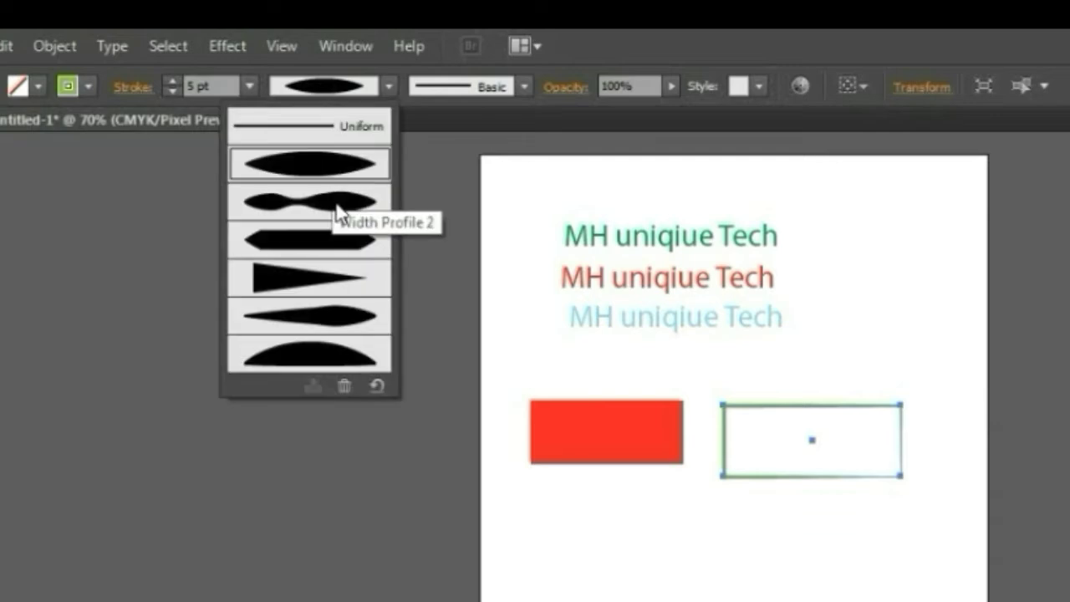
pyautogui.click(324, 505)
pyautogui.click(341, 90)
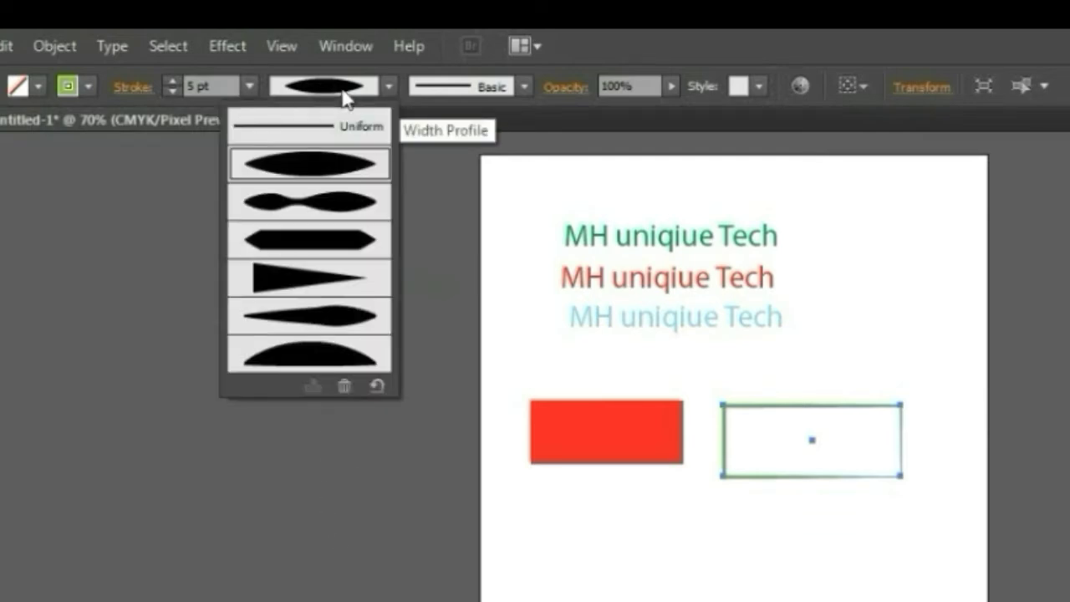
pyautogui.click(305, 242)
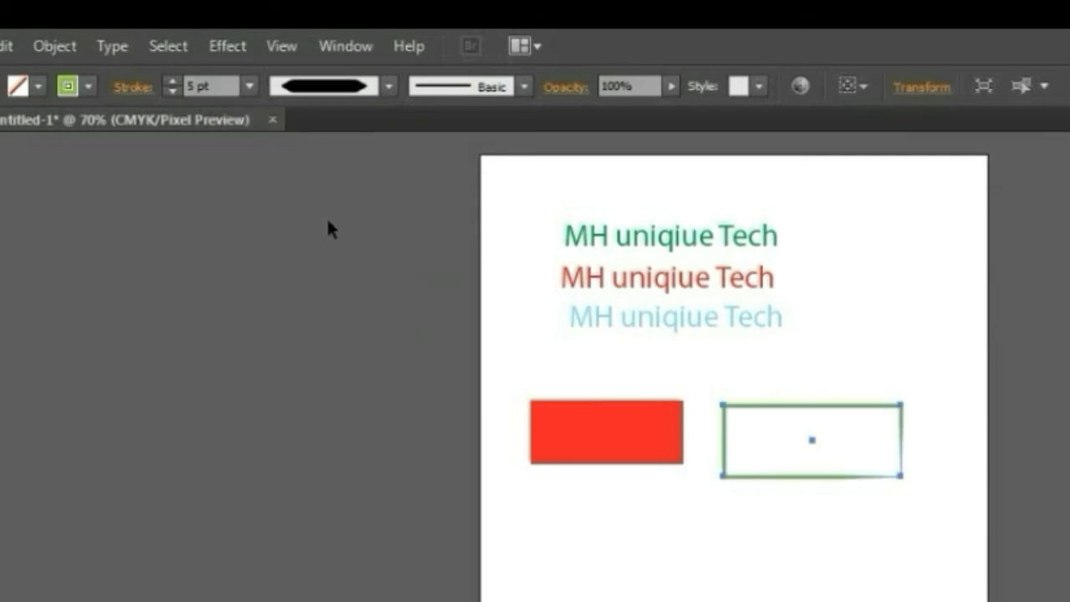
pyautogui.click(335, 94)
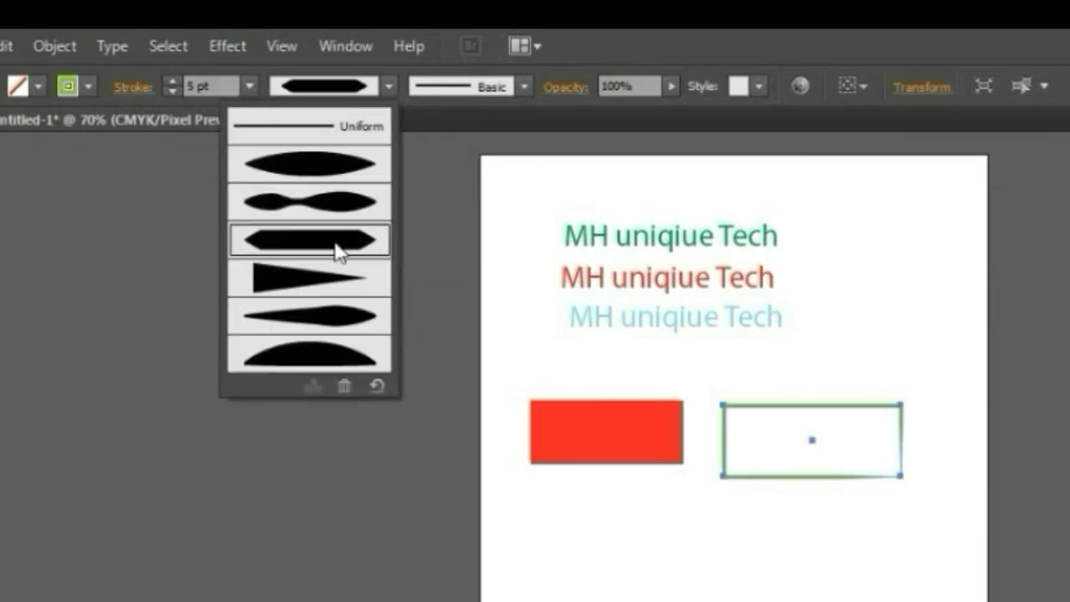
pyautogui.click(328, 358)
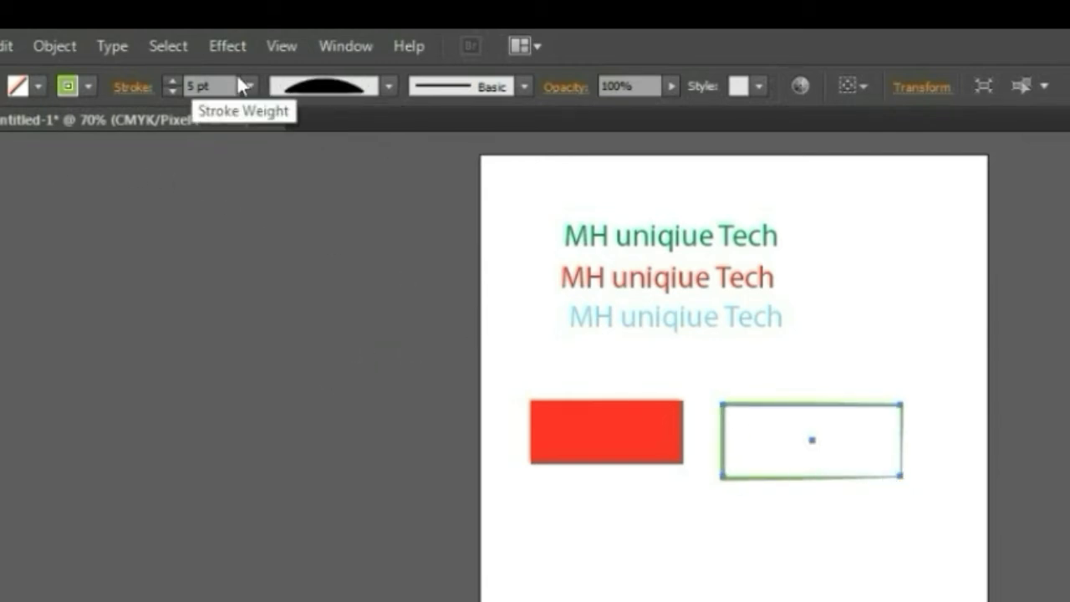
# - Reset the outline's width profile to Uniform
pyautogui.click(351, 87)
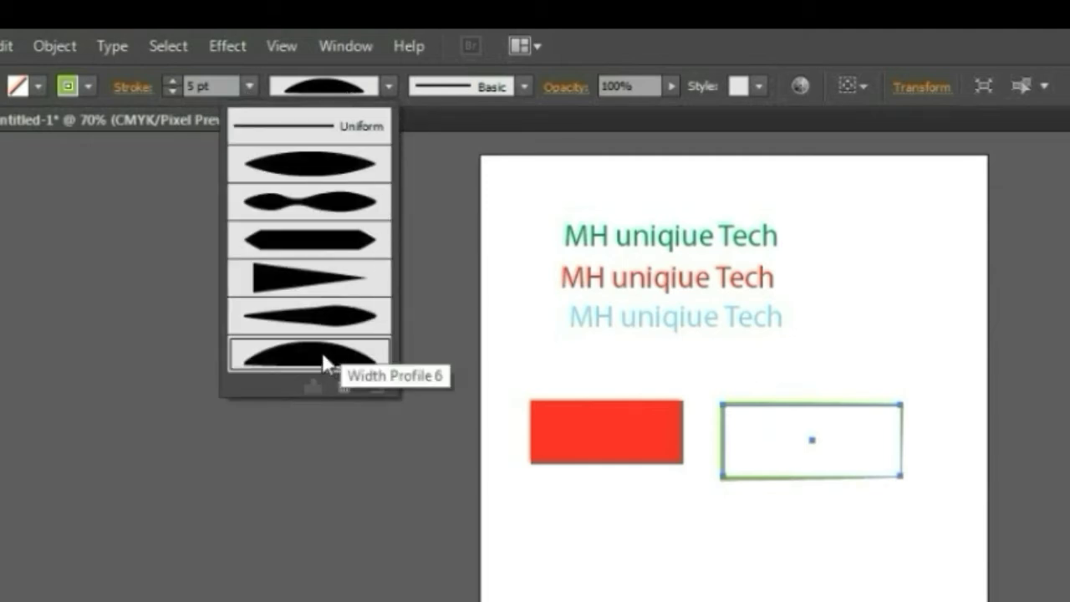
pyautogui.press('Escape')
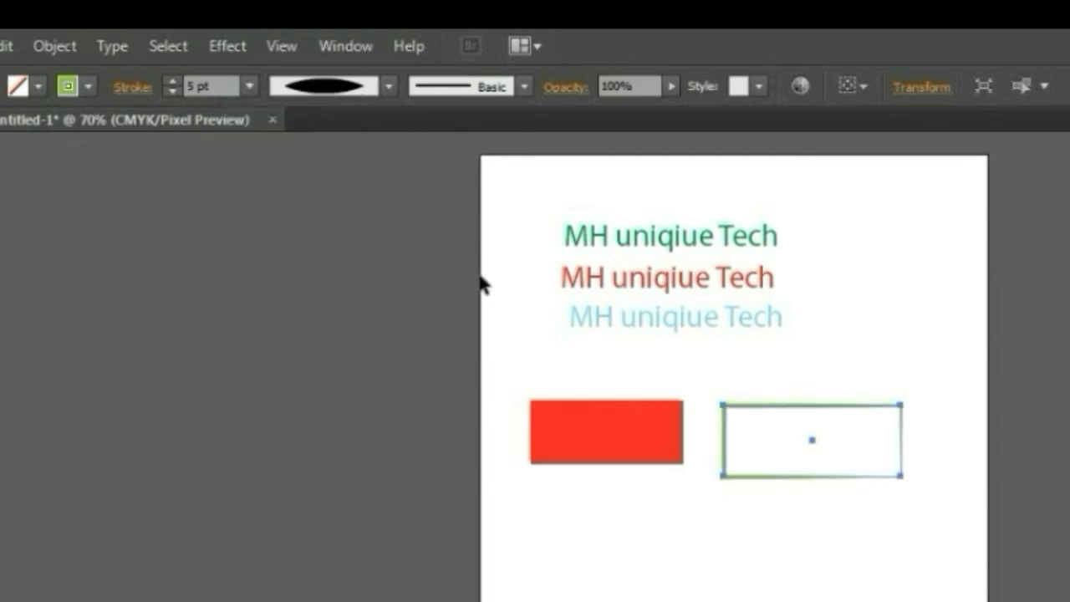
pyautogui.click(330, 87)
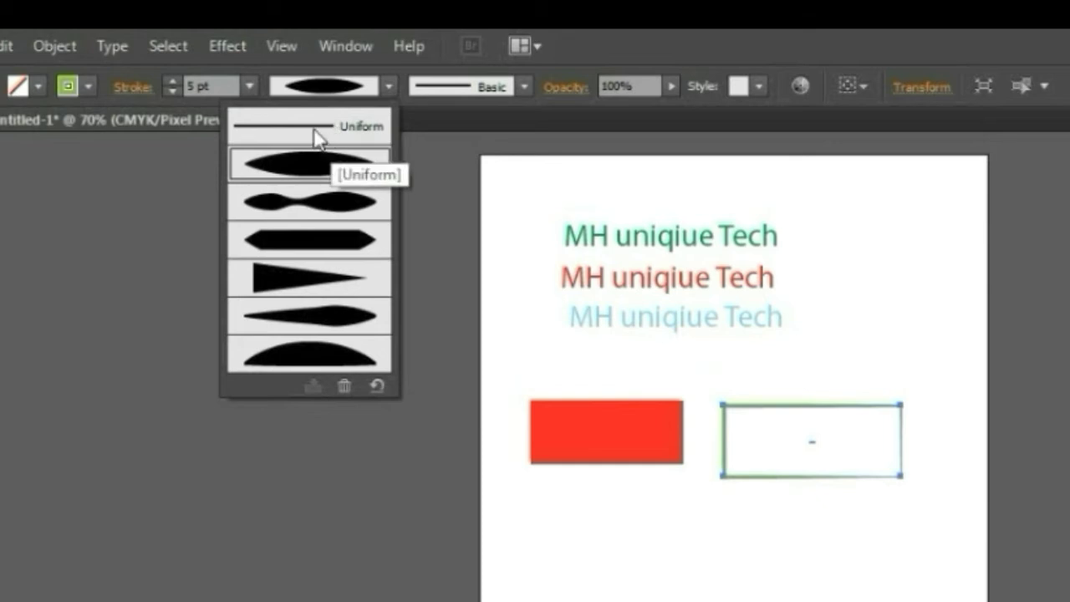
pyautogui.click(315, 134)
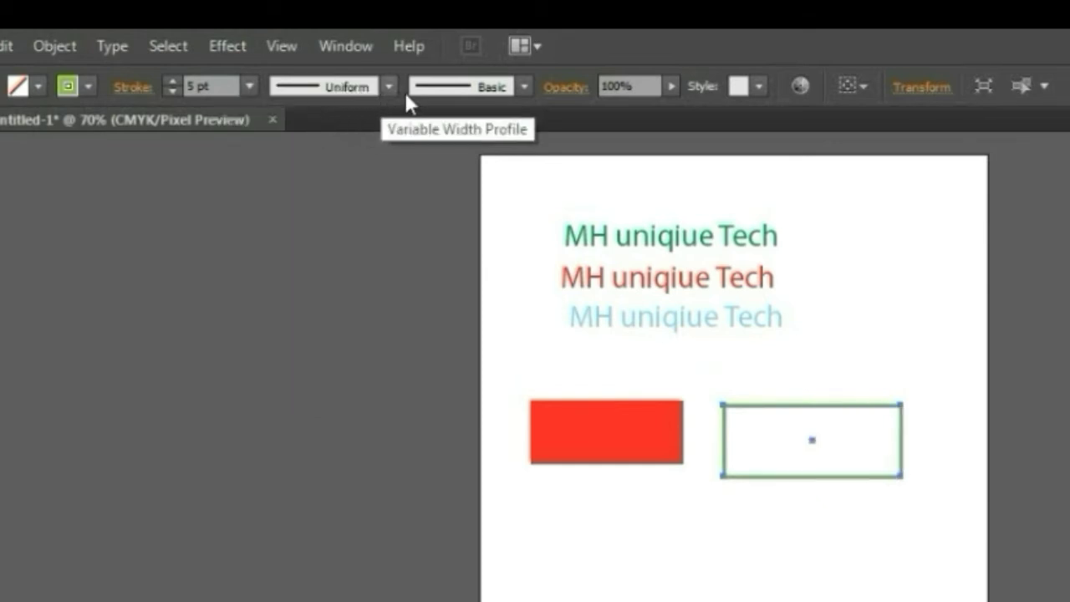
# - Apply the Charcoal brush to the green rectangle outline
pyautogui.click(487, 91)
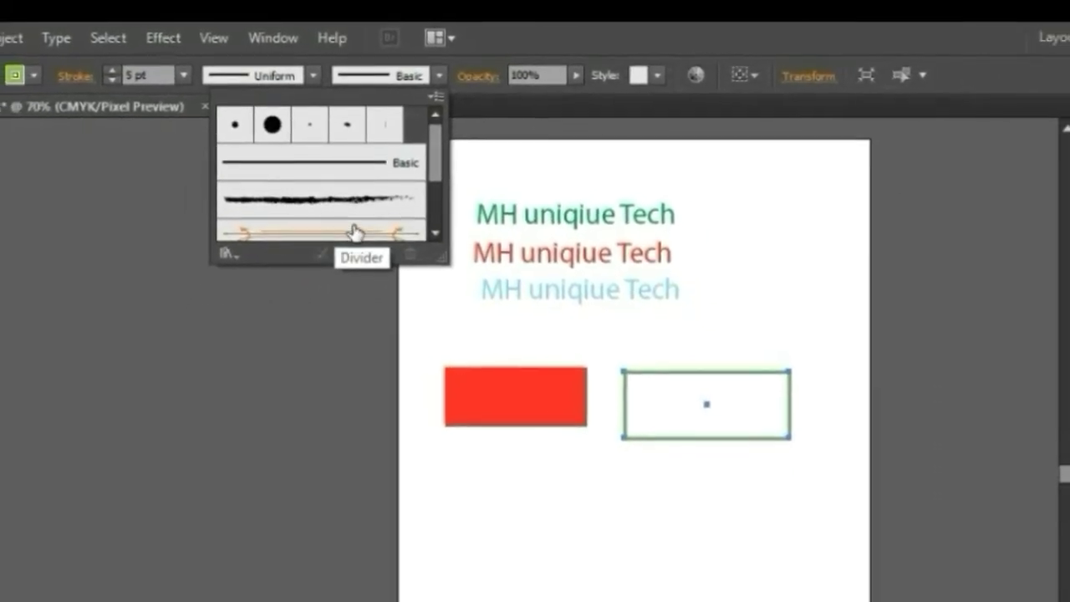
pyautogui.scroll(-3, 338, 218)
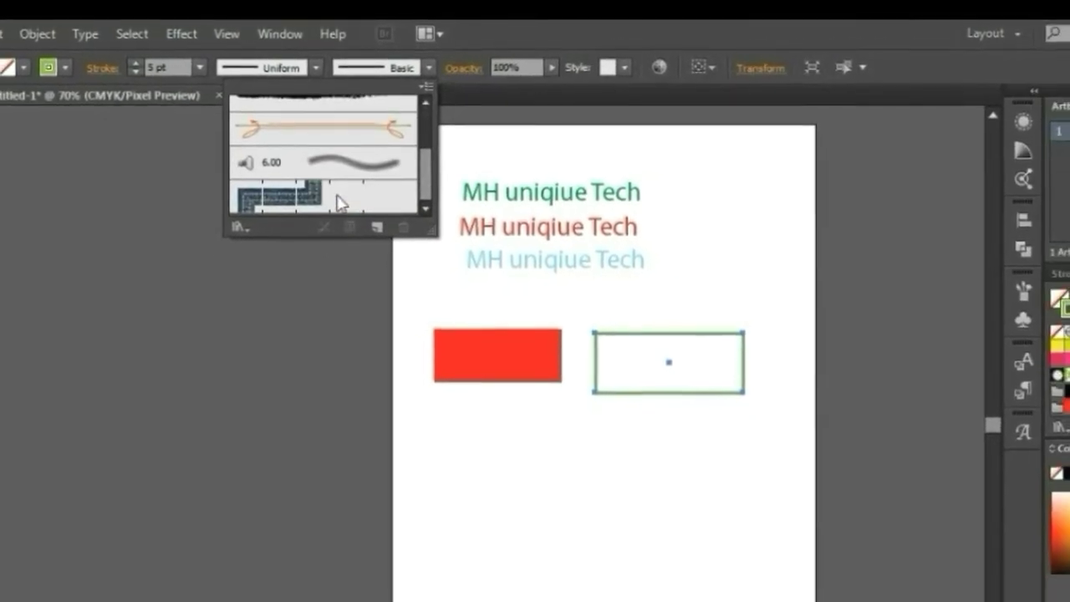
pyautogui.scroll(3, 337, 196)
pyautogui.click(335, 164)
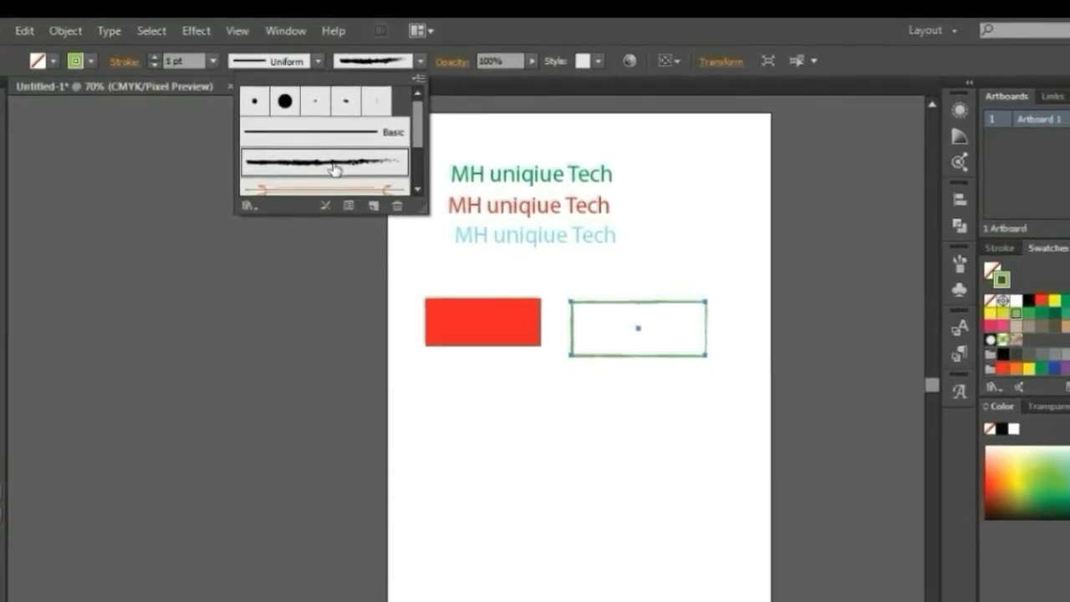
pyautogui.click(602, 367)
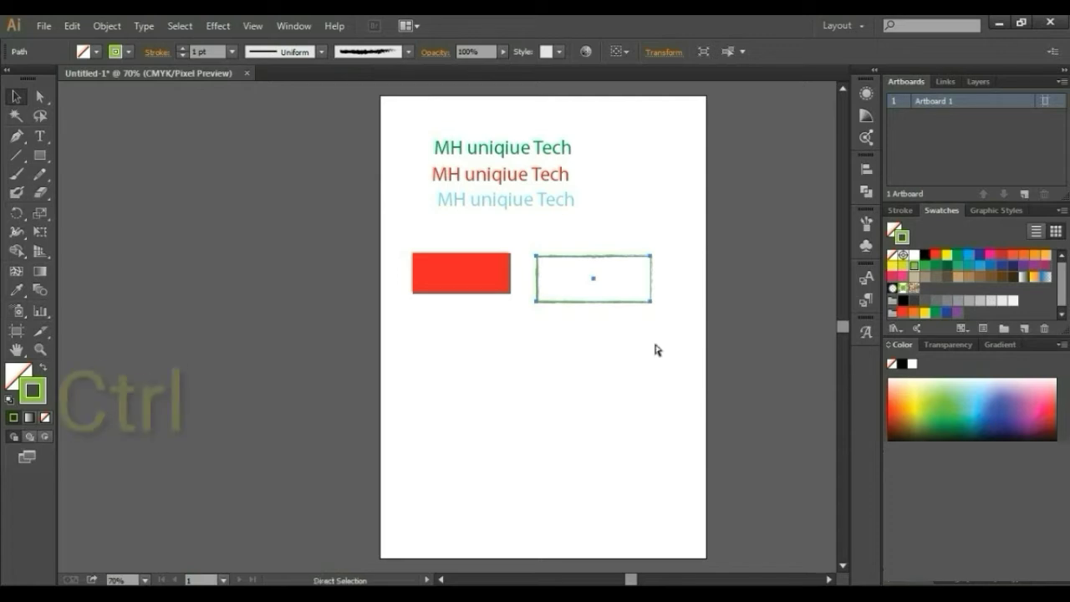
pyautogui.hotkey('ctrl', '+')
pyautogui.hotkey('ctrl', '+')
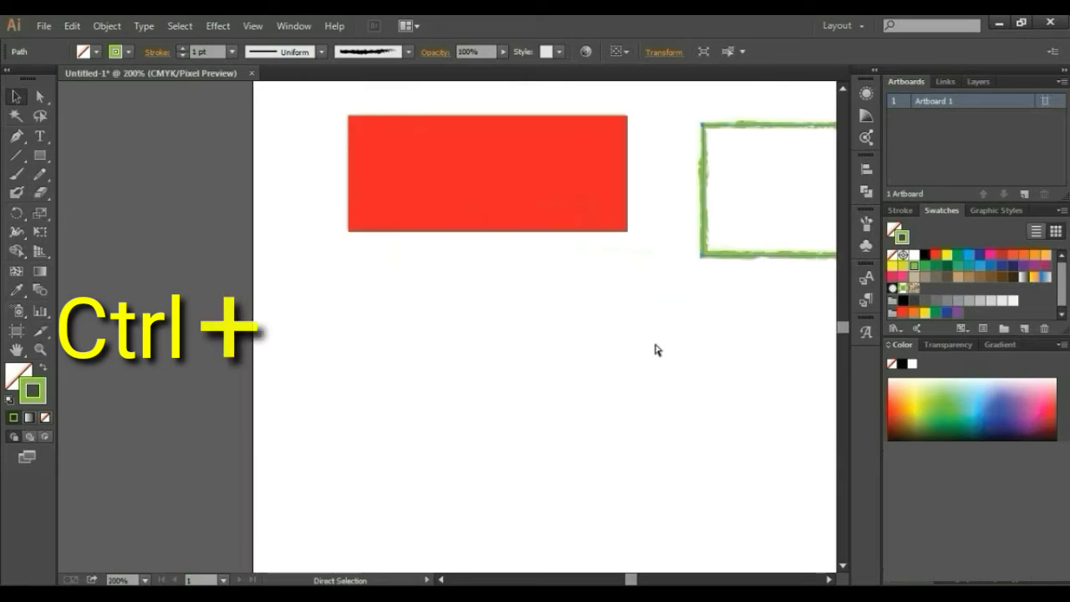
pyautogui.hotkey('ctrl', '+')
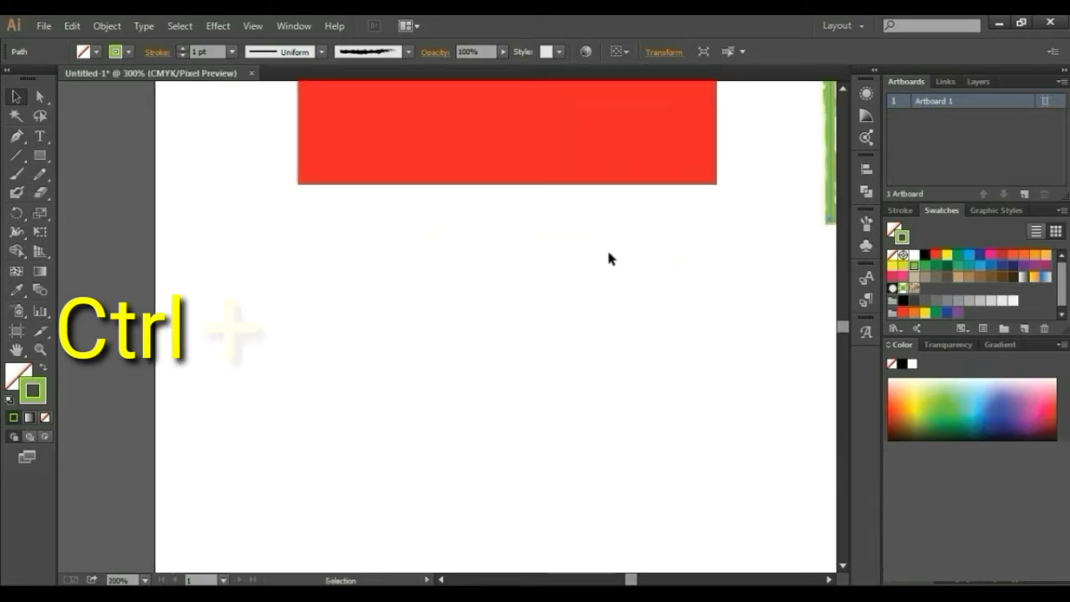
pyautogui.press('space')
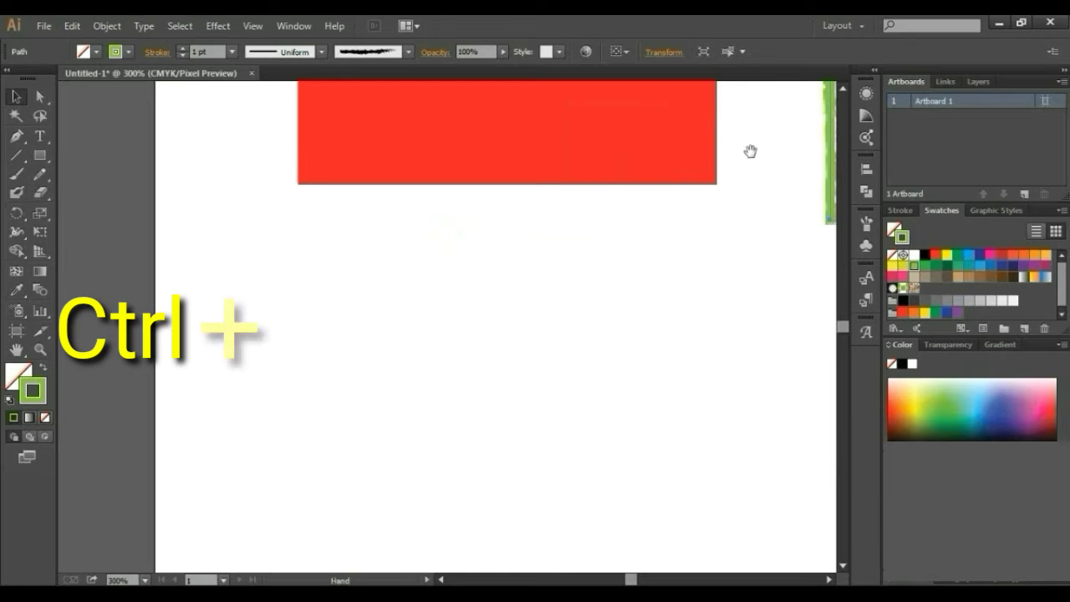
pyautogui.moveTo(733, 189); pyautogui.dragTo(225, 278)
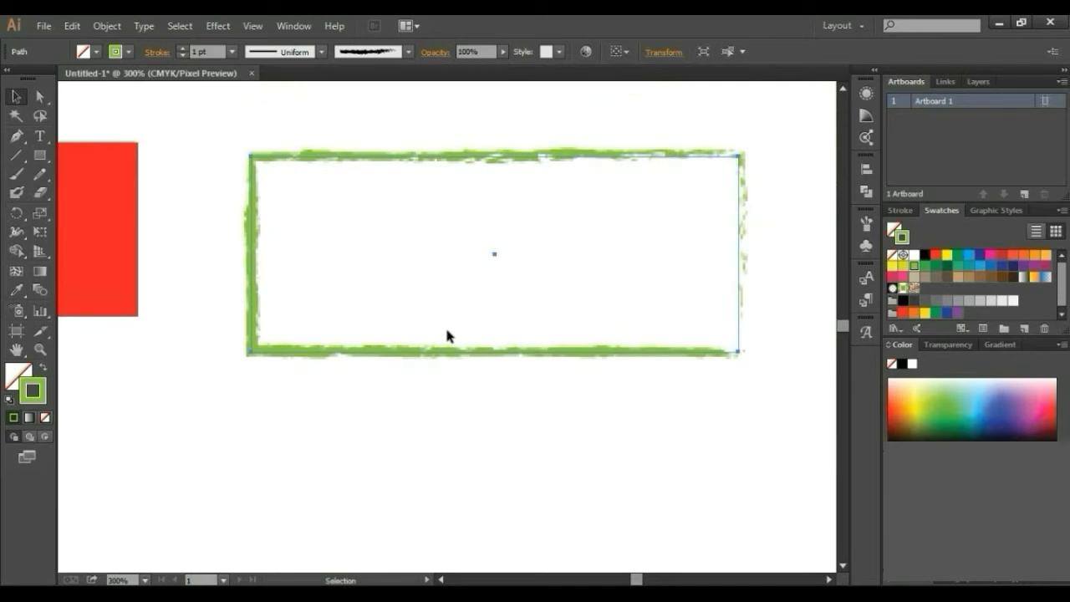
pyautogui.press('ctrl')
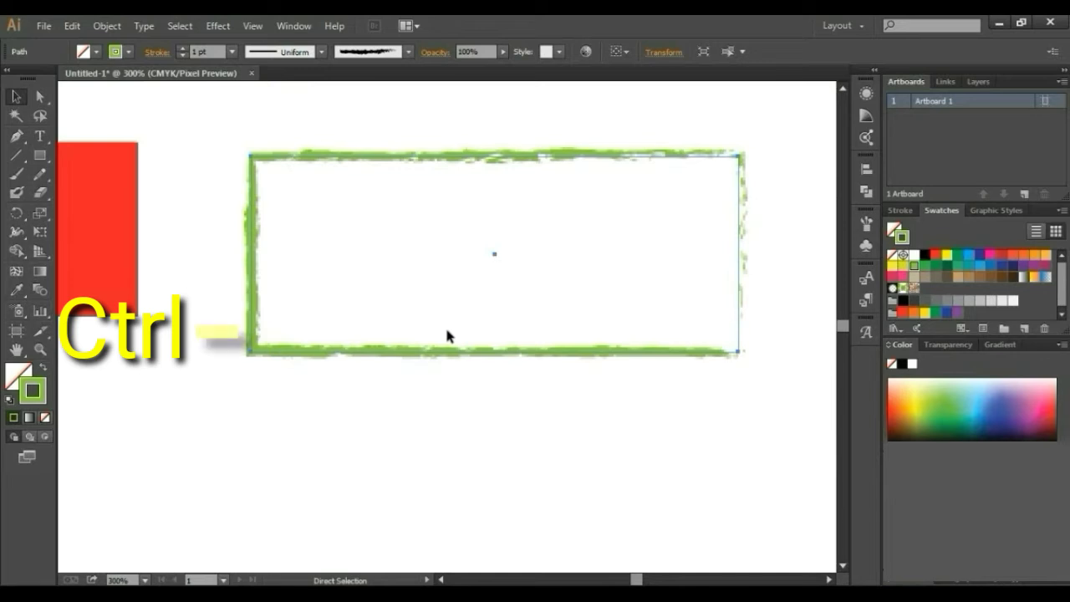
pyautogui.hotkey('ctrl', '-')
pyautogui.hotkey('ctrl', '-')
pyautogui.hotkey('ctrl', '-')
pyautogui.hotkey('ctrl', '-')
pyautogui.hotkey('ctrl', '-')
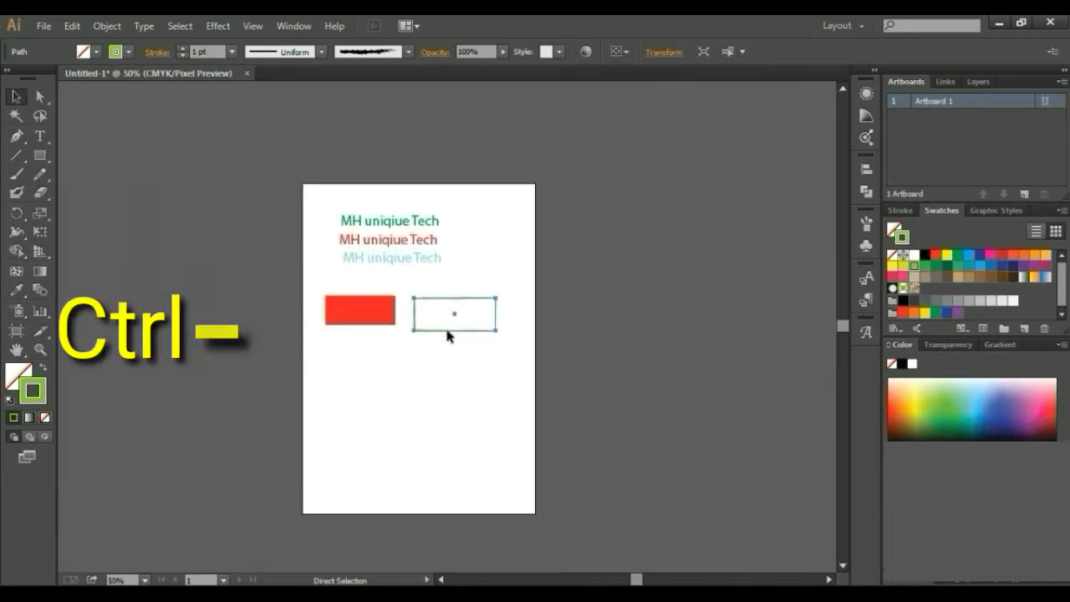
pyautogui.hotkey('ctrl', '-')
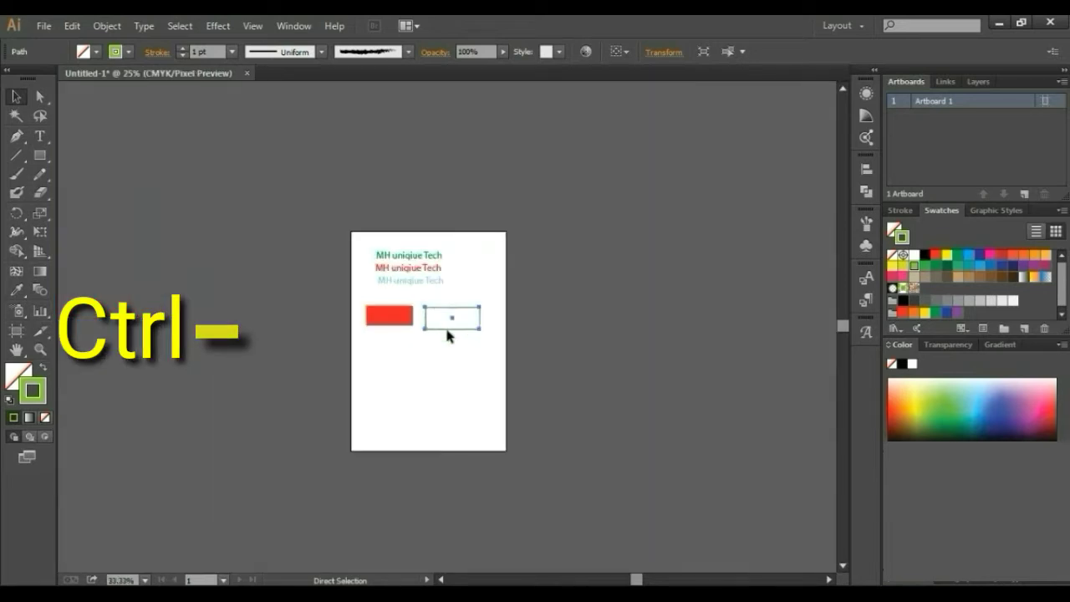
pyautogui.hotkey('ctrl', '-')
pyautogui.hotkey('ctrl', '-')
pyautogui.hotkey('ctrl', '-')
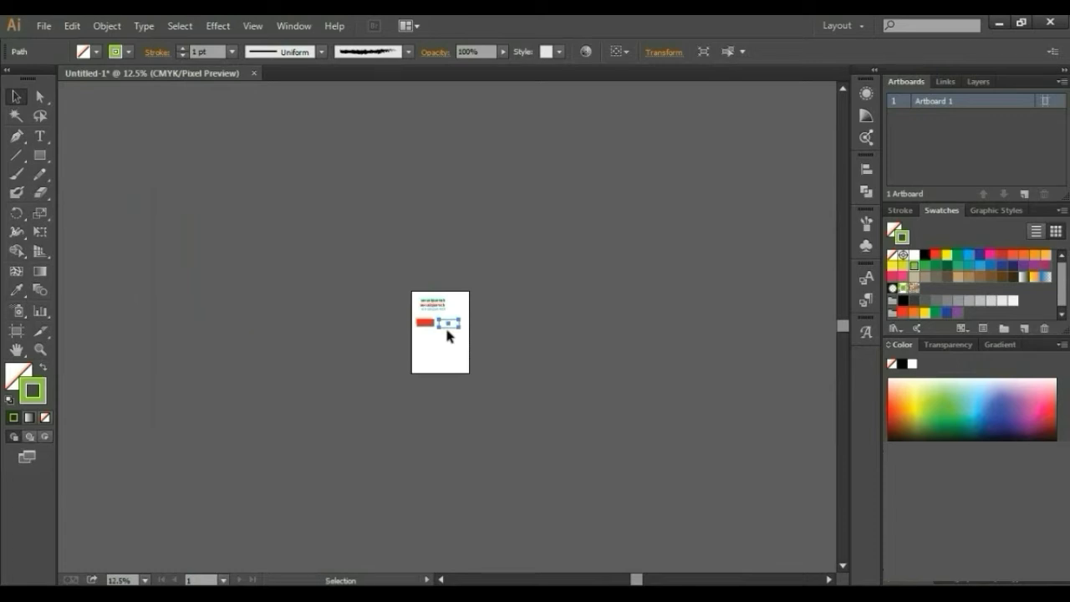
pyautogui.press('ctrl')
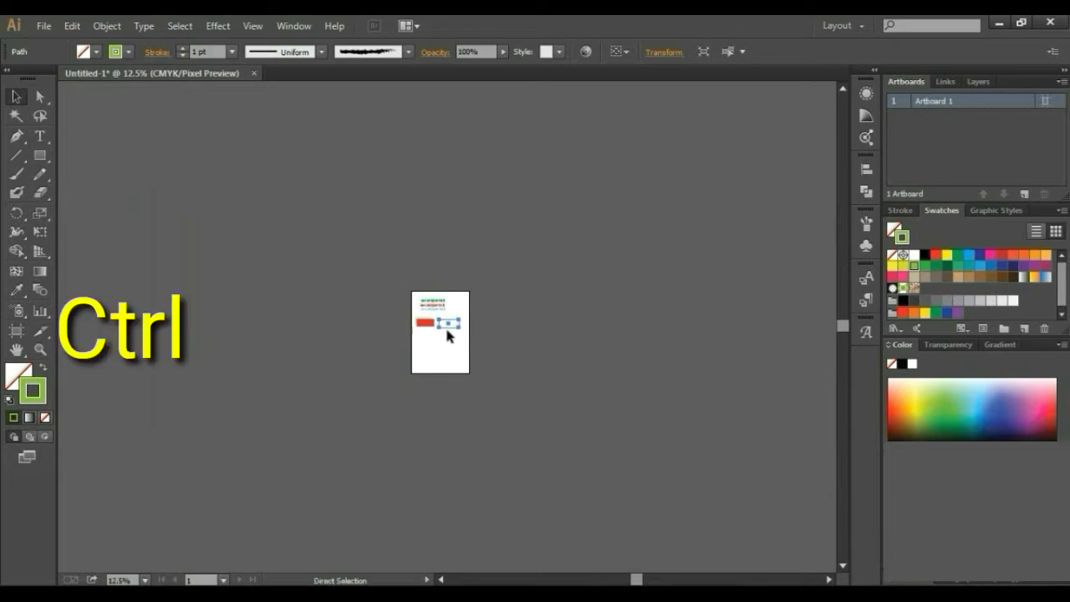
pyautogui.hotkey('ctrl', '0')
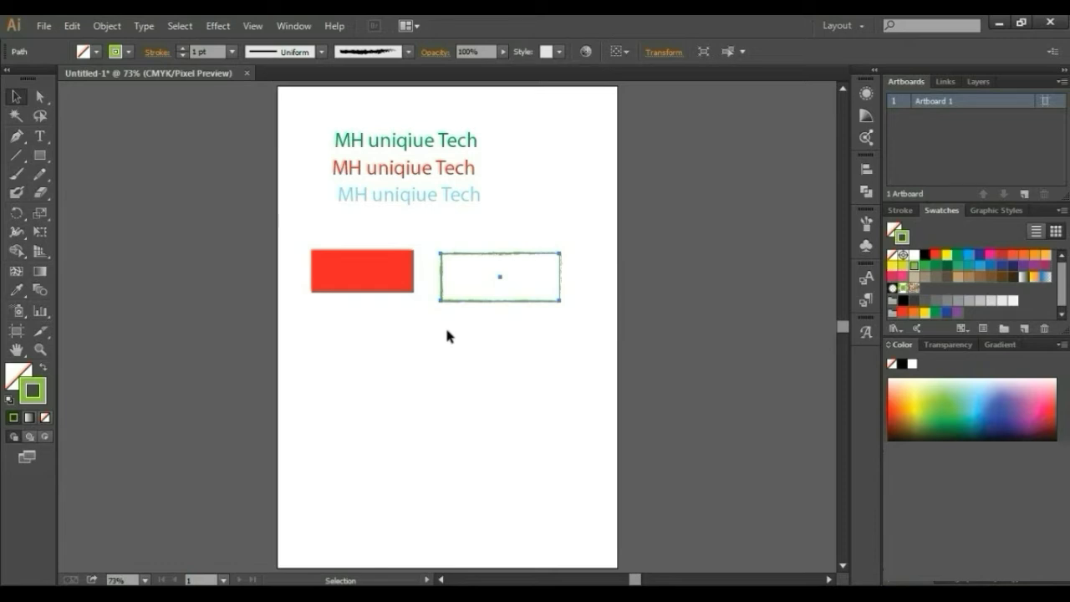
# - Zoom in on the text lines to 400%
pyautogui.press('ctrl')
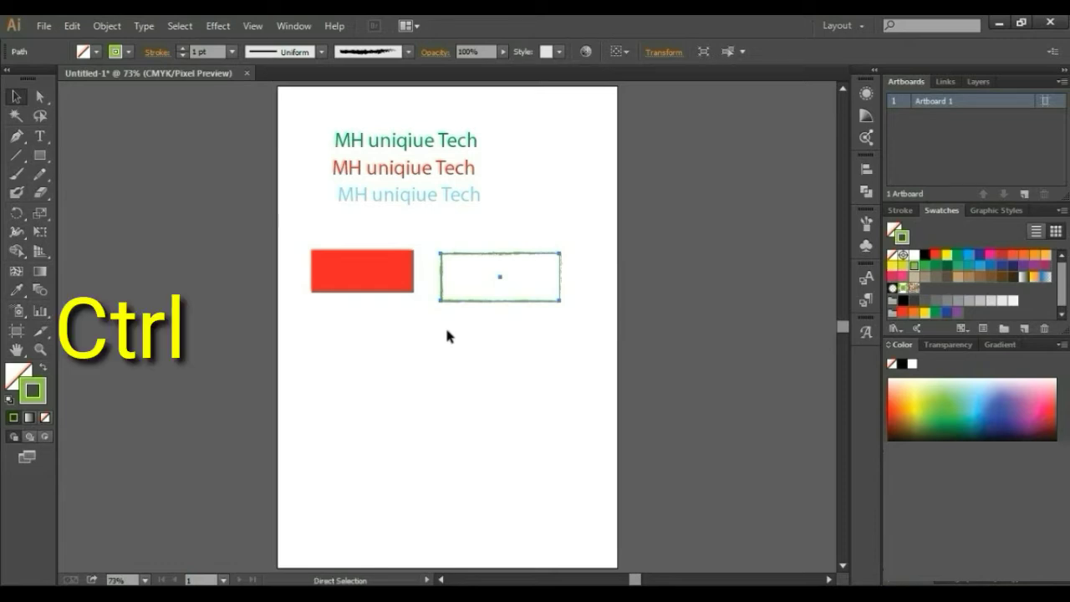
pyautogui.hotkey('ctrl', 'space')
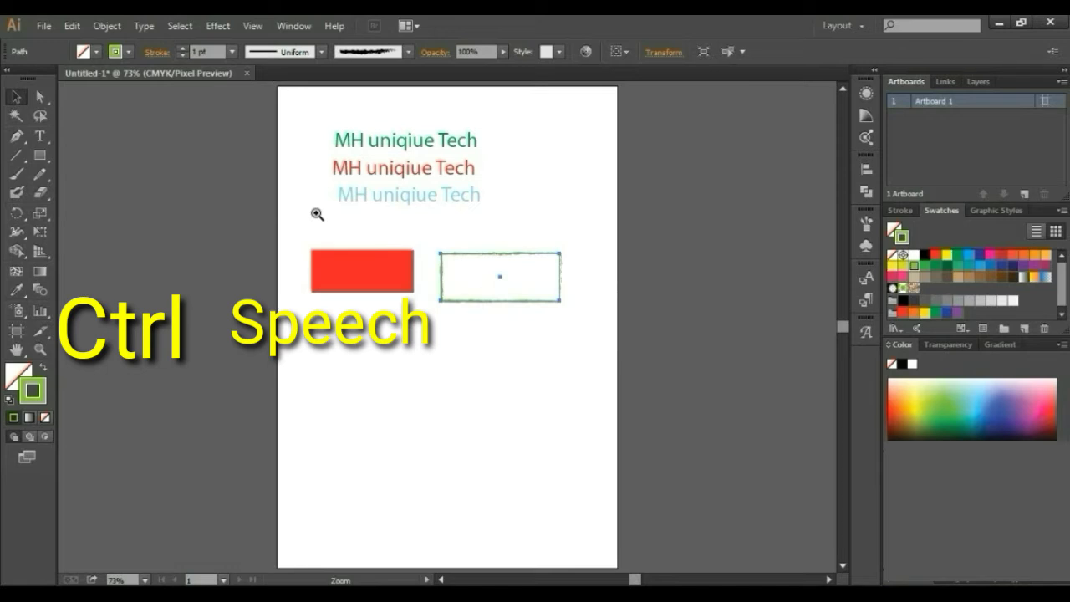
pyautogui.click(317, 214)
pyautogui.click(508, 322)
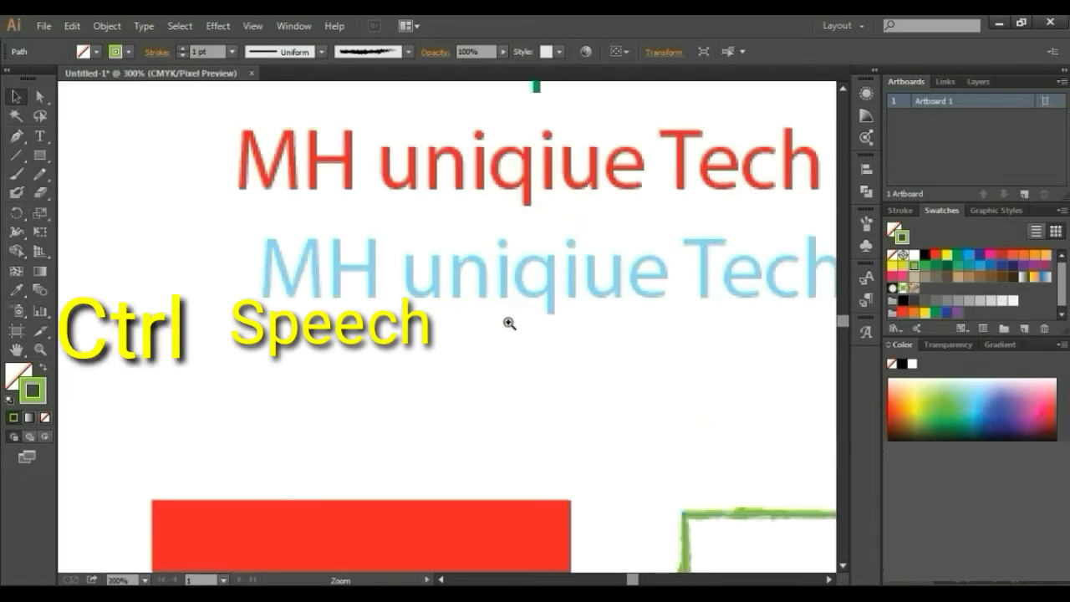
pyautogui.click(508, 323)
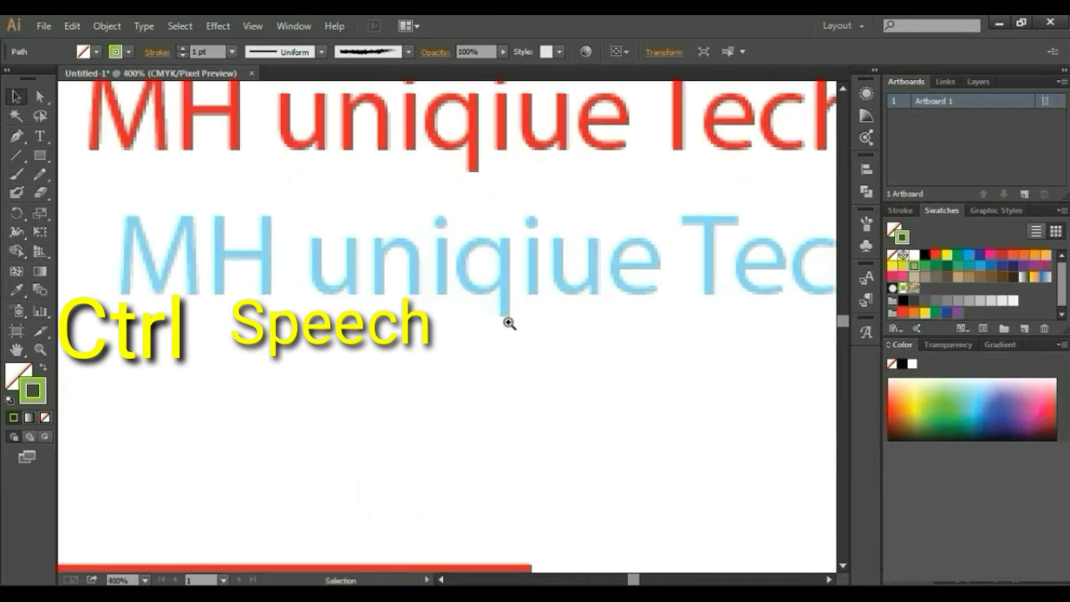
pyautogui.press('ctrl')
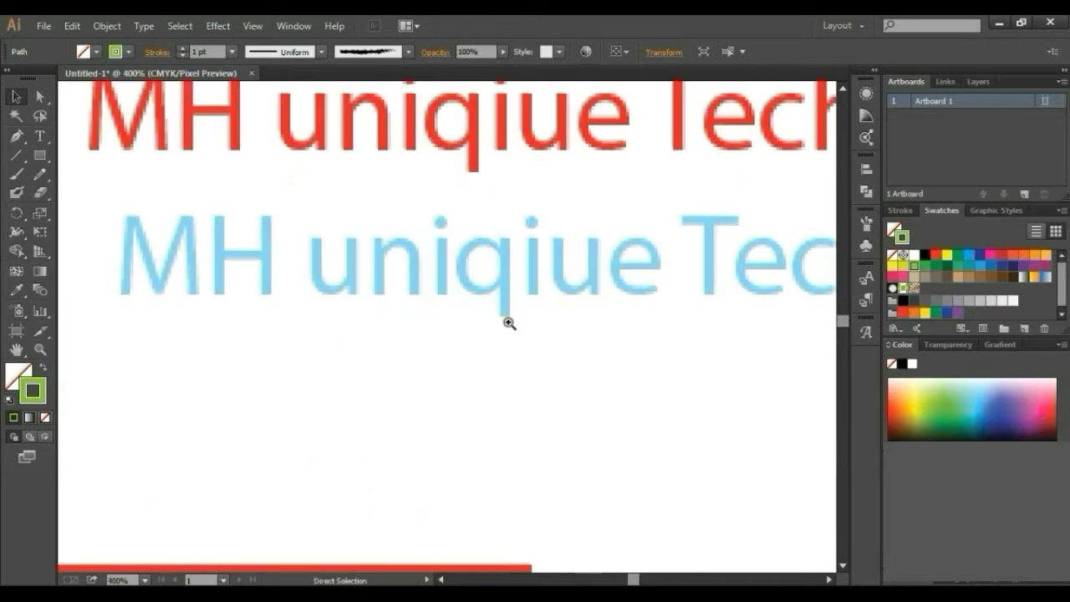
pyautogui.press('ctrl')
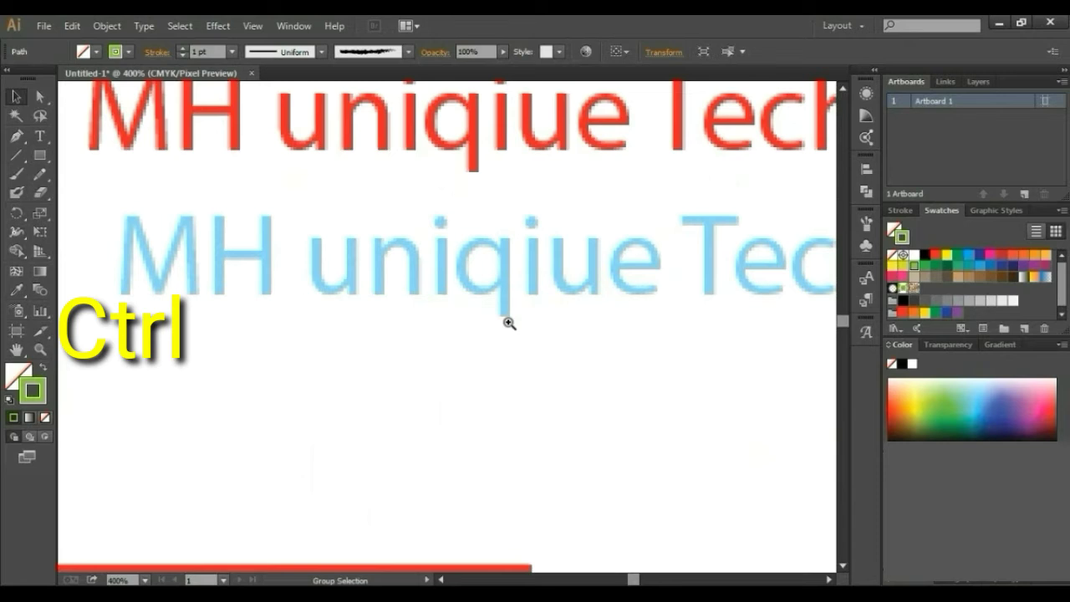
# - Zoom back out and fit the whole artboard in the window
pyautogui.press('alt')
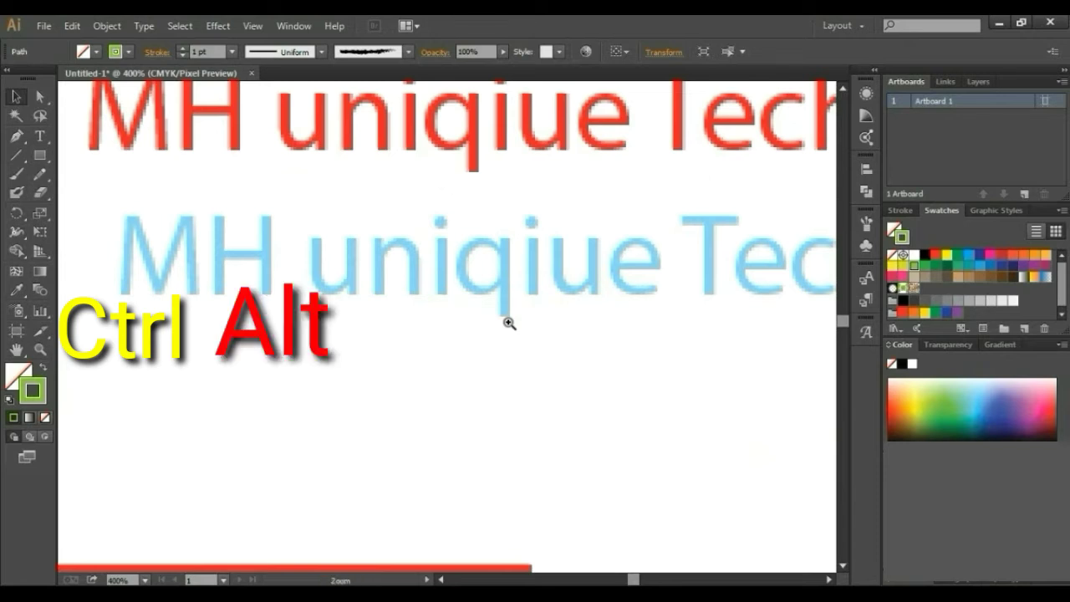
pyautogui.keyDown('alt'); pyautogui.click(509, 324); pyautogui.keyUp('alt')
pyautogui.keyDown('alt'); pyautogui.click(506, 323); pyautogui.keyUp('alt')
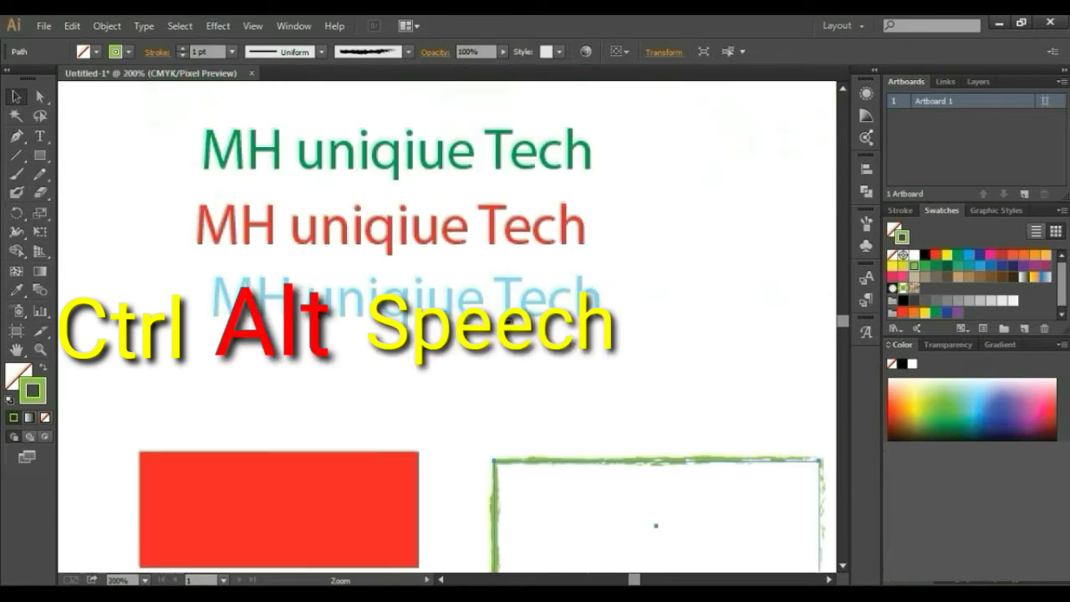
pyautogui.keyDown('alt'); pyautogui.click(385, 336); pyautogui.keyUp('alt')
pyautogui.keyDown('alt'); pyautogui.click(385, 335); pyautogui.keyUp('alt')
pyautogui.keyDown('alt'); pyautogui.click(383, 322); pyautogui.keyUp('alt')
pyautogui.keyDown('alt'); pyautogui.click(383, 322); pyautogui.keyUp('alt')
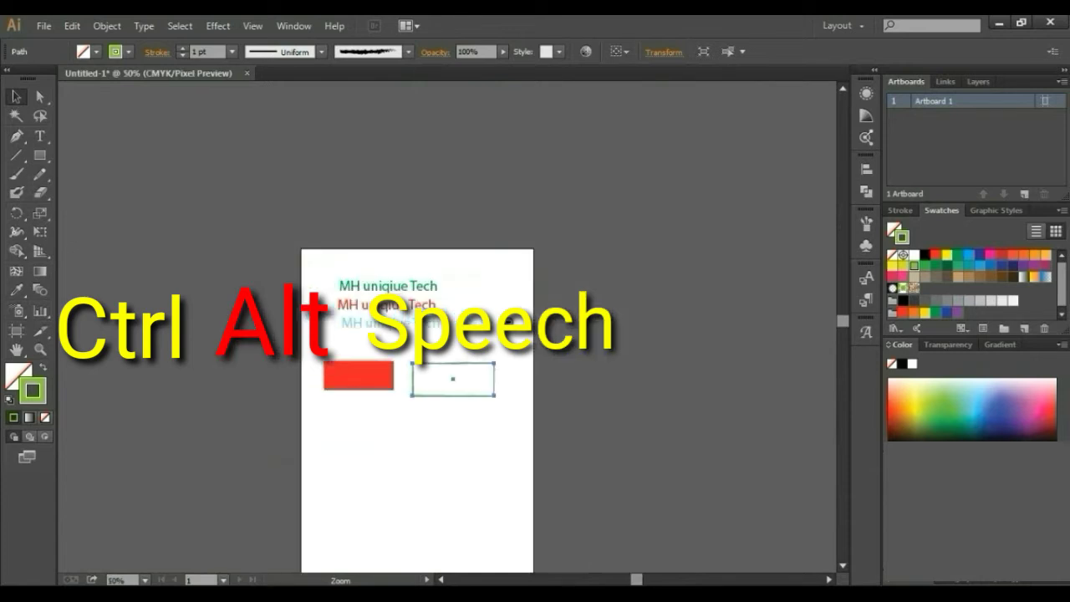
pyautogui.keyDown('alt'); pyautogui.click(335, 343); pyautogui.keyUp('alt')
pyautogui.keyDown('alt'); pyautogui.click(261, 339); pyautogui.keyUp('alt')
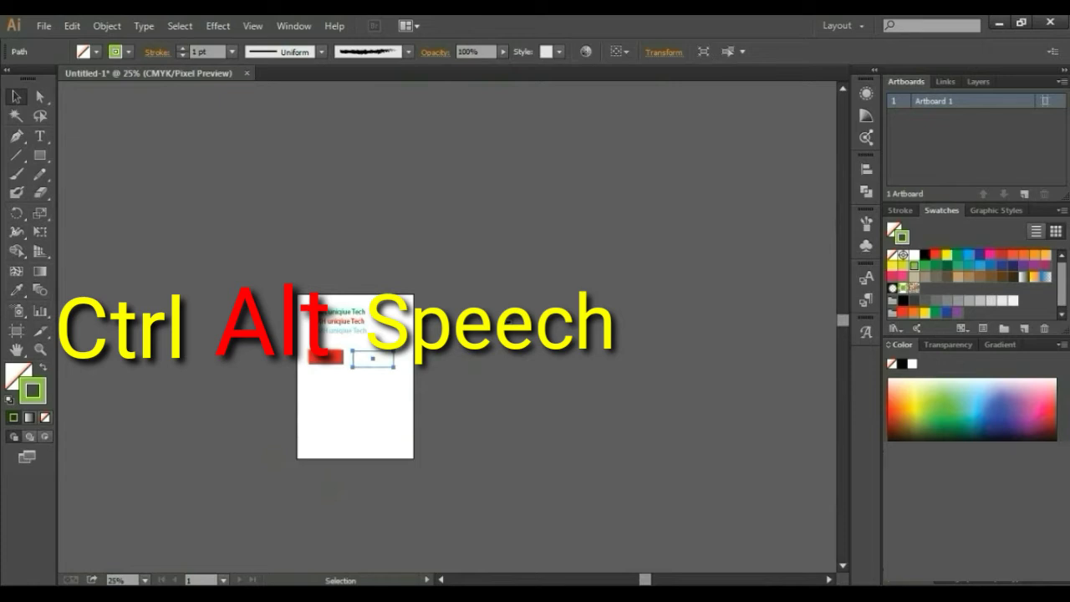
pyautogui.press('a')
pyautogui.hotkey('ctrl', '0')
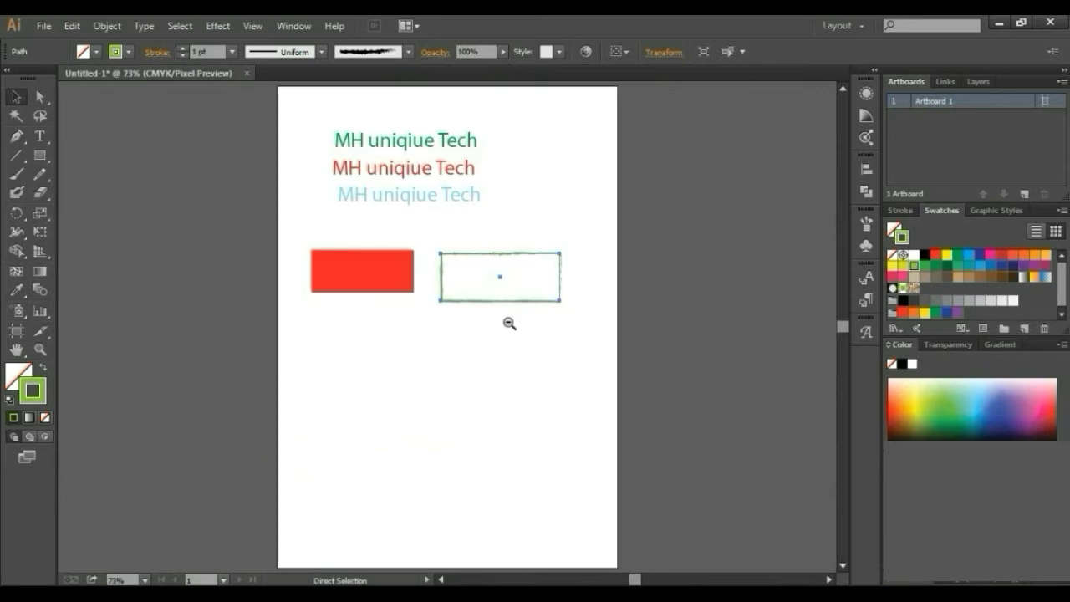
# - Switch to the Selection tool and deselect the brush-framed rectangle
pyautogui.press('v')
pyautogui.click(487, 318)
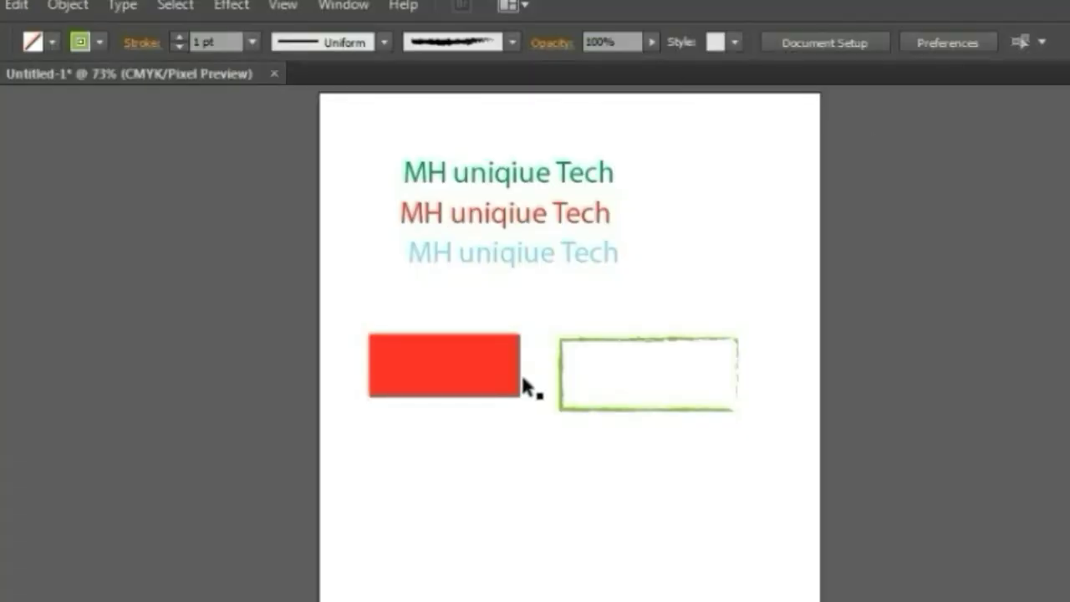
# - Shift the red rectangle down-left and draw a large red rectangle, trying opacity before restoring 100%
pyautogui.moveTo(444, 365); pyautogui.dragTo(436, 448)
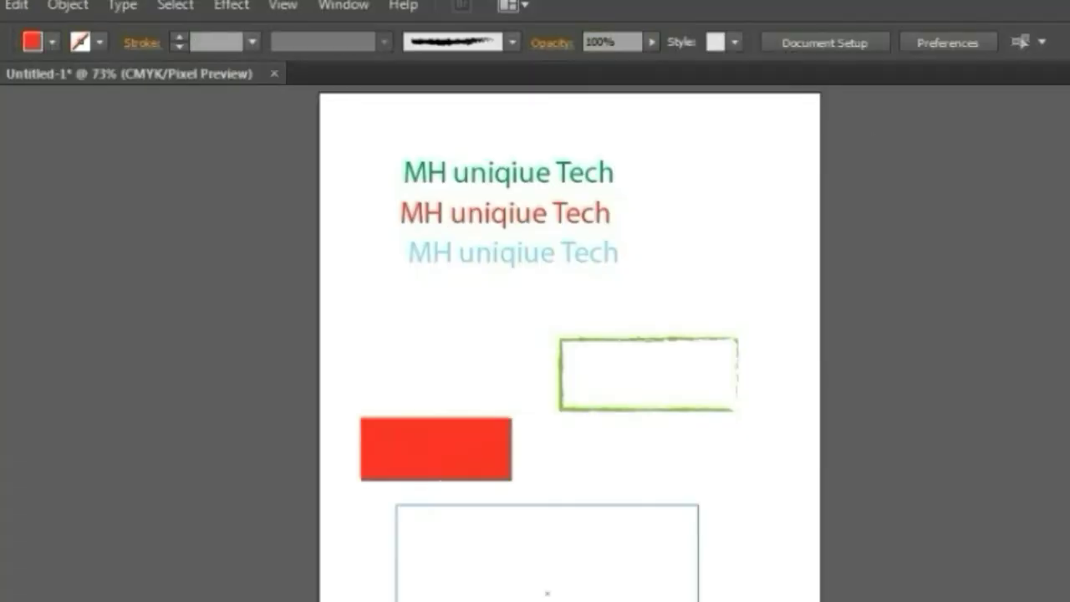
pyautogui.moveTo(698, 601); pyautogui.dragTo(749, 601)
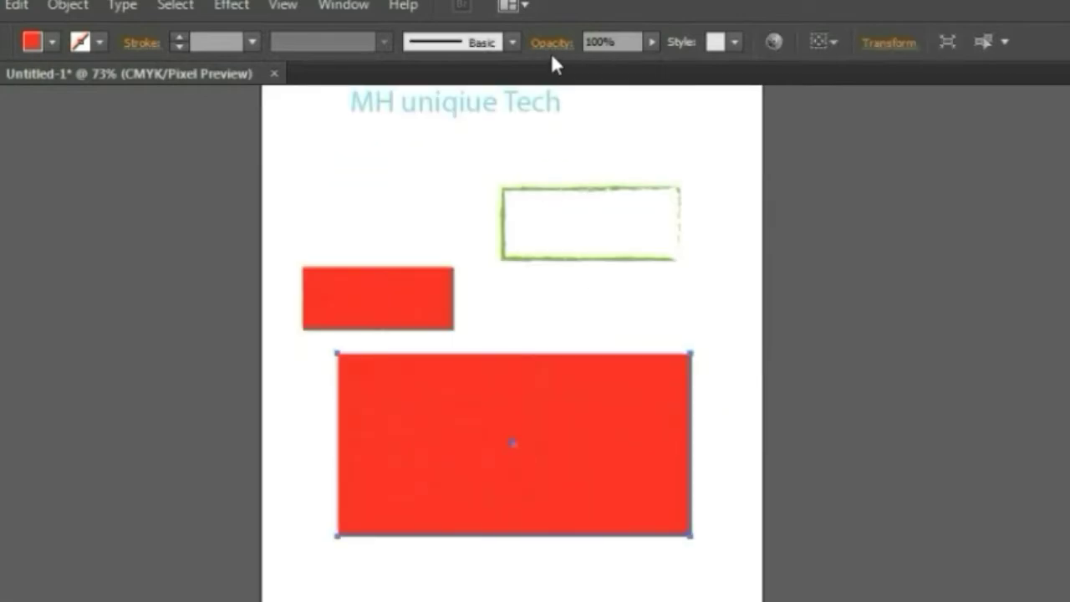
pyautogui.click(651, 63)
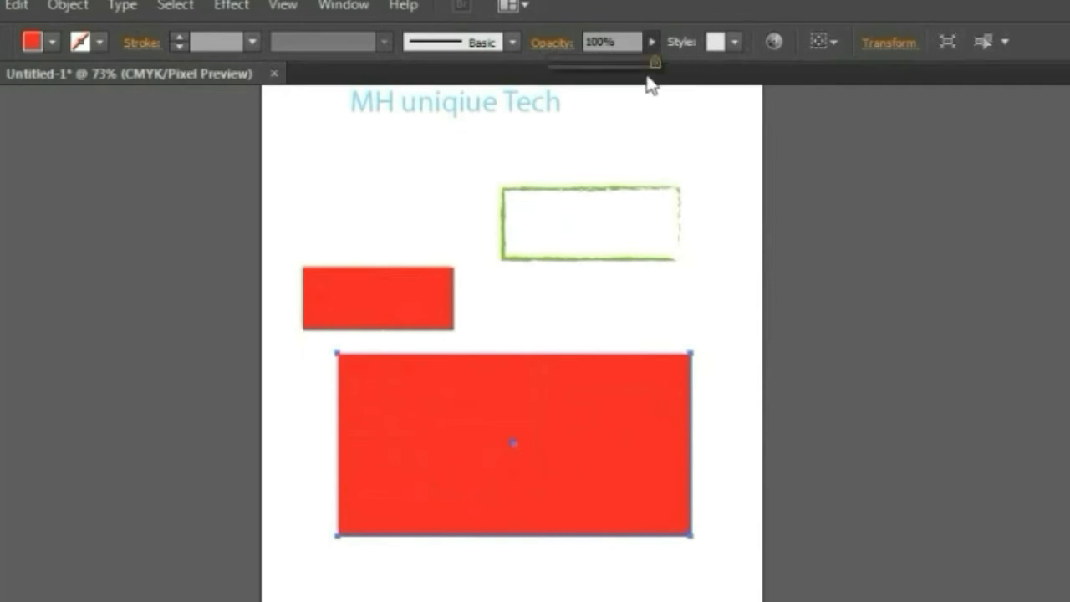
pyautogui.moveTo(655, 72); pyautogui.dragTo(545, 78)
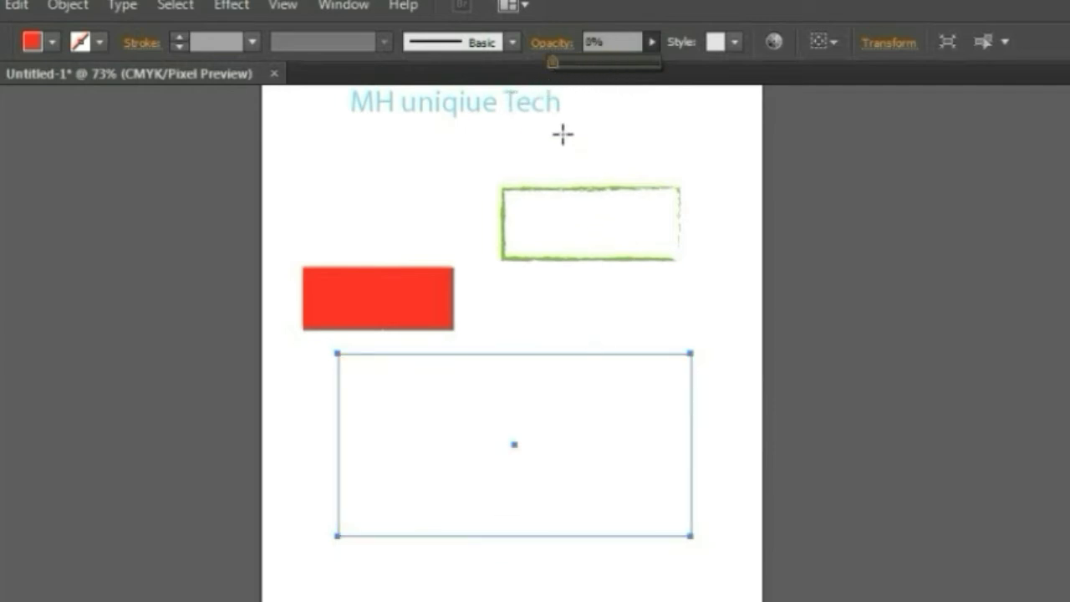
pyautogui.moveTo(566, 61); pyautogui.dragTo(660, 69)
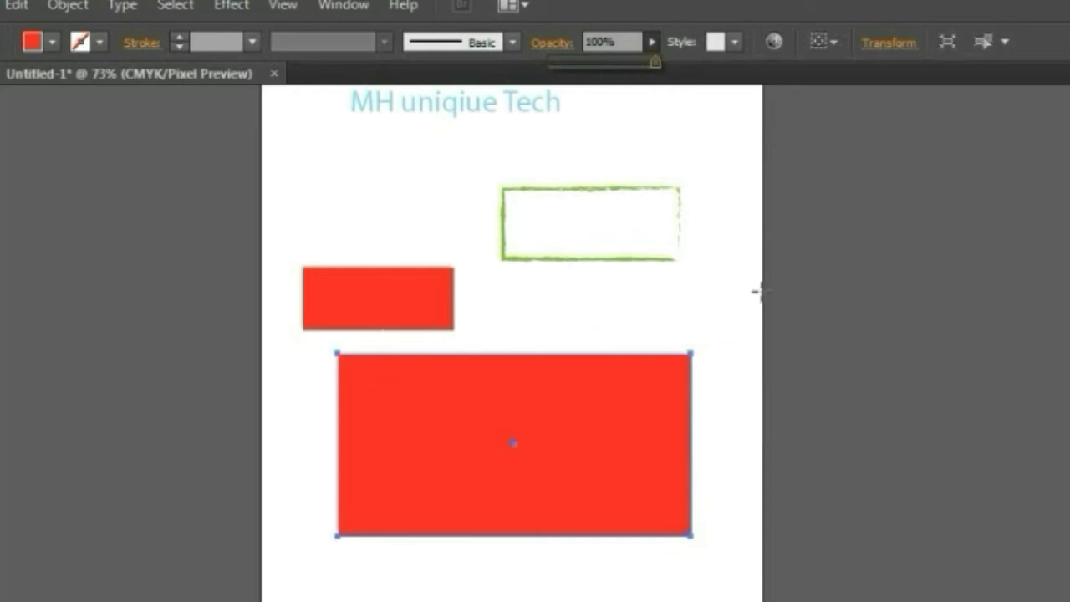
# - Try blue swirl, blue gradient and Live Reflect X styles, then apply Foliage_GS to the large rectangle
pyautogui.click(729, 40)
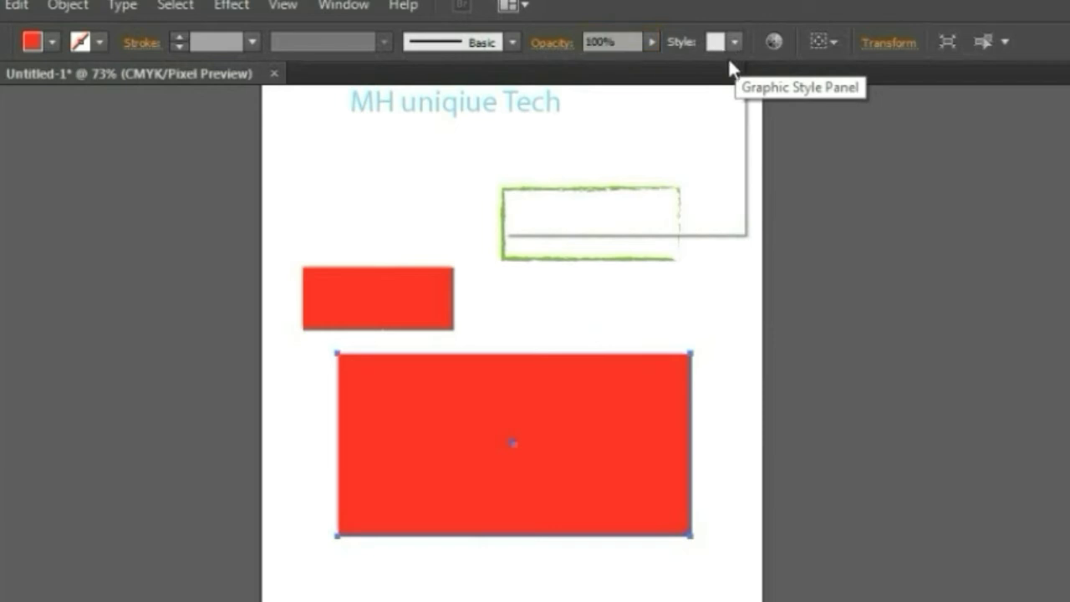
pyautogui.click(734, 42)
pyautogui.click(565, 132)
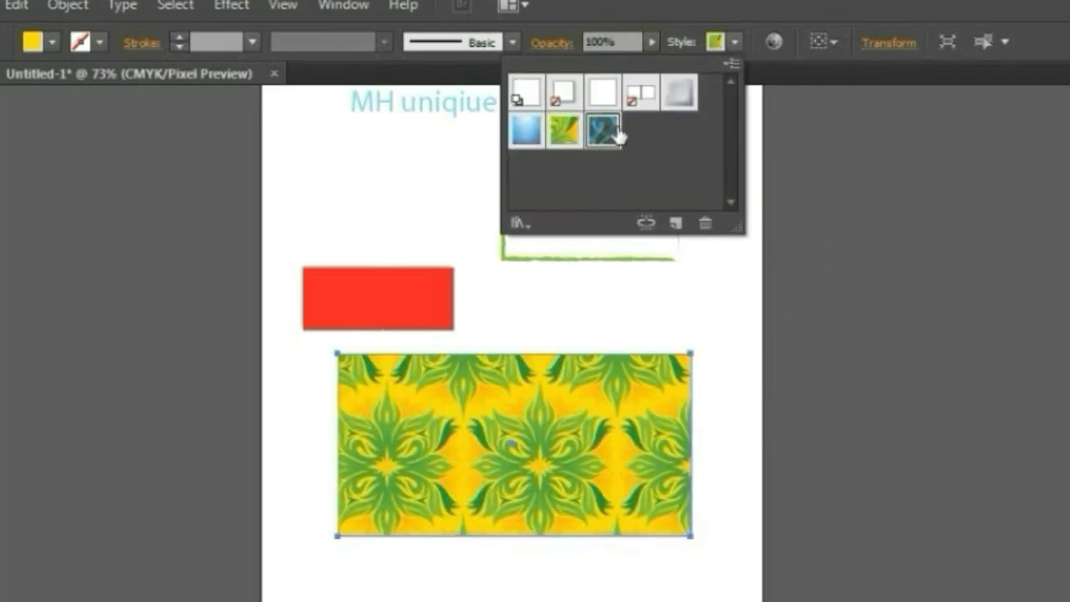
pyautogui.click(617, 132)
pyautogui.click(564, 131)
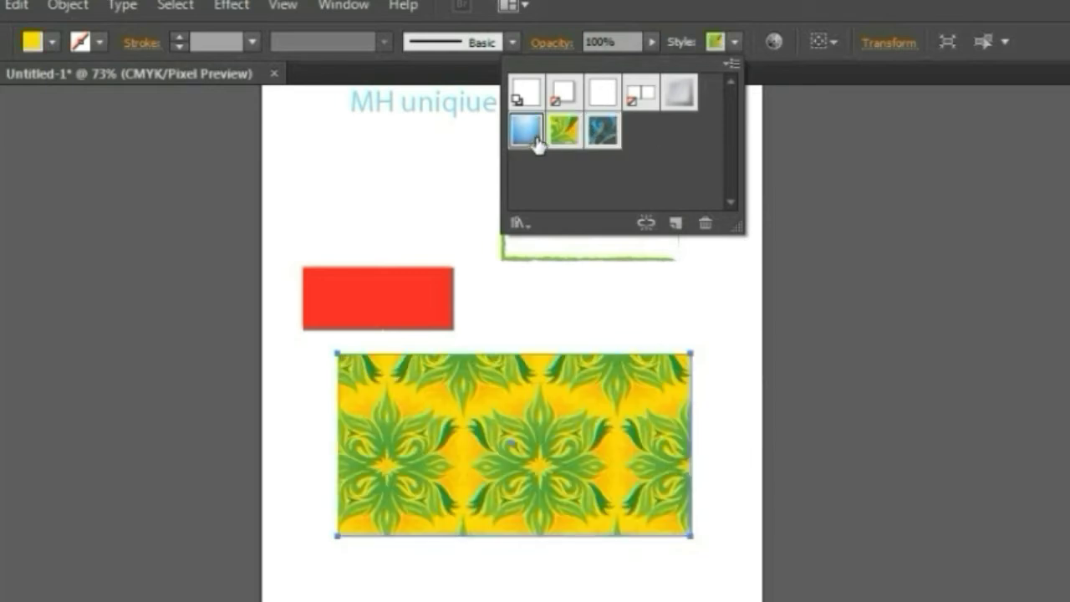
pyautogui.click(528, 132)
pyautogui.click(641, 93)
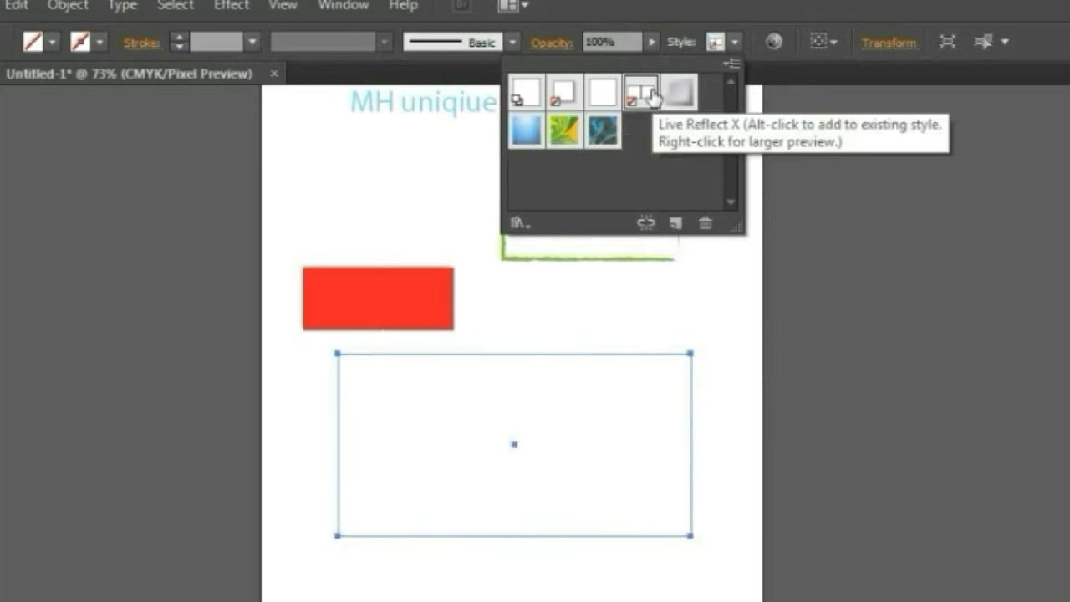
pyautogui.click(564, 131)
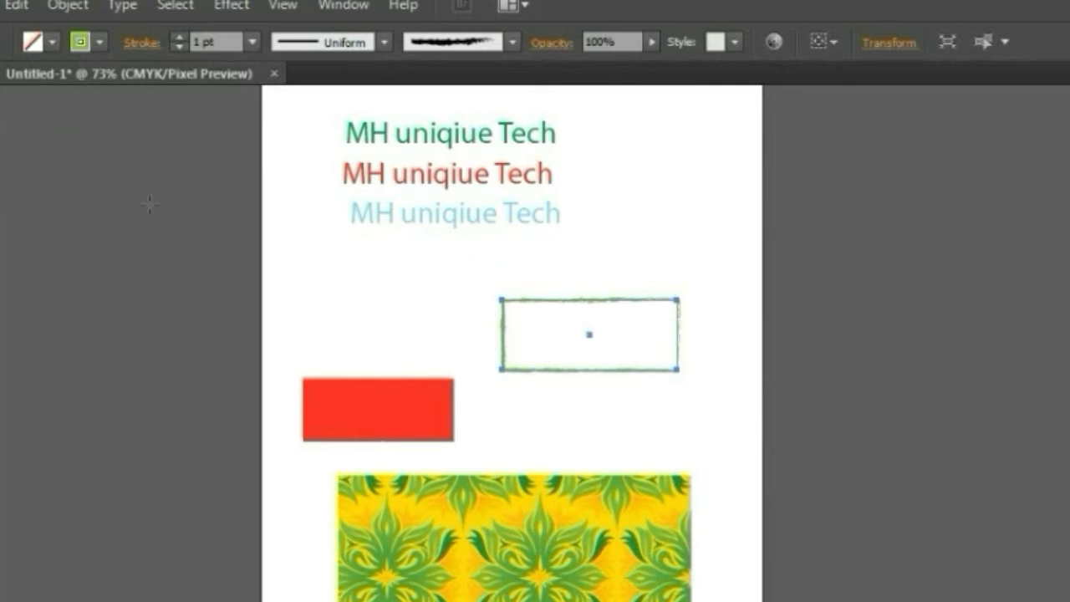
# - Draw four solid green, stroke-free rectangles in a column at the artboard's right edge
pyautogui.moveTo(734, 175); pyautogui.dragTo(891, 267)
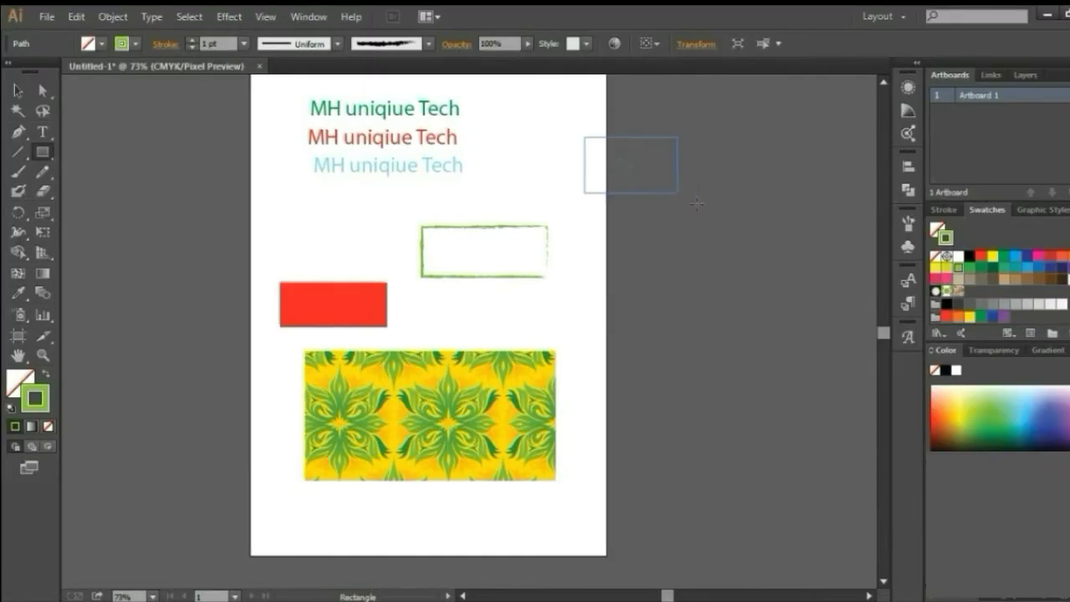
pyautogui.moveTo(697, 204); pyautogui.dragTo(696, 203)
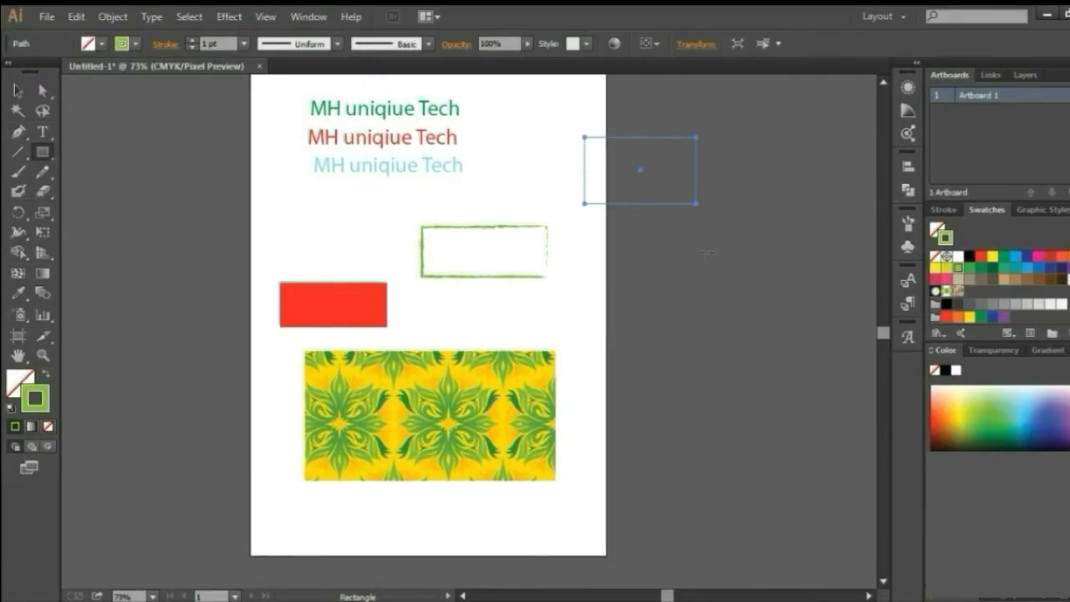
pyautogui.click(47, 372)
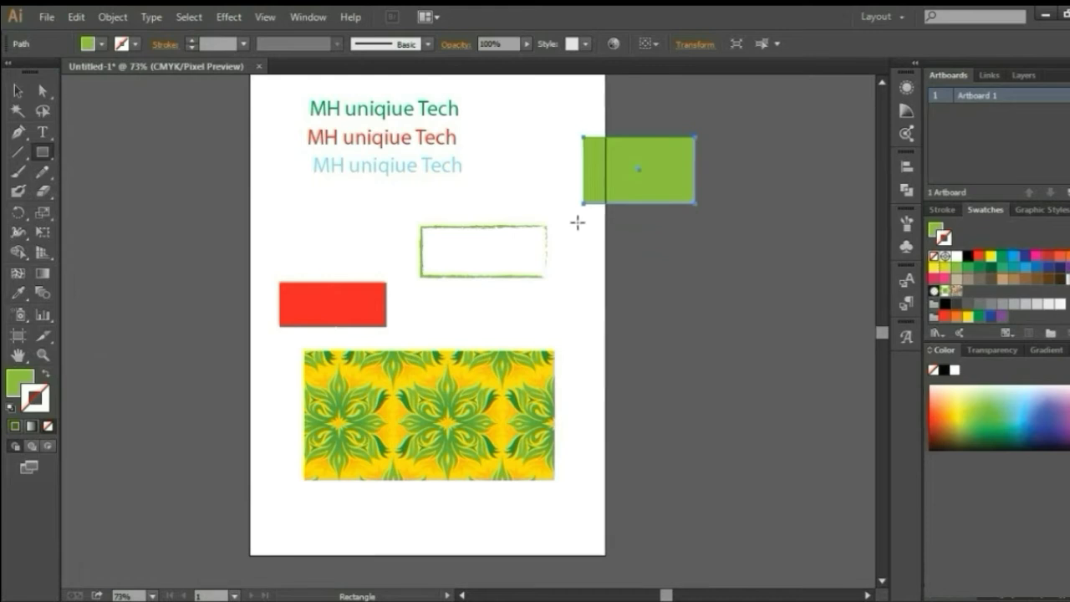
pyautogui.moveTo(574, 222); pyautogui.dragTo(692, 284)
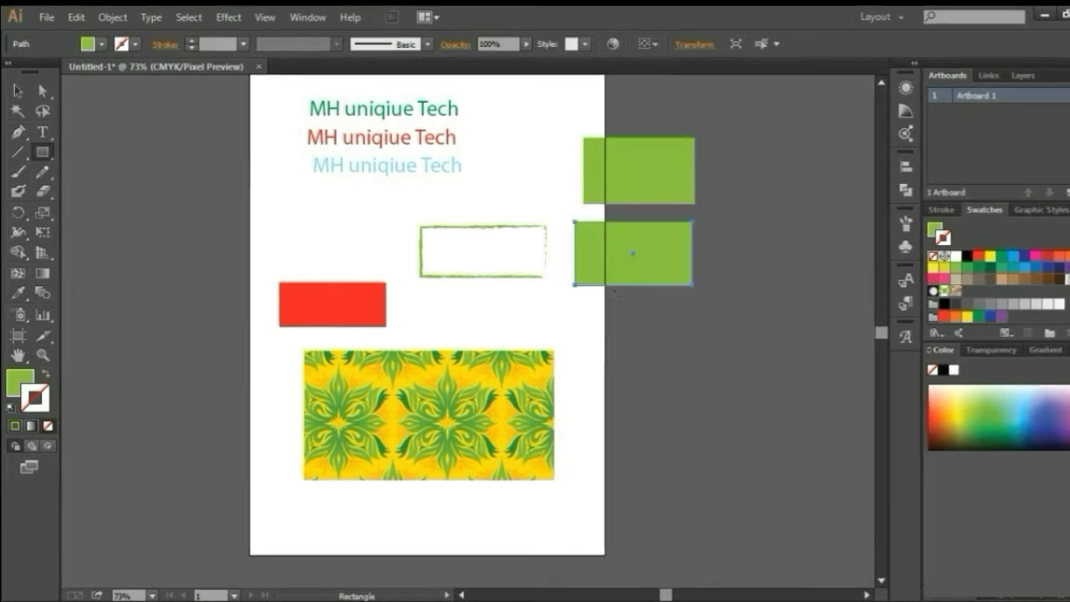
pyautogui.moveTo(571, 310); pyautogui.dragTo(715, 374)
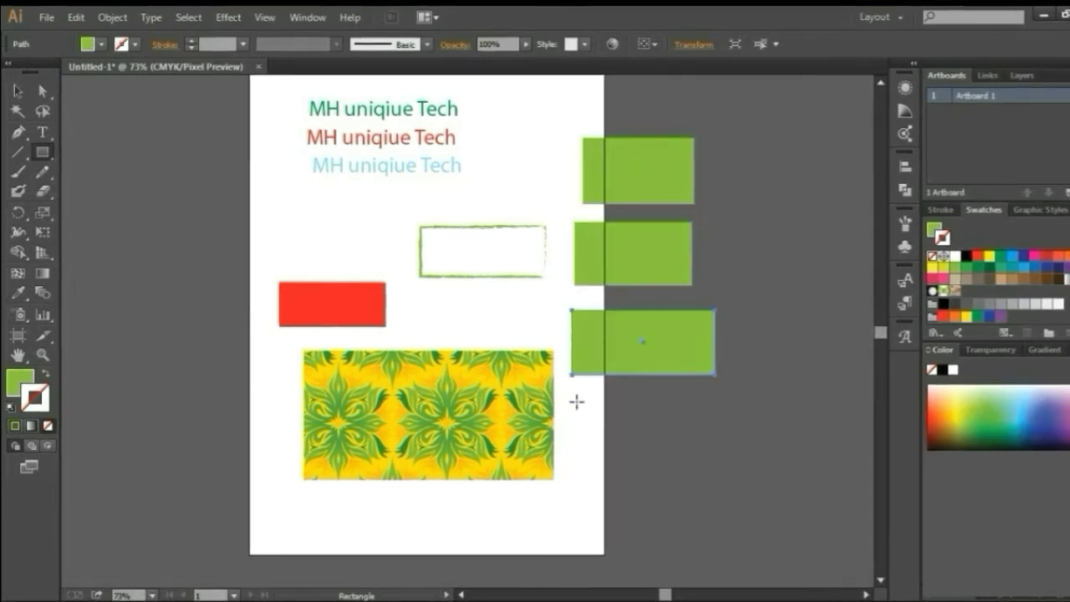
pyautogui.moveTo(575, 401); pyautogui.dragTo(718, 452)
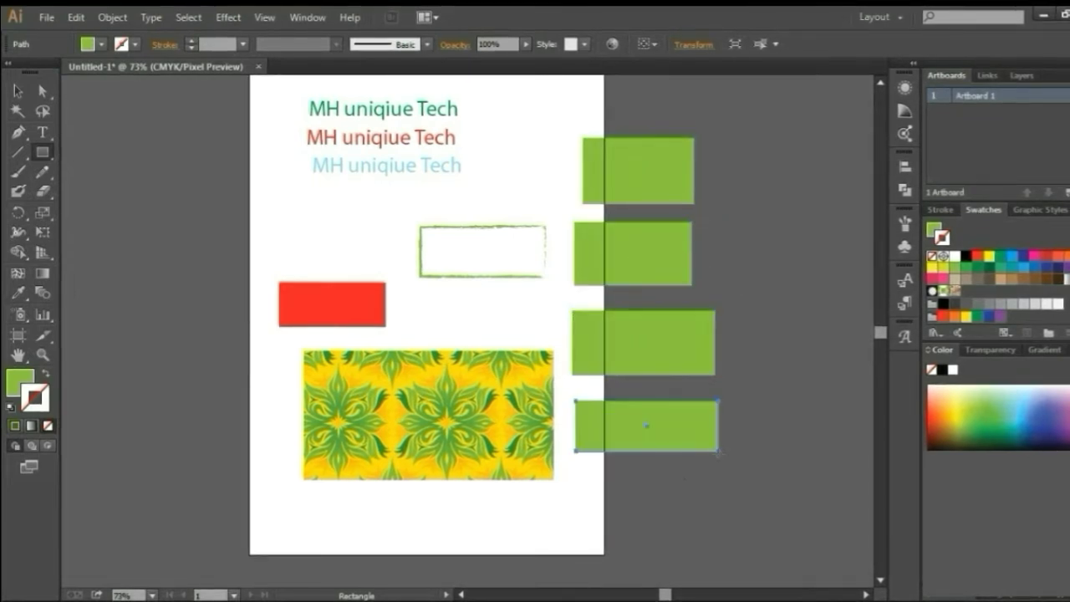
# - Dismiss the rectangle size prompt and select the top green rectangle with the Selection tool
pyautogui.click(661, 178)
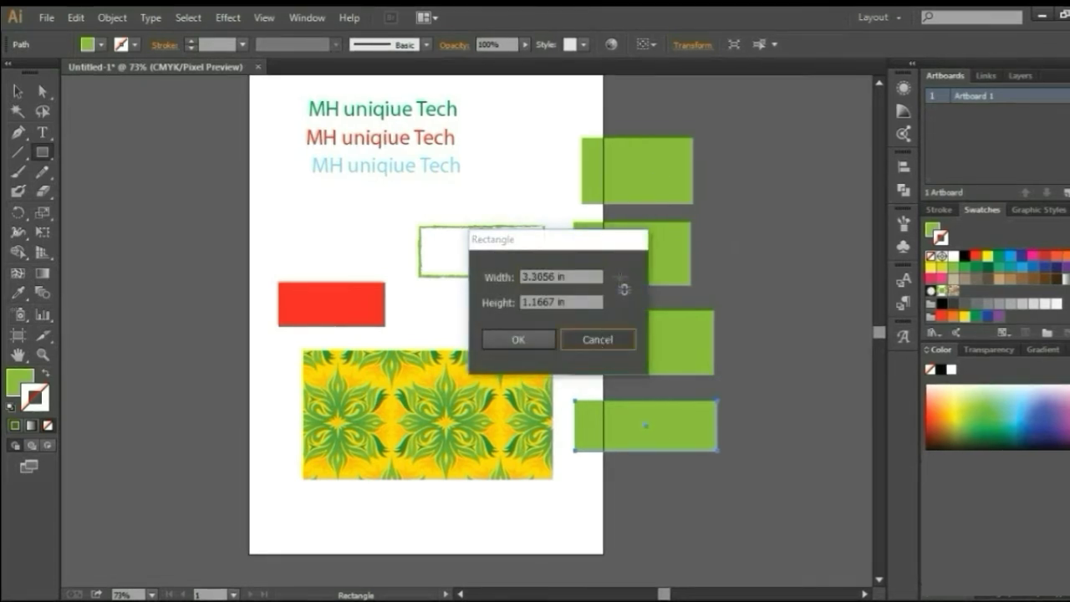
pyautogui.press('Escape')
pyautogui.press('v')
pyautogui.click(656, 167)
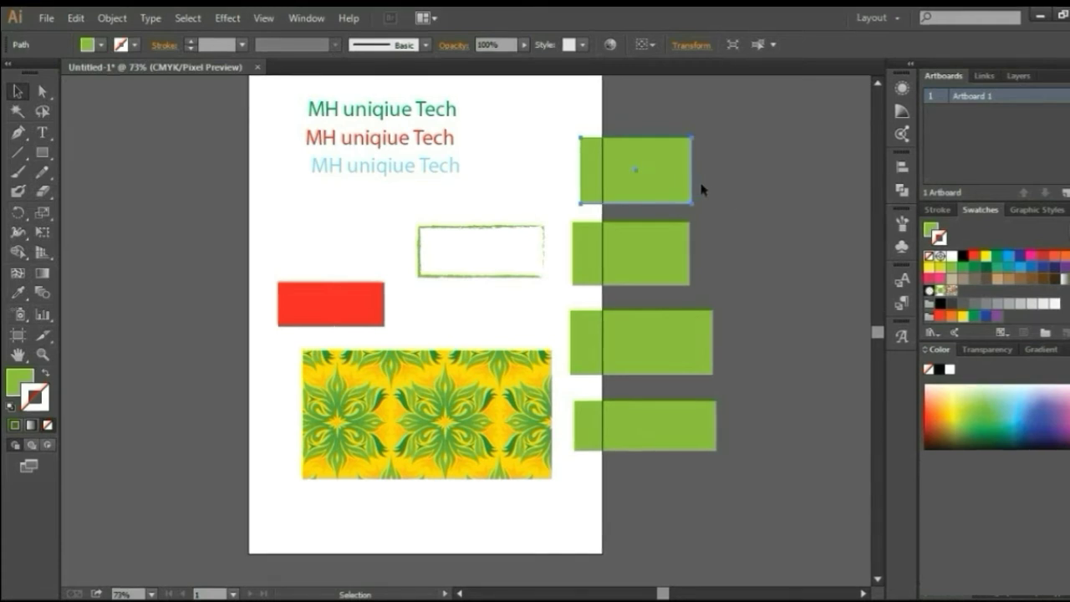
# - Alt-drag copies of the top three green rectangles out to the right
pyautogui.moveTo(689, 175); pyautogui.dragTo(800, 175)
pyautogui.moveTo(660, 248); pyautogui.dragTo(797, 266)
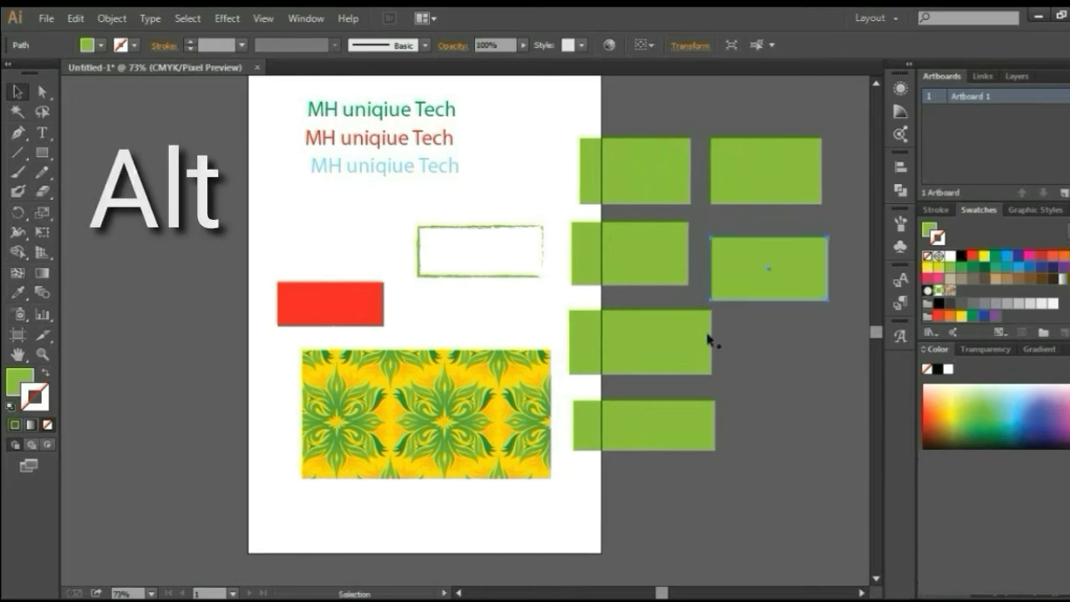
pyautogui.moveTo(710, 339)
pyautogui.mouseDown()
pyautogui.moveTo(830, 384)
pyautogui.moveTo(833, 370)
pyautogui.mouseUp()
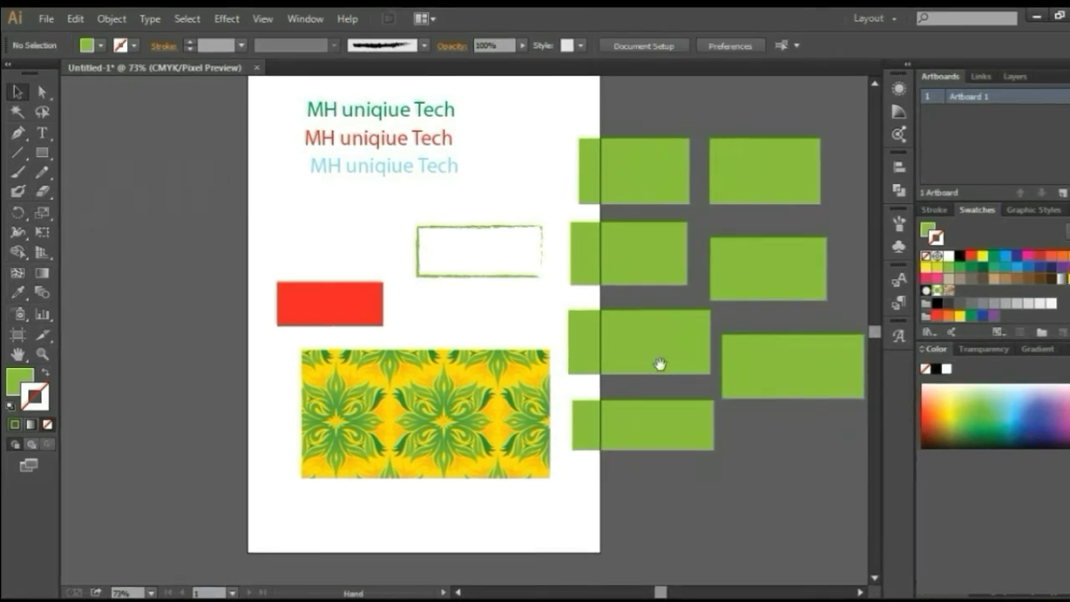
# - Pan the view and marquee-select all the green rectangles
pyautogui.moveTo(880, 434); pyautogui.dragTo(688, 458)
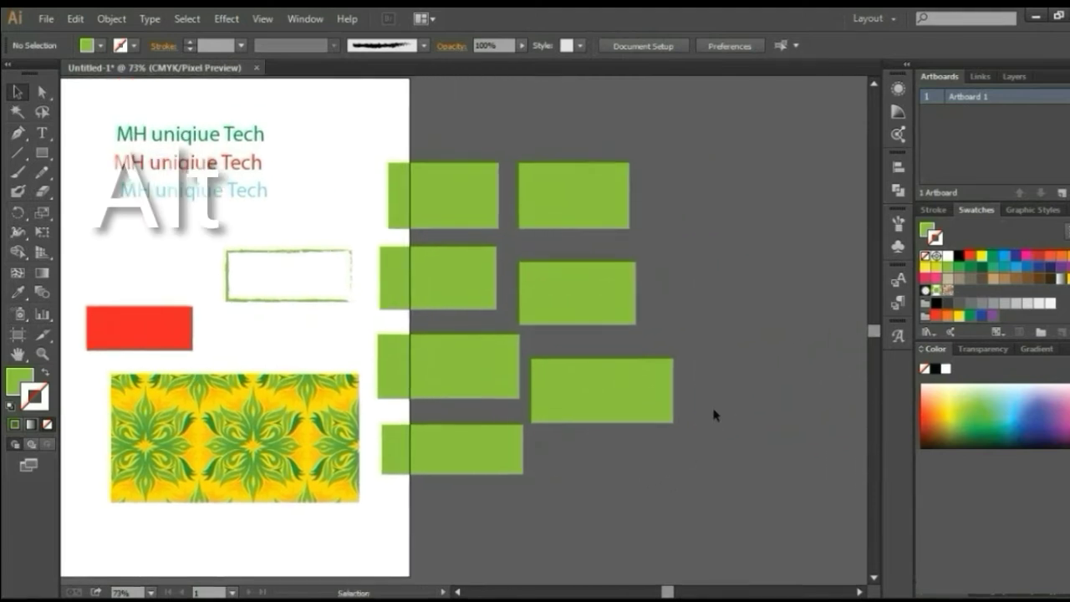
pyautogui.click(42, 92)
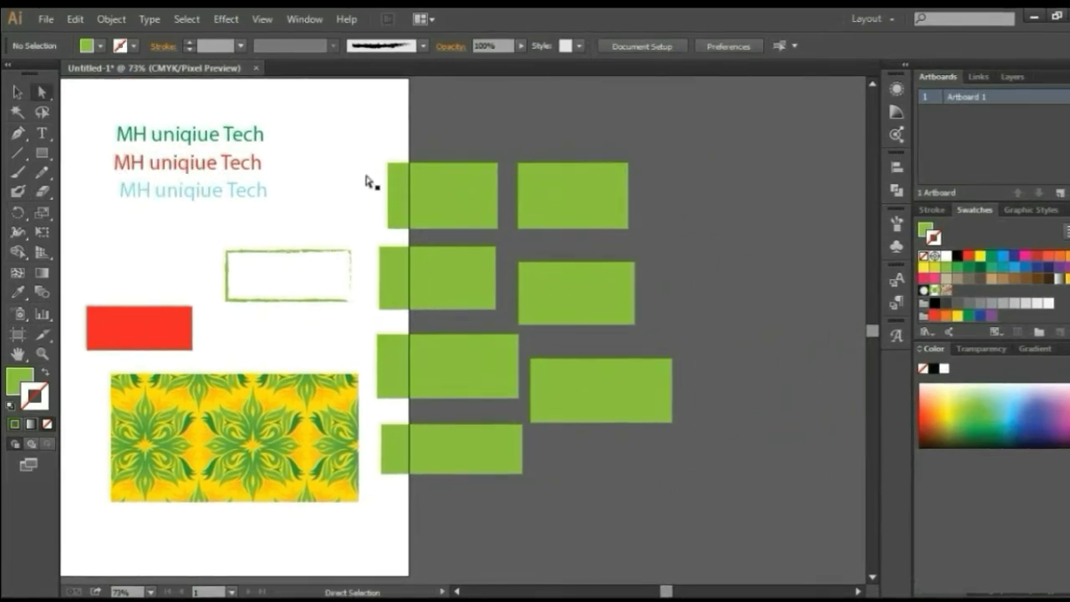
pyautogui.press('v')
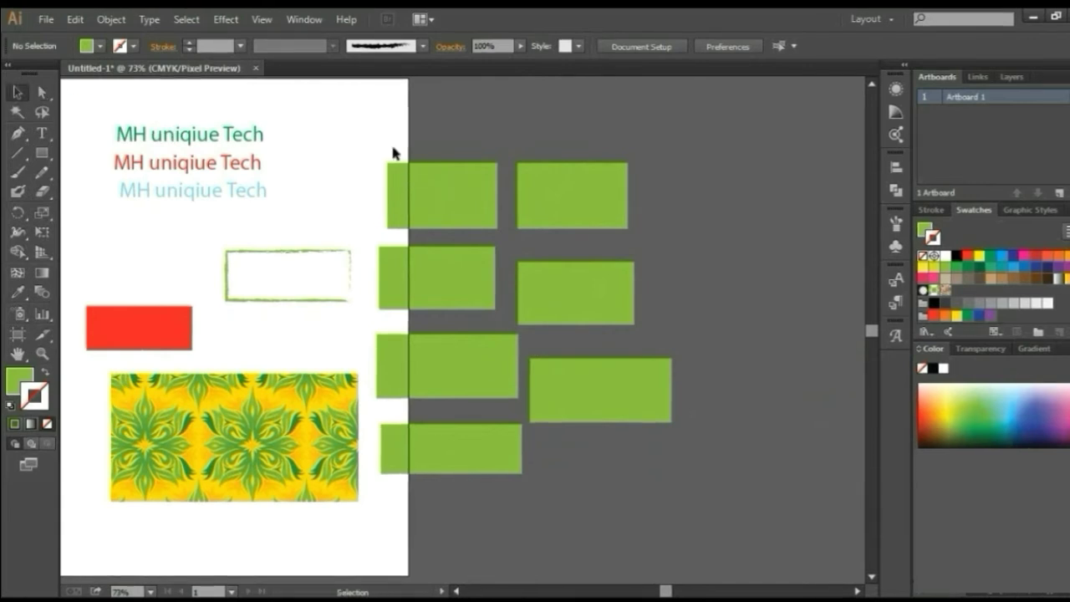
pyautogui.moveTo(381, 130)
pyautogui.mouseDown()
pyautogui.moveTo(519, 260)
pyautogui.moveTo(685, 488)
pyautogui.mouseUp()
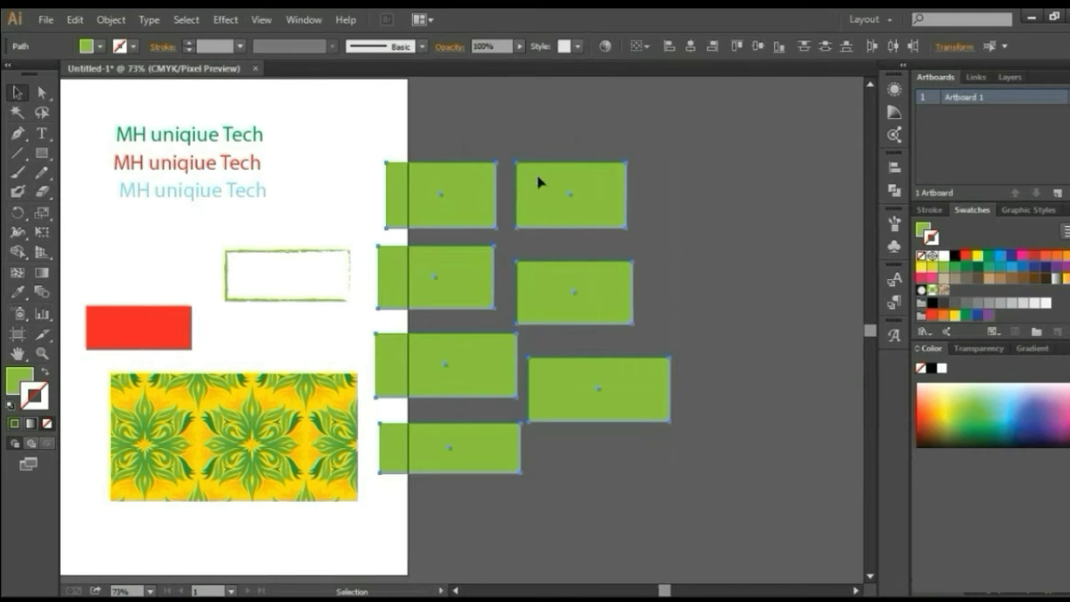
# - Group the selected green rectangles, try moving the group right, and undo the move
pyautogui.rightClick(536, 193)
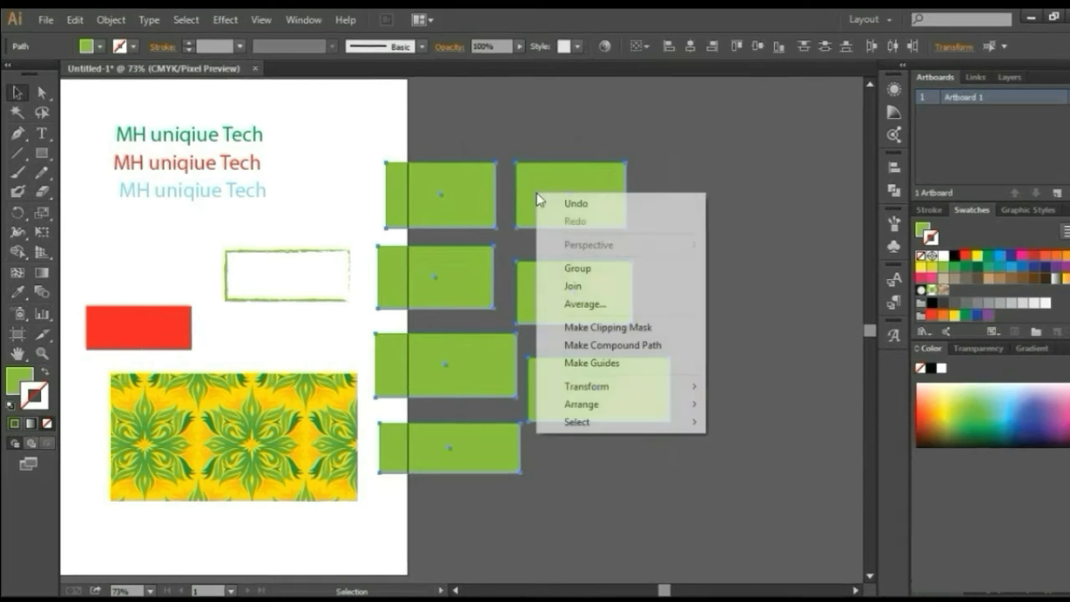
pyautogui.click(576, 268)
pyautogui.click(738, 297)
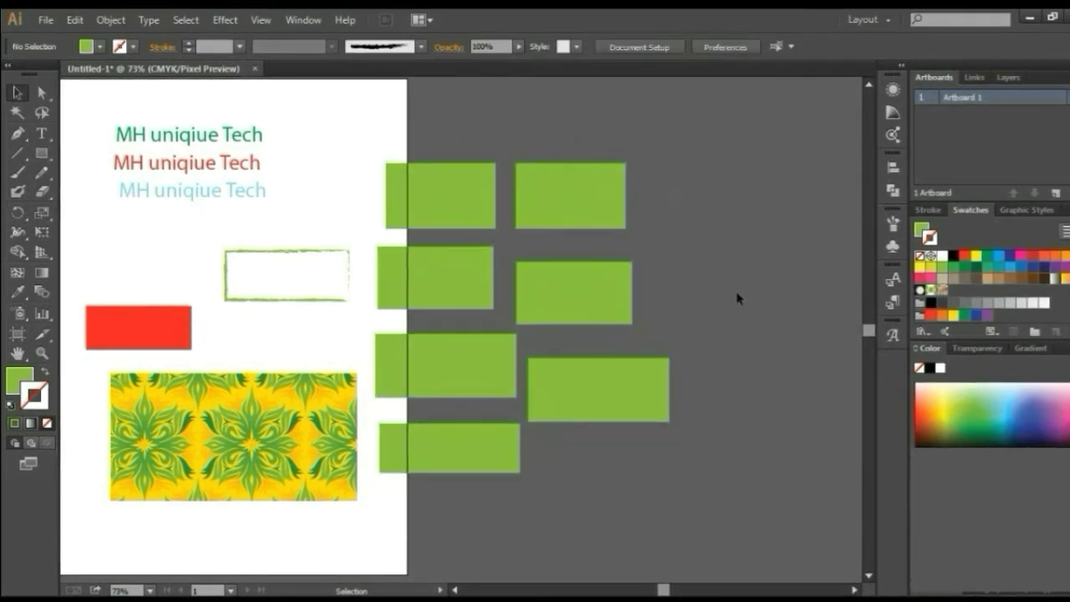
pyautogui.moveTo(566, 317)
pyautogui.mouseDown()
pyautogui.moveTo(699, 300)
pyautogui.moveTo(644, 318)
pyautogui.mouseUp()
pyautogui.hotkey('ctrl', 'z')
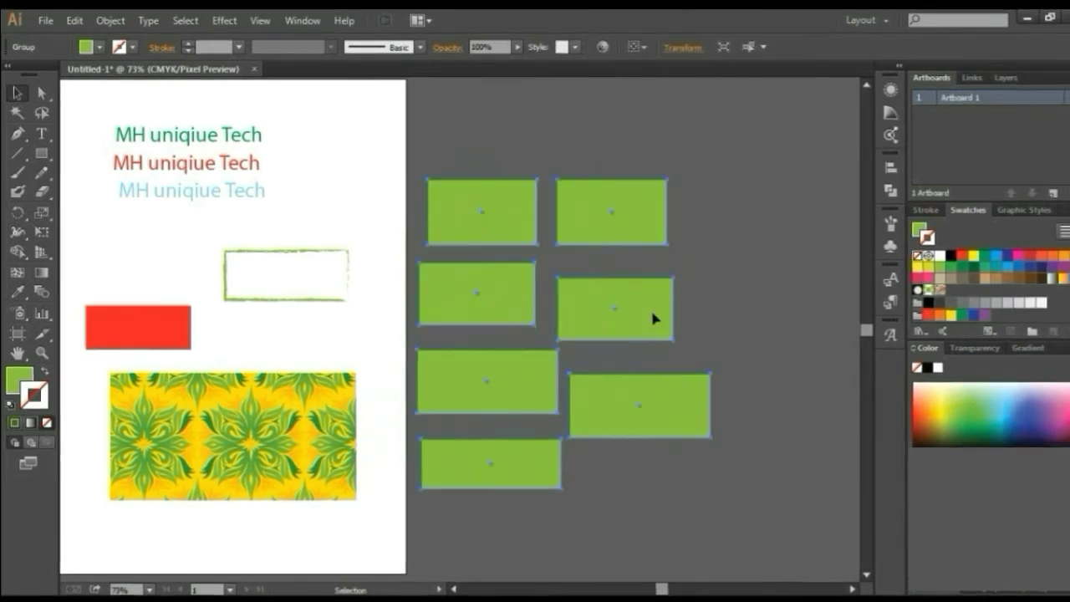
# - Ungroup, turn off Pixel Preview, regroup the rectangles and move the group right off the artboard
pyautogui.rightClick(653, 317)
pyautogui.click(683, 408)
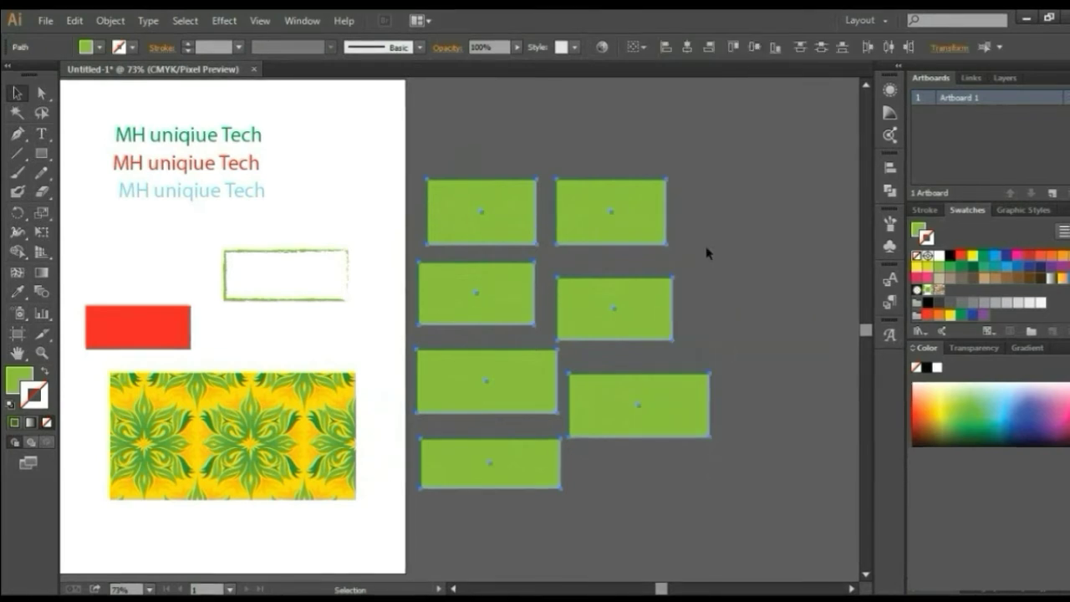
pyautogui.hotkey('ctrl', 'alt', 'y')
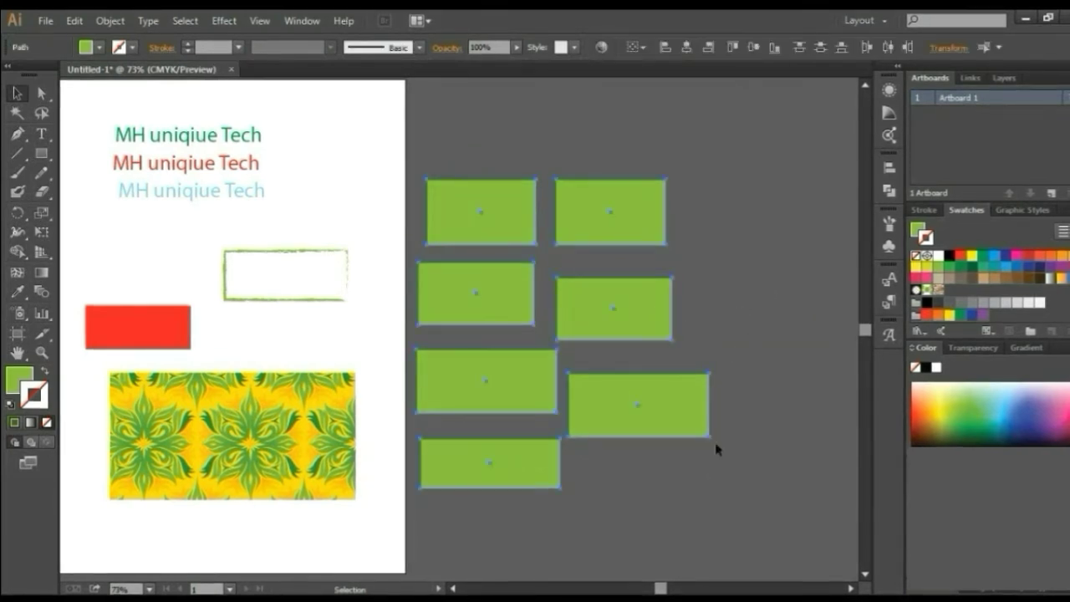
pyautogui.press('a')
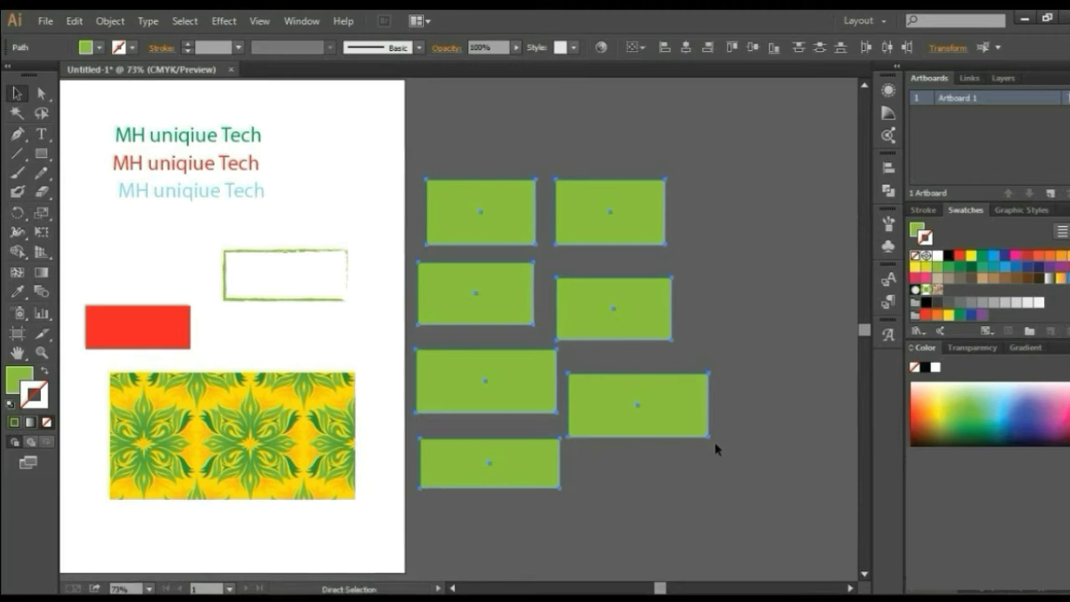
pyautogui.press('v')
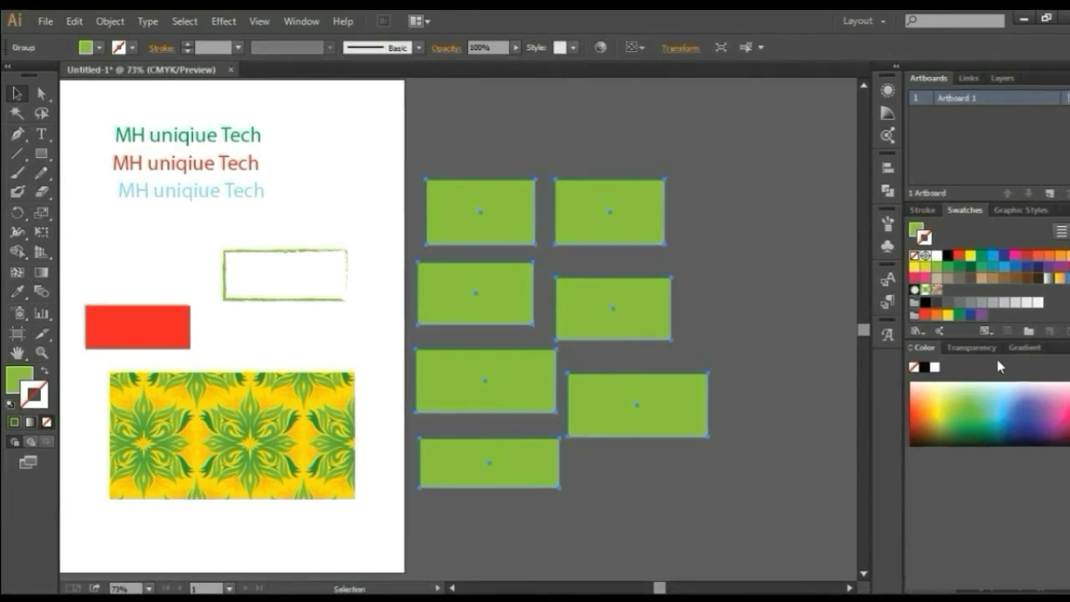
pyautogui.moveTo(612, 316)
pyautogui.mouseDown()
pyautogui.moveTo(732, 311)
pyautogui.moveTo(628, 317)
pyautogui.mouseUp()
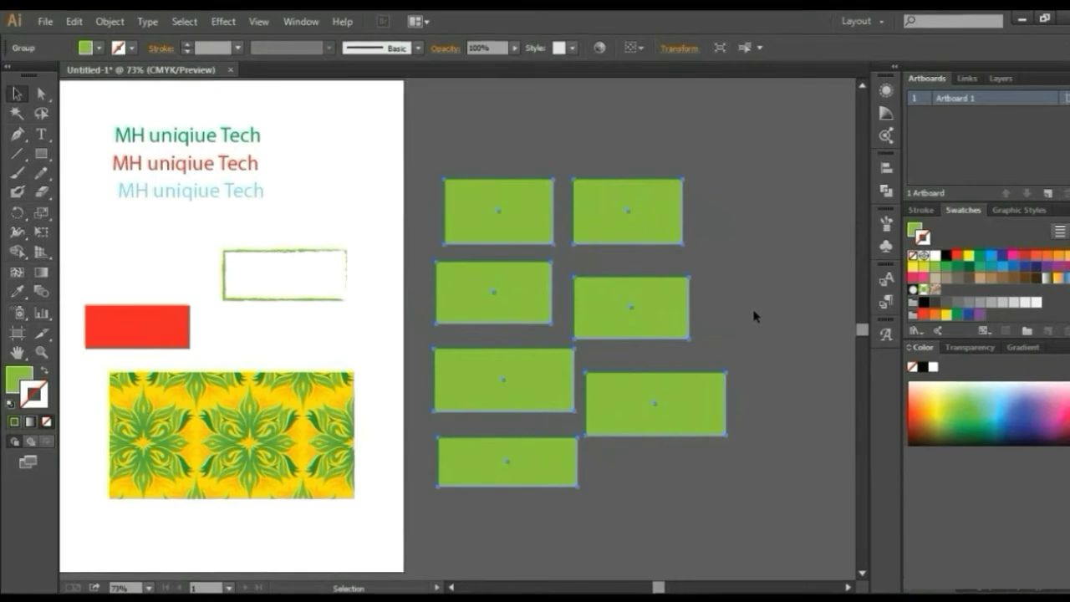
pyautogui.rightClick(645, 323)
pyautogui.click(781, 235)
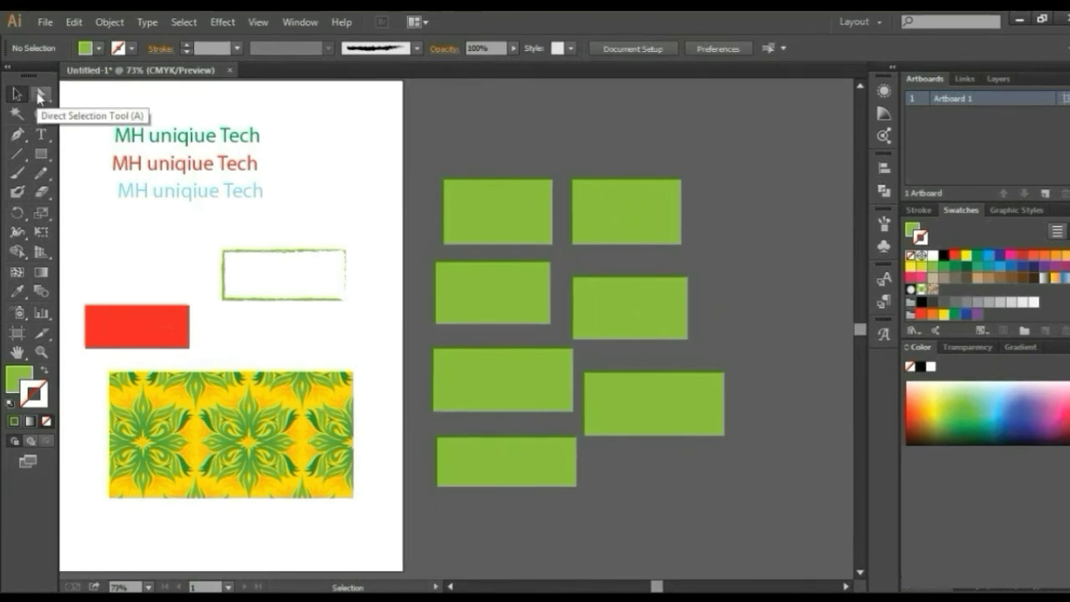
# - Select the rectangle group and move it up, then back down slightly
pyautogui.click(633, 294)
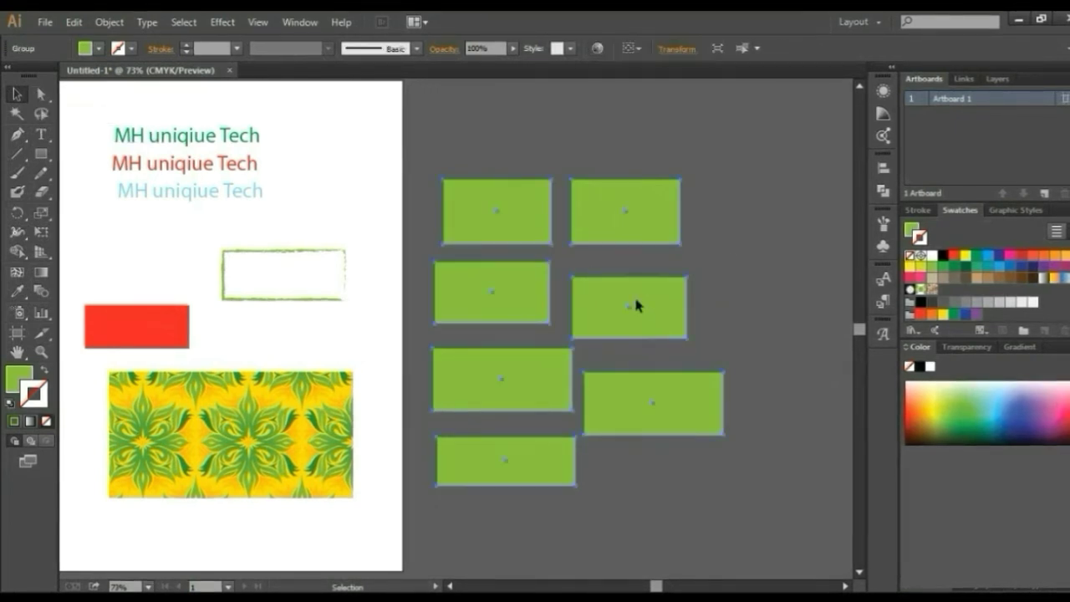
pyautogui.moveTo(527, 218); pyautogui.dragTo(531, 189)
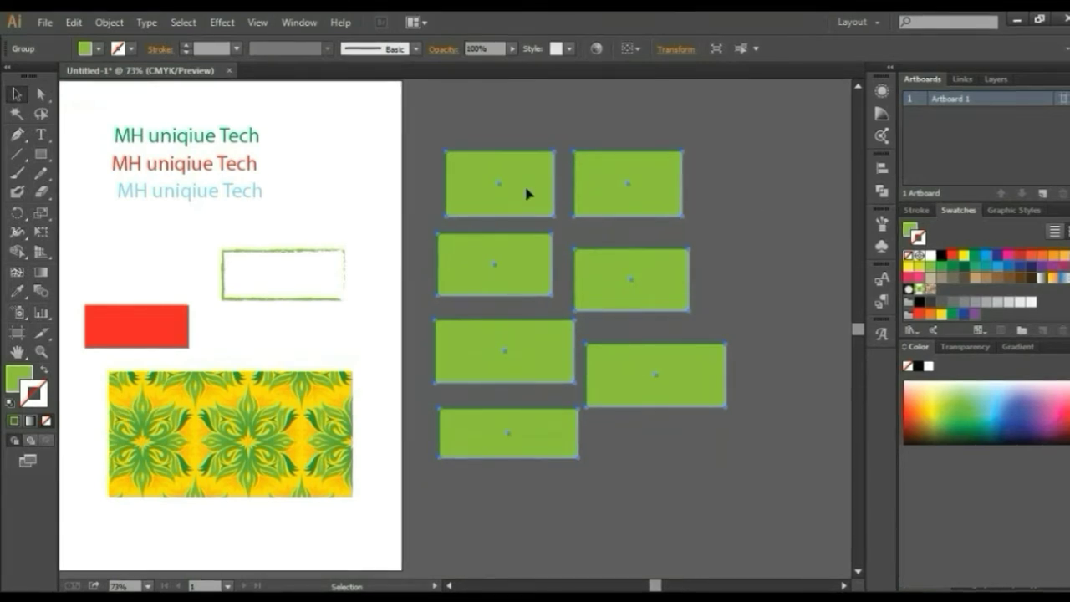
pyautogui.moveTo(527, 186)
pyautogui.mouseDown()
pyautogui.moveTo(521, 213)
pyautogui.moveTo(494, 211)
pyautogui.moveTo(533, 231)
pyautogui.mouseUp()
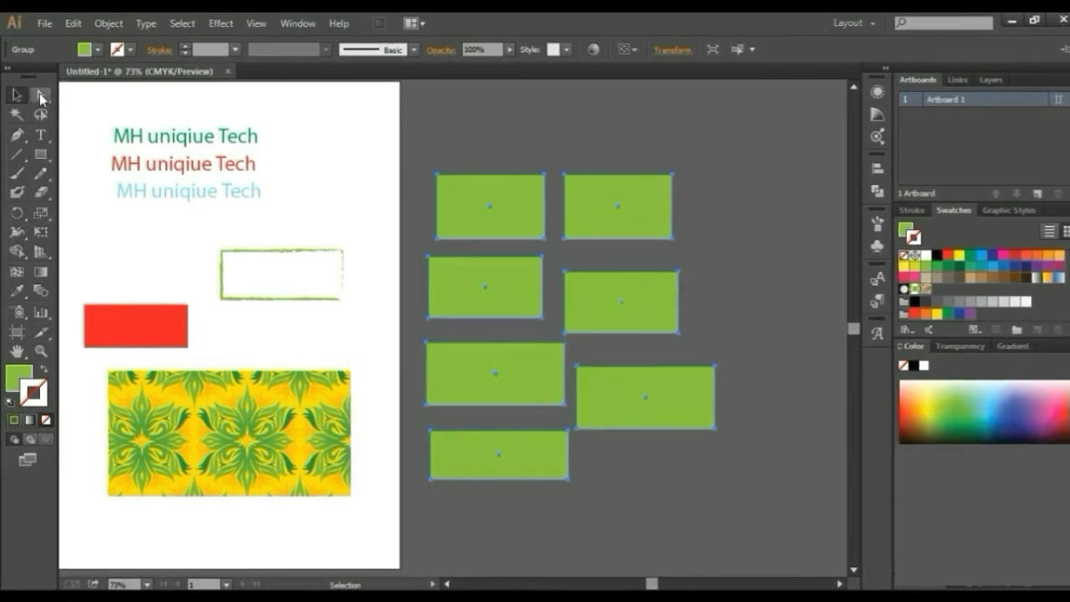
# - Reselect the rectangle group and drag it to a slightly lower spot on the pasteboard
pyautogui.click(40, 95)
pyautogui.click(555, 289)
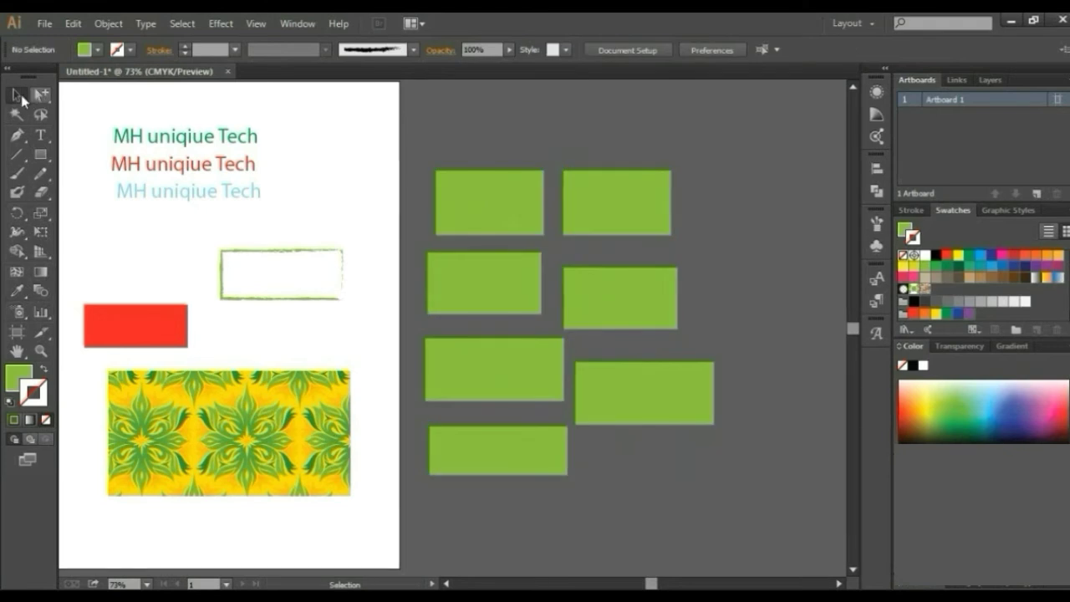
pyautogui.click(16, 94)
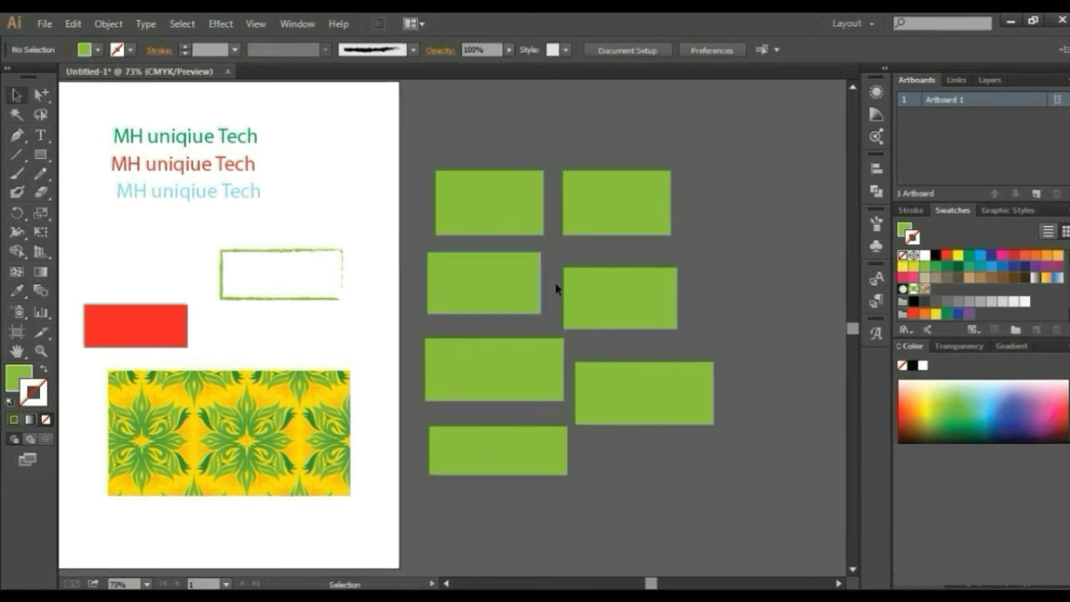
pyautogui.click(486, 195)
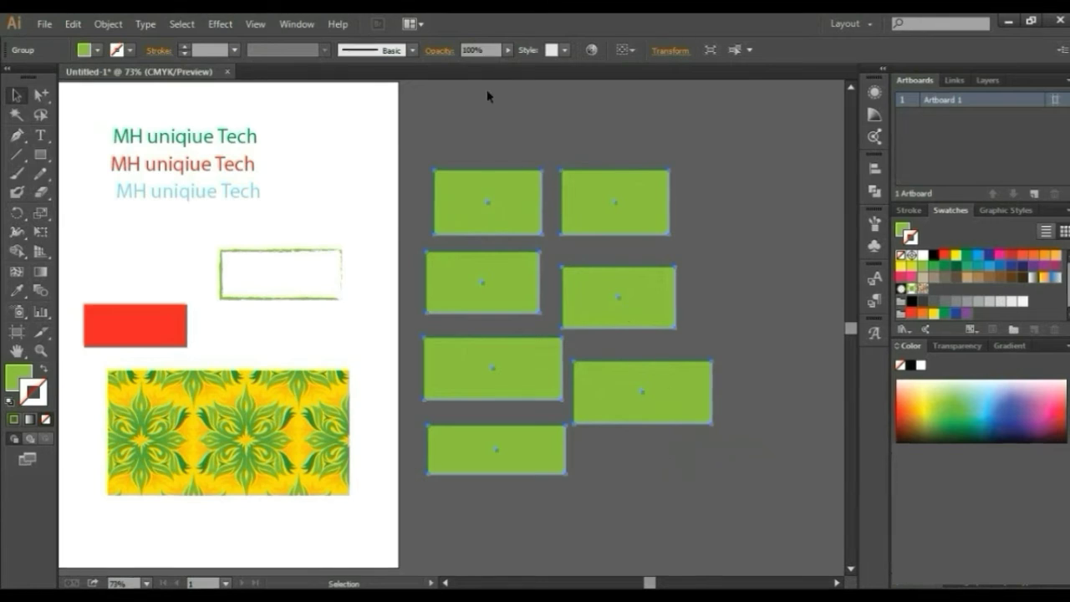
pyautogui.click(490, 97)
pyautogui.click(484, 207)
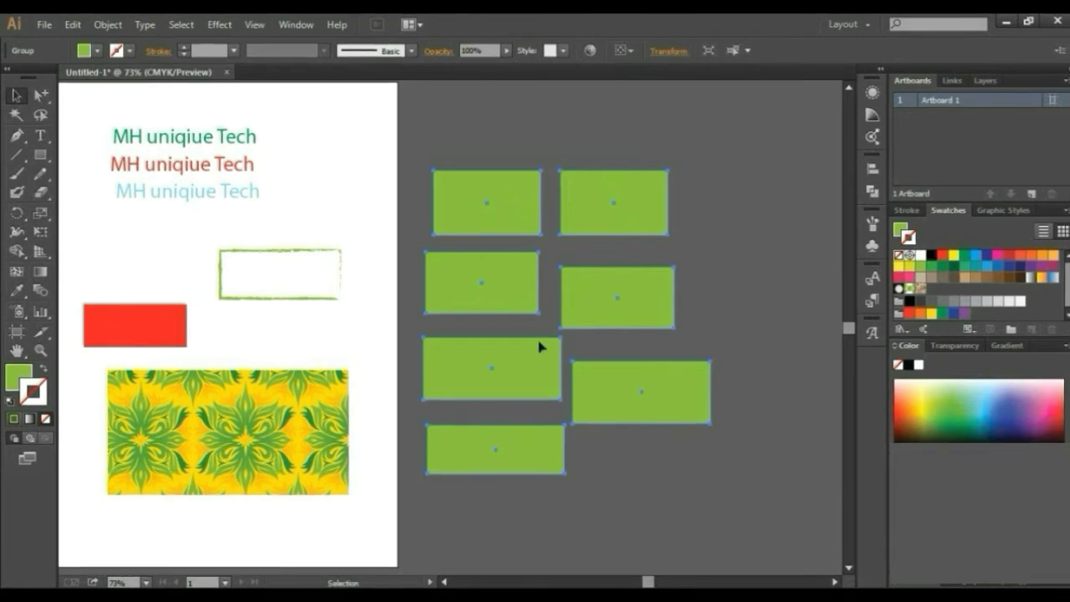
pyautogui.moveTo(513, 199)
pyautogui.mouseDown()
pyautogui.moveTo(518, 163)
pyautogui.moveTo(547, 239)
pyautogui.mouseUp()
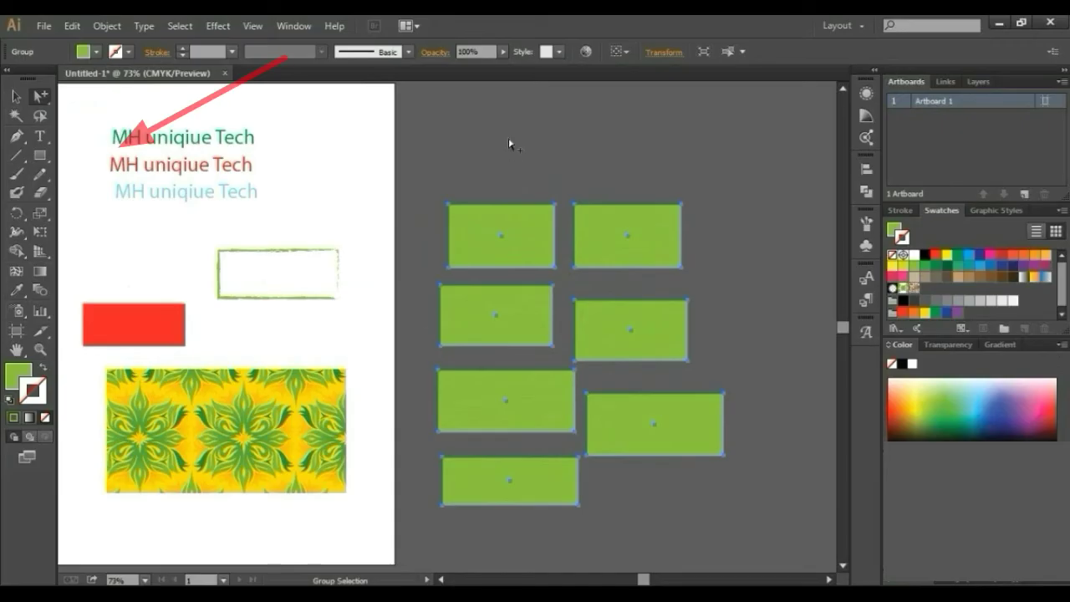
# - Move the lower-right rectangle onto the artboard and the third-row left rectangle into the gap
pyautogui.click(510, 143)
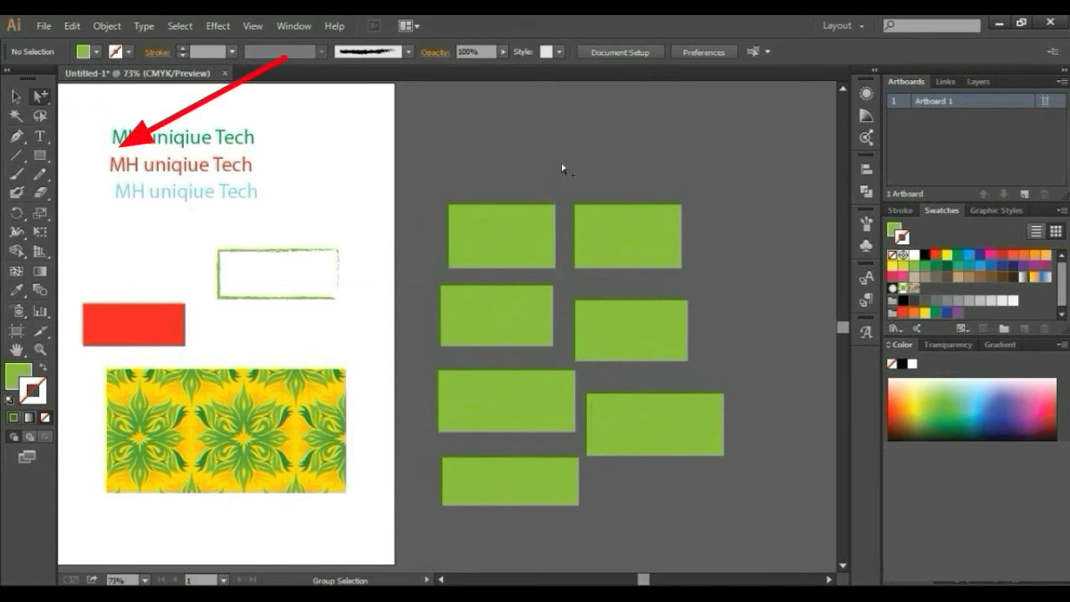
pyautogui.click(697, 435)
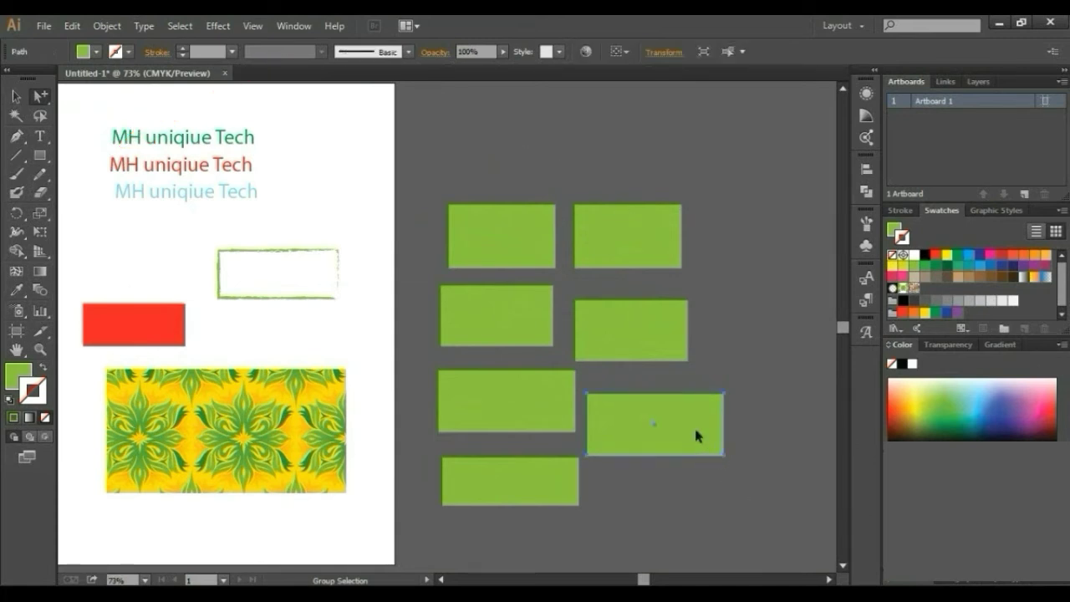
pyautogui.moveTo(697, 434)
pyautogui.mouseDown()
pyautogui.moveTo(549, 111)
pyautogui.moveTo(211, 229)
pyautogui.moveTo(343, 503)
pyautogui.mouseUp()
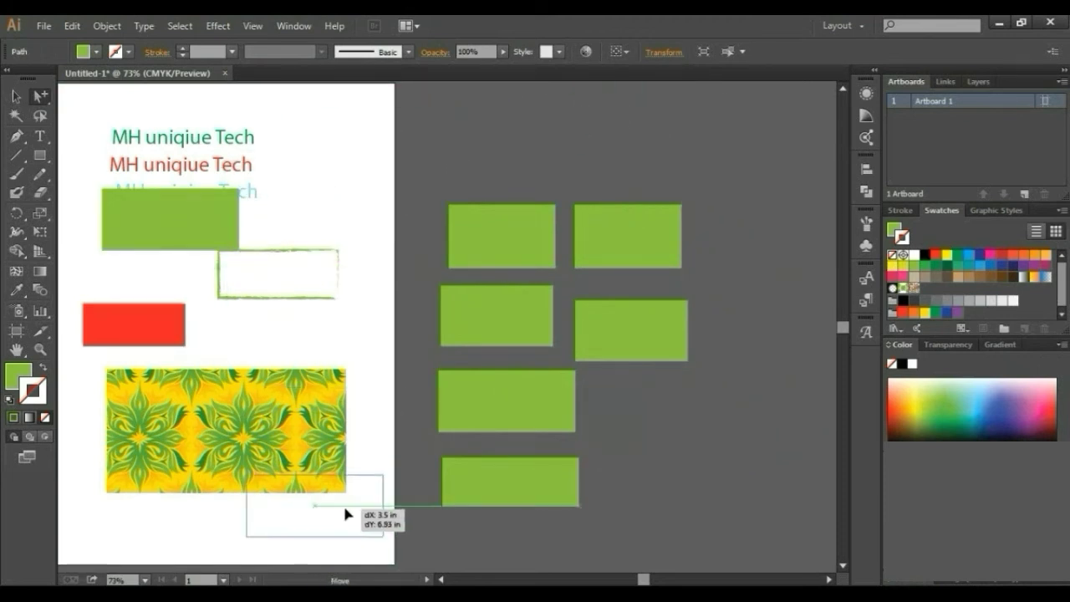
pyautogui.click(481, 397)
pyautogui.moveTo(556, 401); pyautogui.dragTo(696, 418)
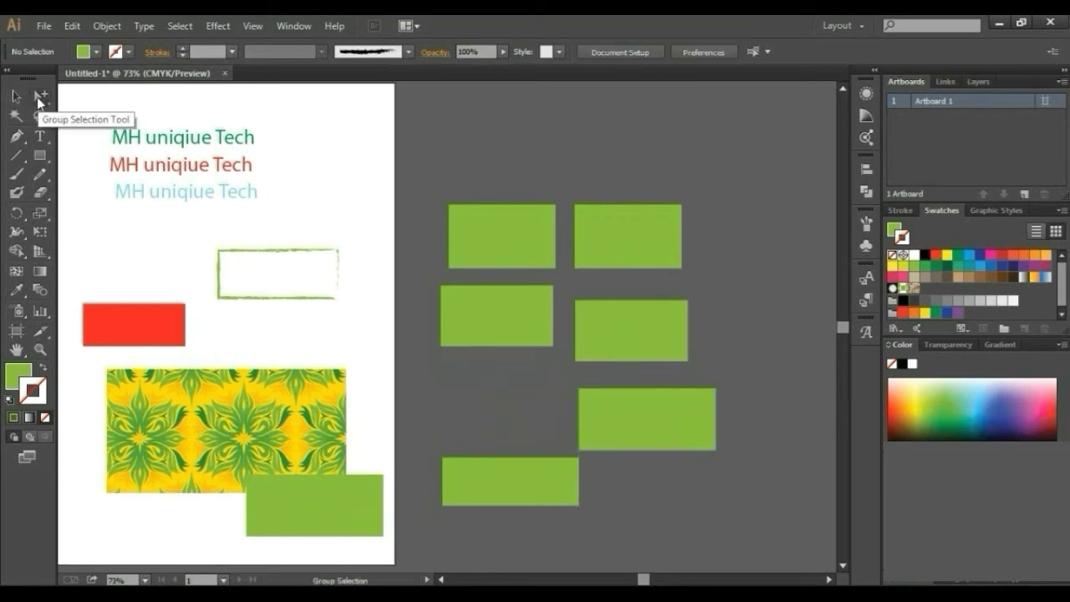
# - Reposition the third-row and bottom rectangles individually and bring the stray one back beside the others
pyautogui.moveTo(38, 102); pyautogui.dragTo(101, 94)
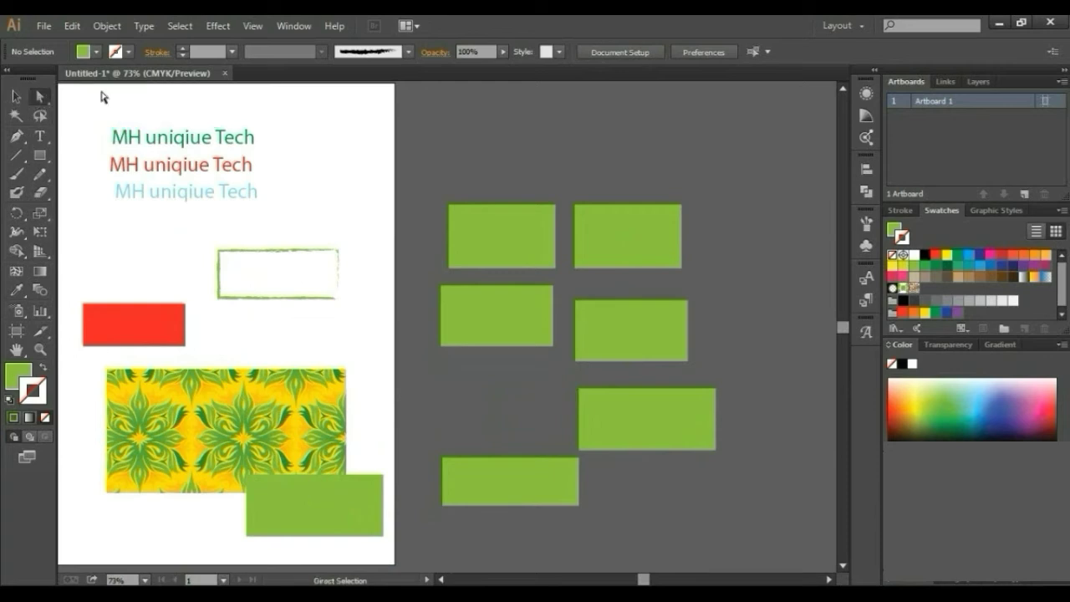
pyautogui.click(652, 424)
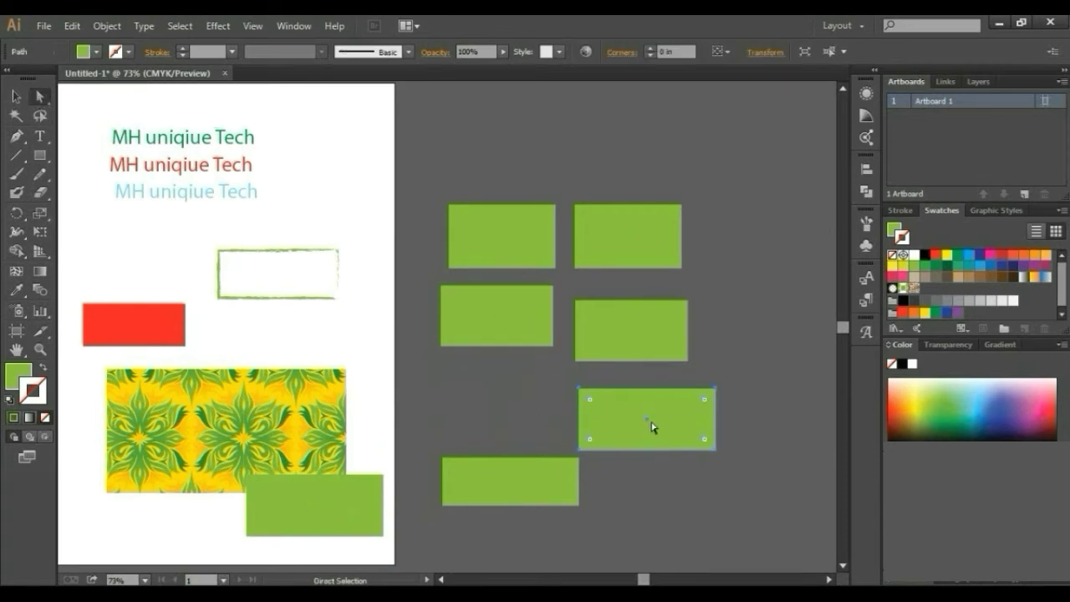
pyautogui.moveTo(674, 422); pyautogui.dragTo(742, 404)
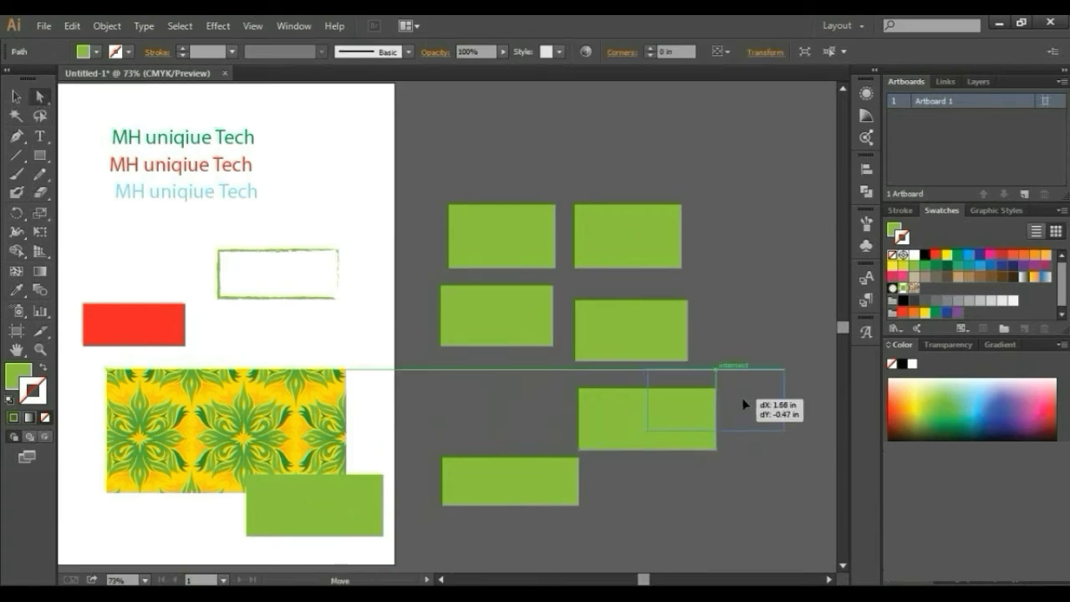
pyautogui.click(527, 482)
pyautogui.moveTo(527, 483); pyautogui.dragTo(512, 433)
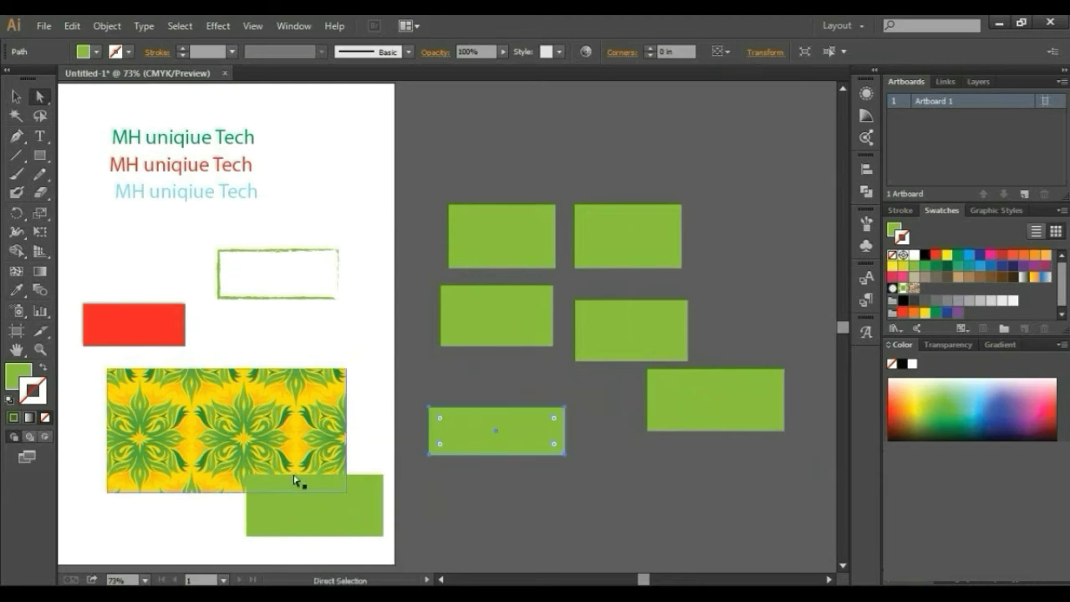
pyautogui.moveTo(358, 513); pyautogui.dragTo(725, 490)
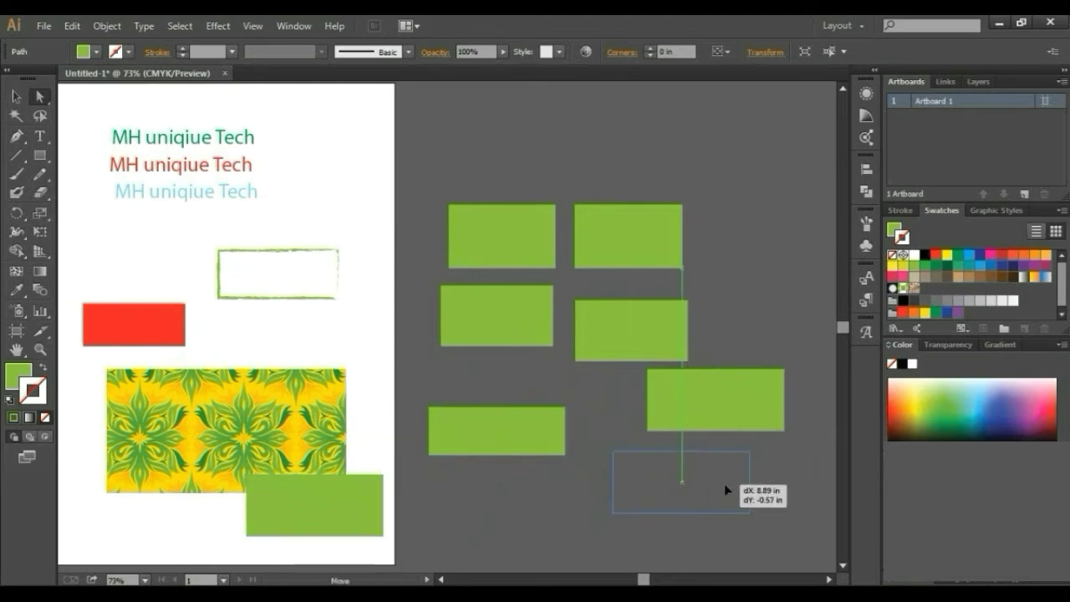
# - Select the whole rectangle group and move it up and right
pyautogui.click(14, 94)
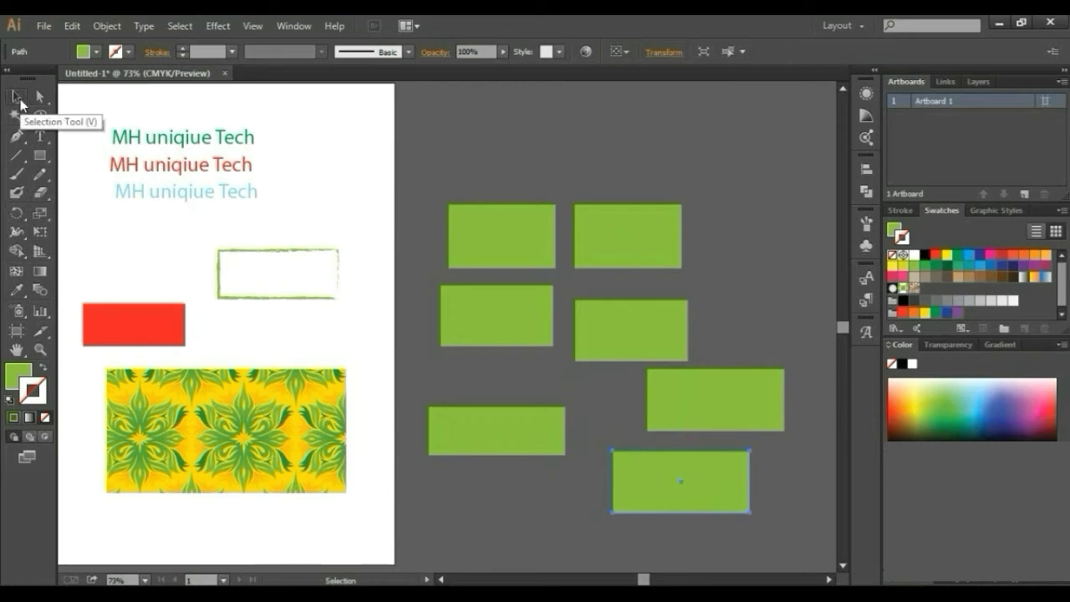
pyautogui.click(615, 332)
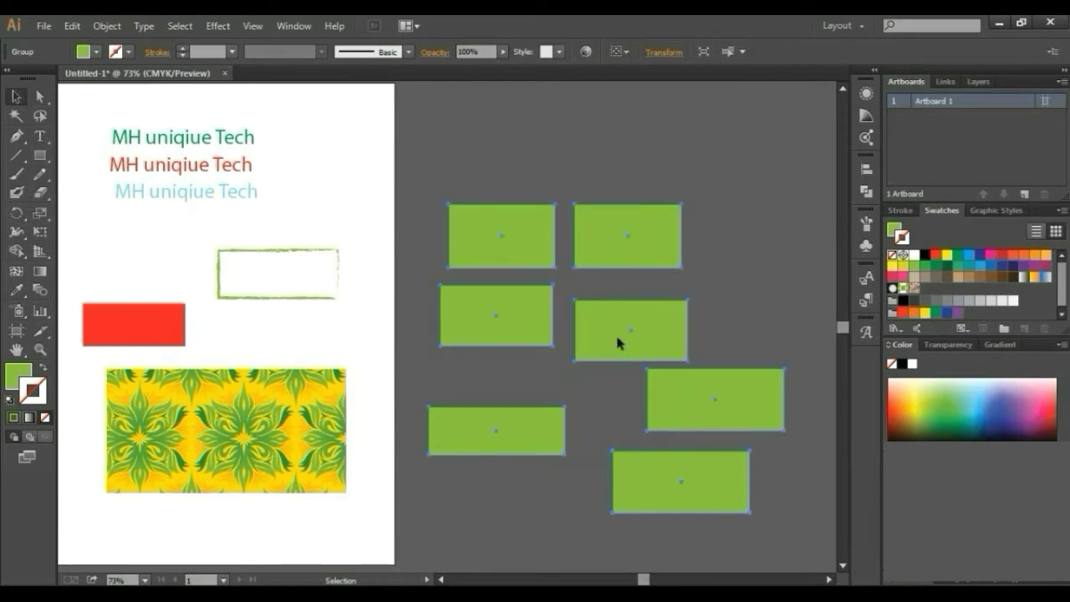
pyautogui.moveTo(593, 239)
pyautogui.mouseDown()
pyautogui.moveTo(665, 201)
pyautogui.moveTo(603, 183)
pyautogui.mouseUp()
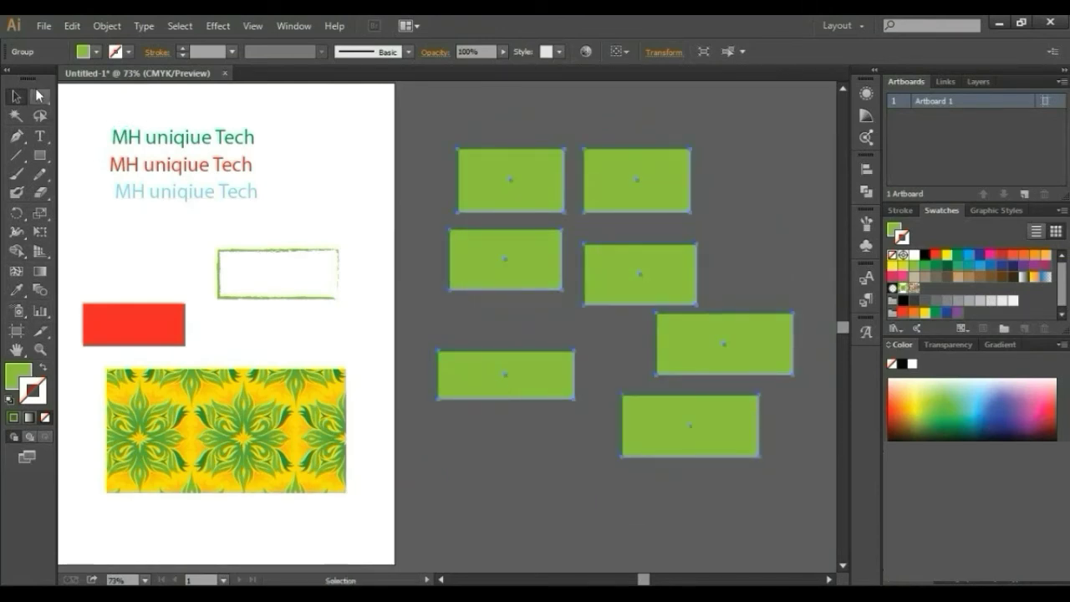
# - Select various green rectangles in the group, switching between Direct, Group and whole-object selection
pyautogui.click(41, 96)
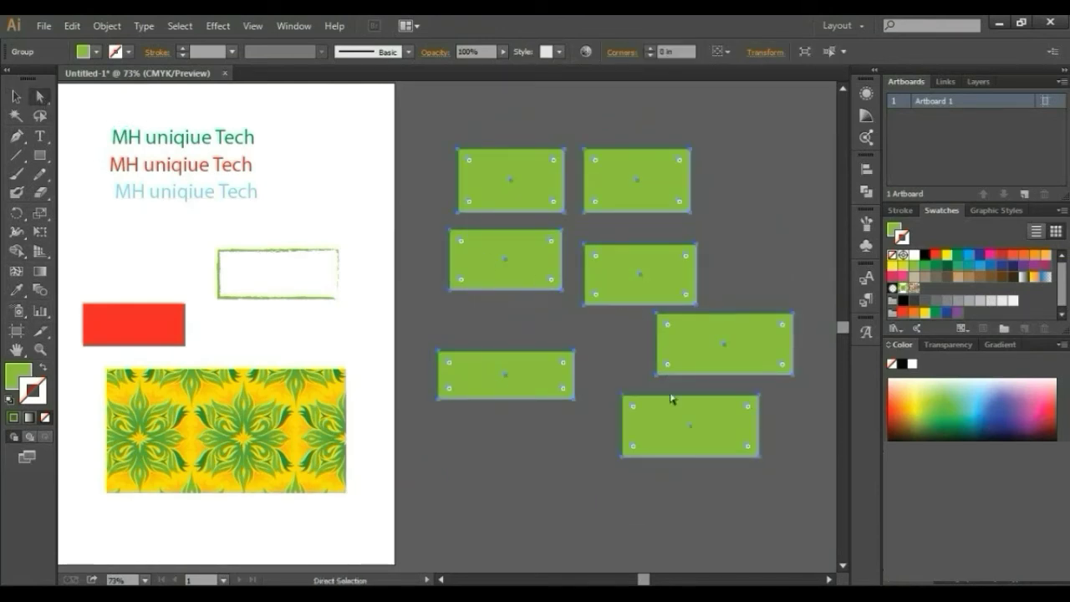
pyautogui.click(681, 479)
pyautogui.click(659, 448)
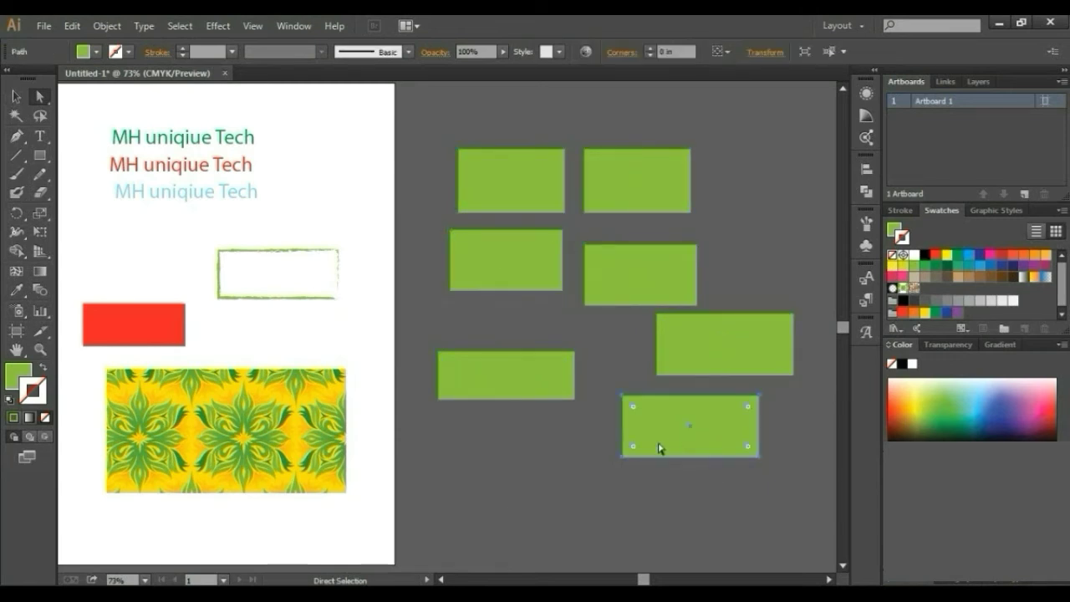
pyautogui.click(565, 448)
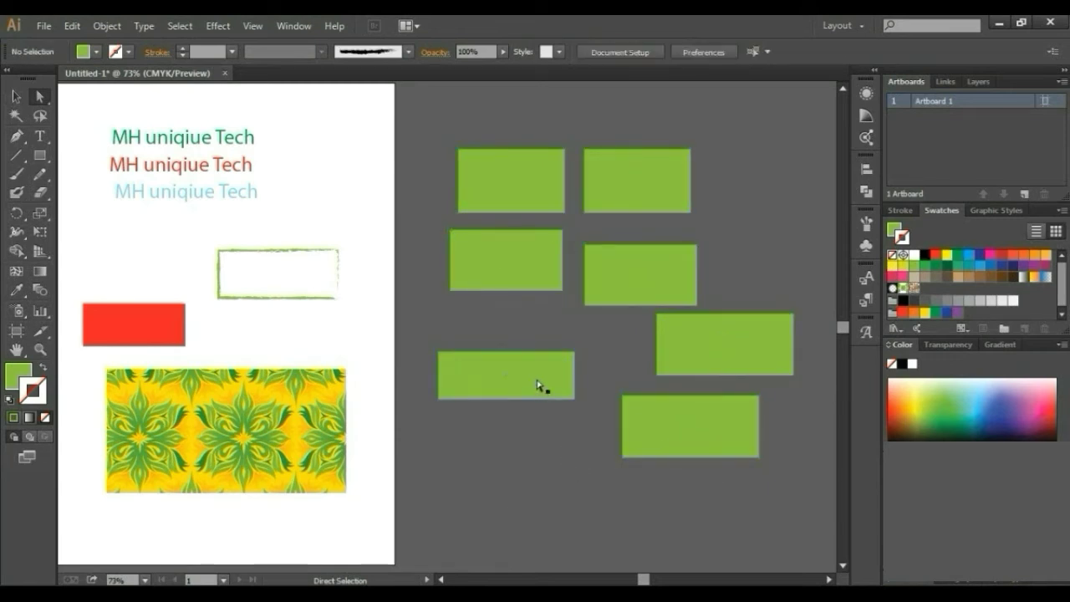
pyautogui.click(504, 275)
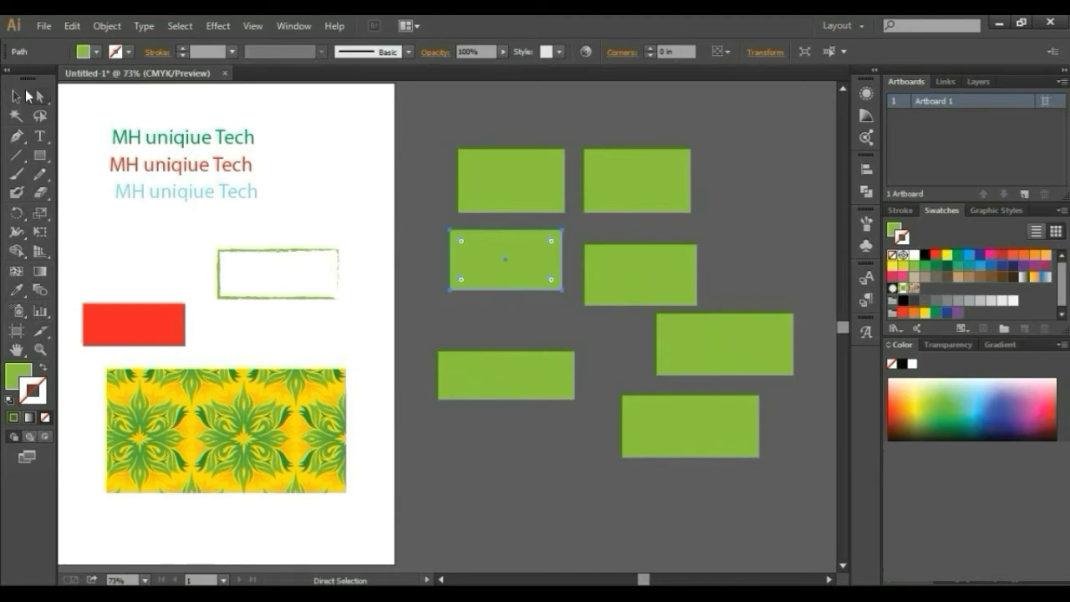
pyautogui.click(40, 97)
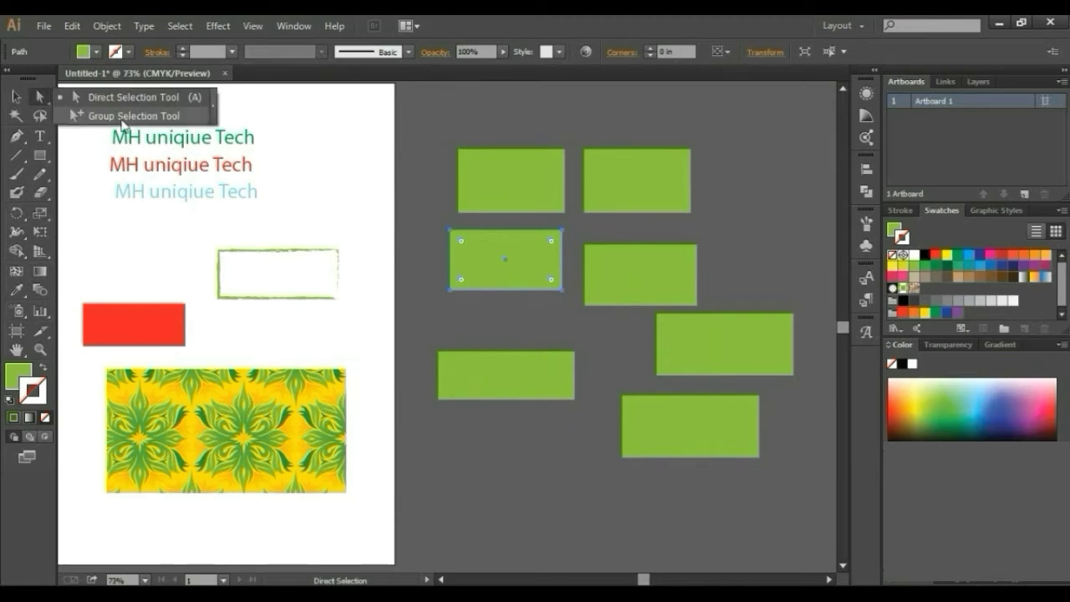
pyautogui.click(591, 342)
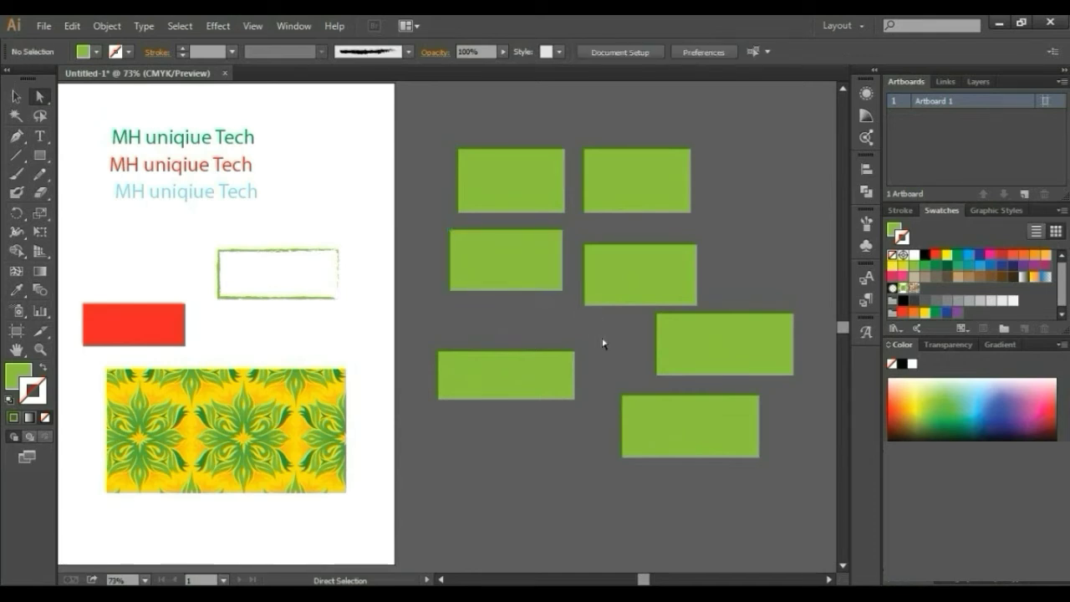
pyautogui.click(654, 285)
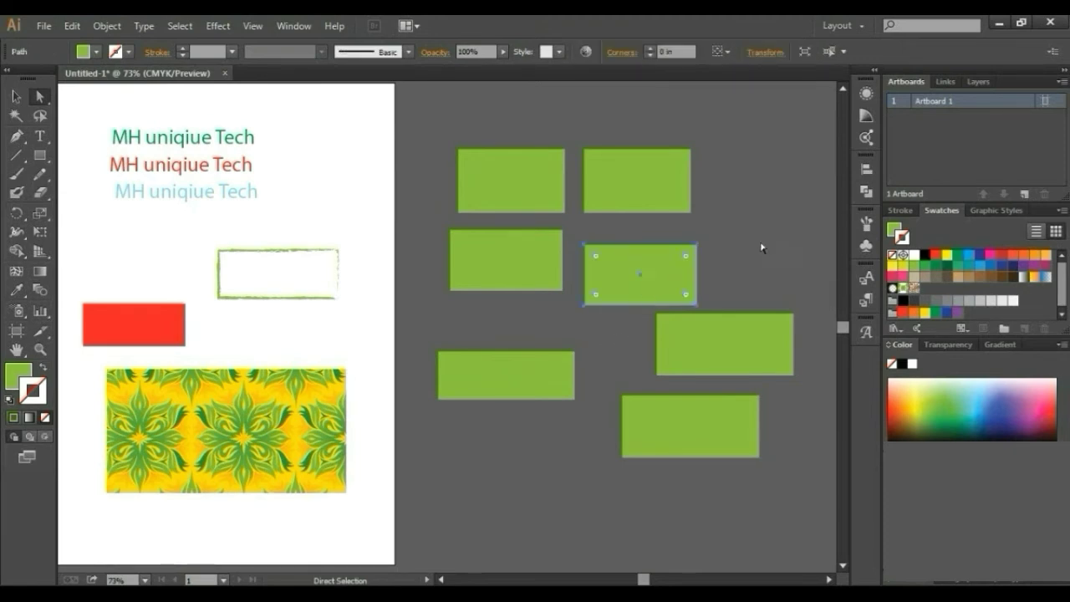
pyautogui.click(766, 238)
pyautogui.click(20, 99)
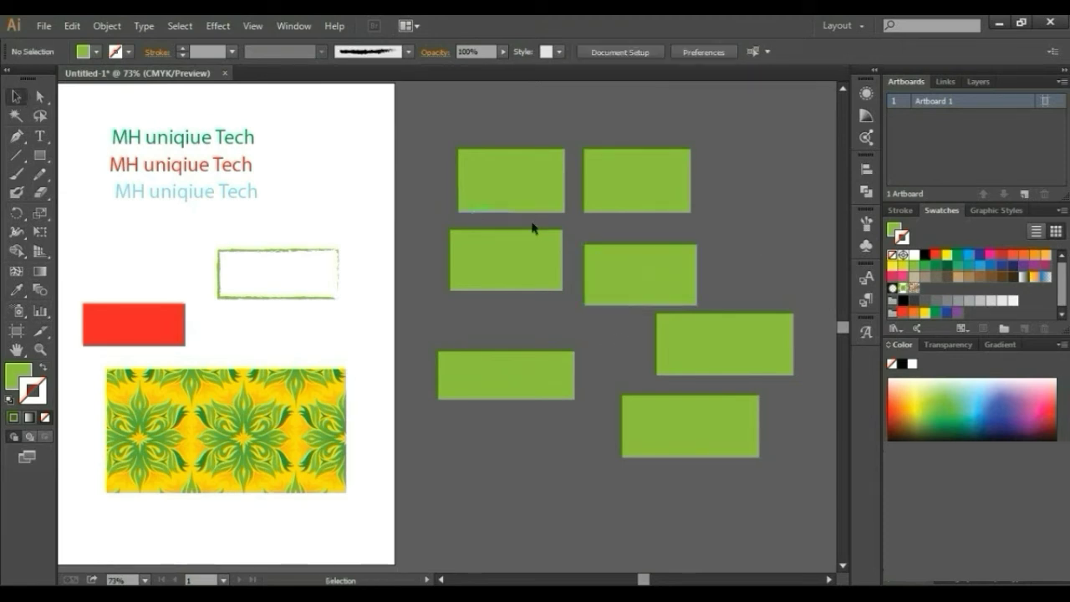
pyautogui.click(547, 185)
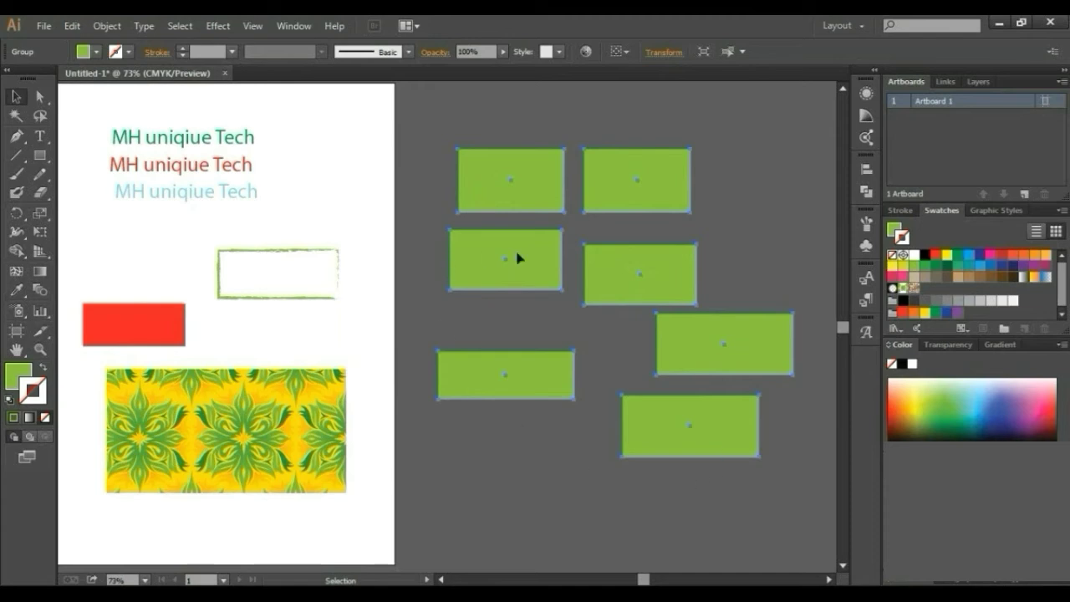
# - Nudge the second-row right green rectangle slightly right, then select the foliage rectangle
pyautogui.click(39, 97)
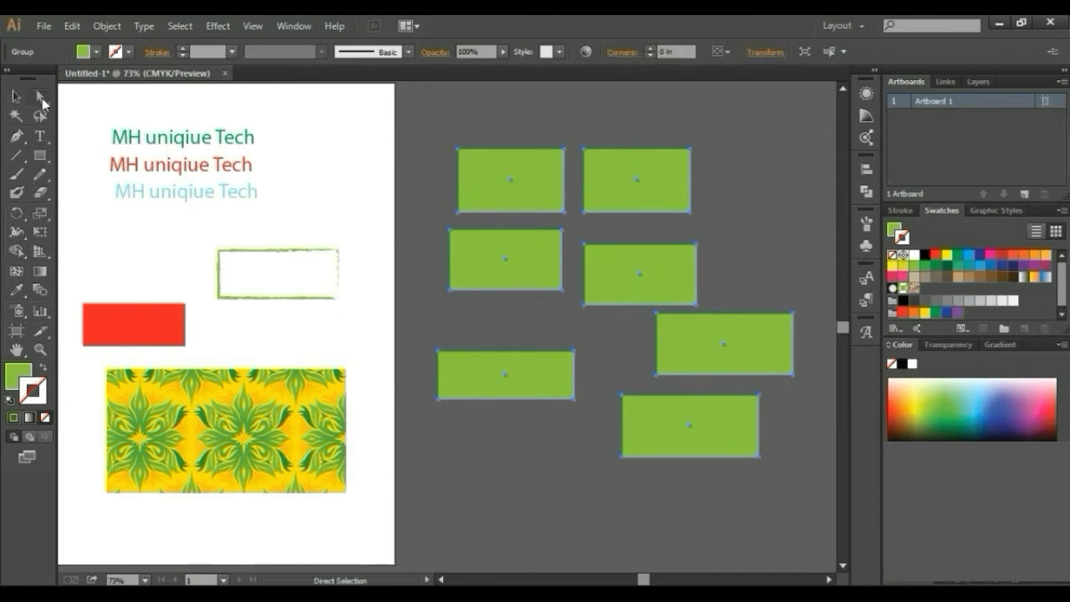
pyautogui.click(618, 340)
pyautogui.click(639, 276)
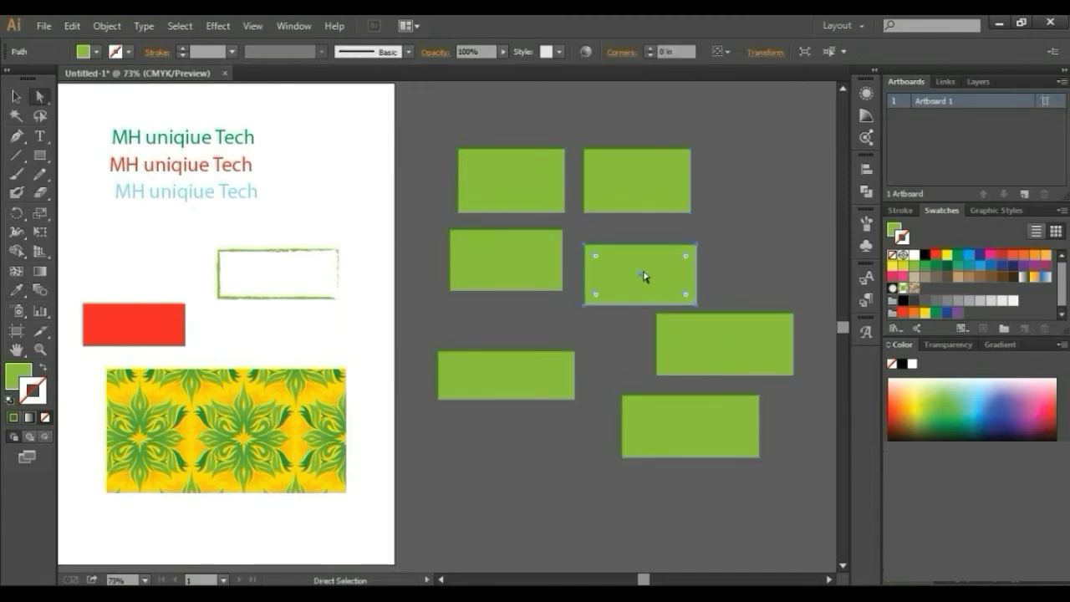
pyautogui.moveTo(642, 277)
pyautogui.mouseDown()
pyautogui.moveTo(710, 270)
pyautogui.moveTo(657, 269)
pyautogui.mouseUp()
pyautogui.click(452, 427)
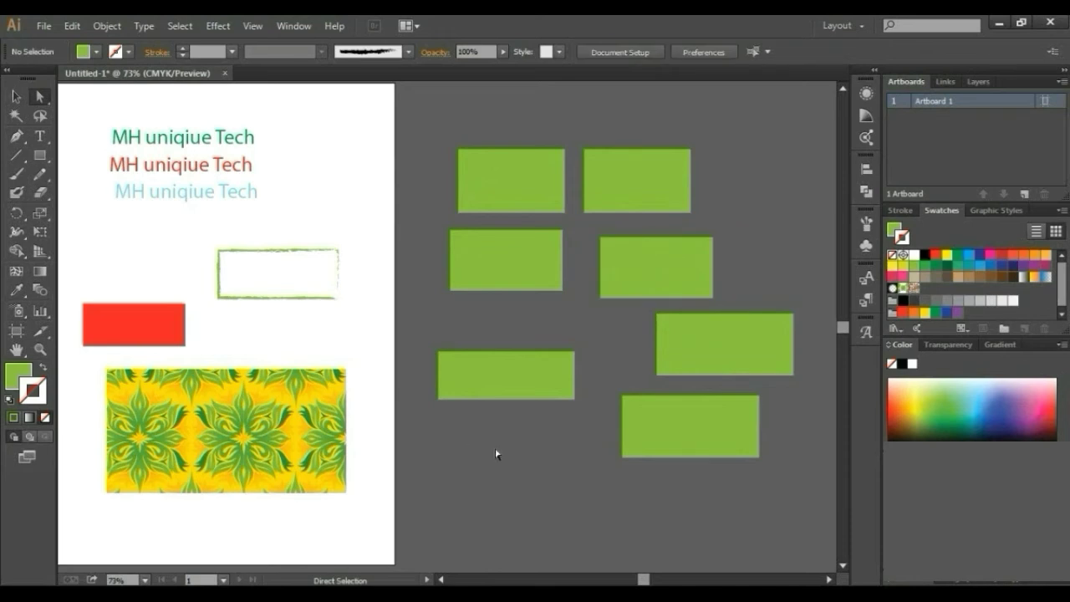
pyautogui.click(276, 424)
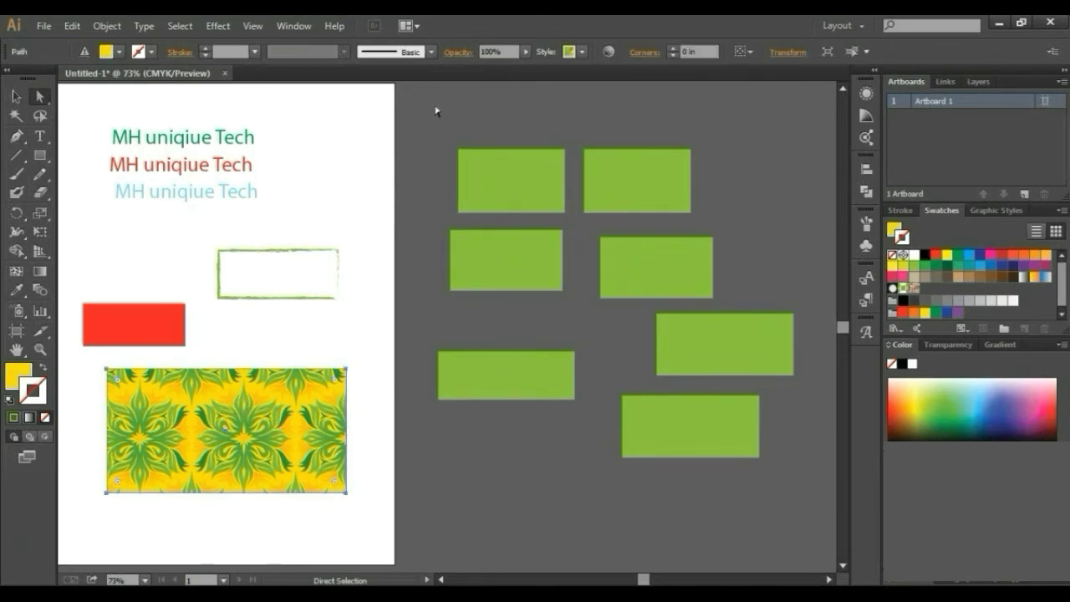
# - Delete all the green rectangles beside the artboard, including leftover stray segments
pyautogui.moveTo(435, 112); pyautogui.dragTo(734, 516)
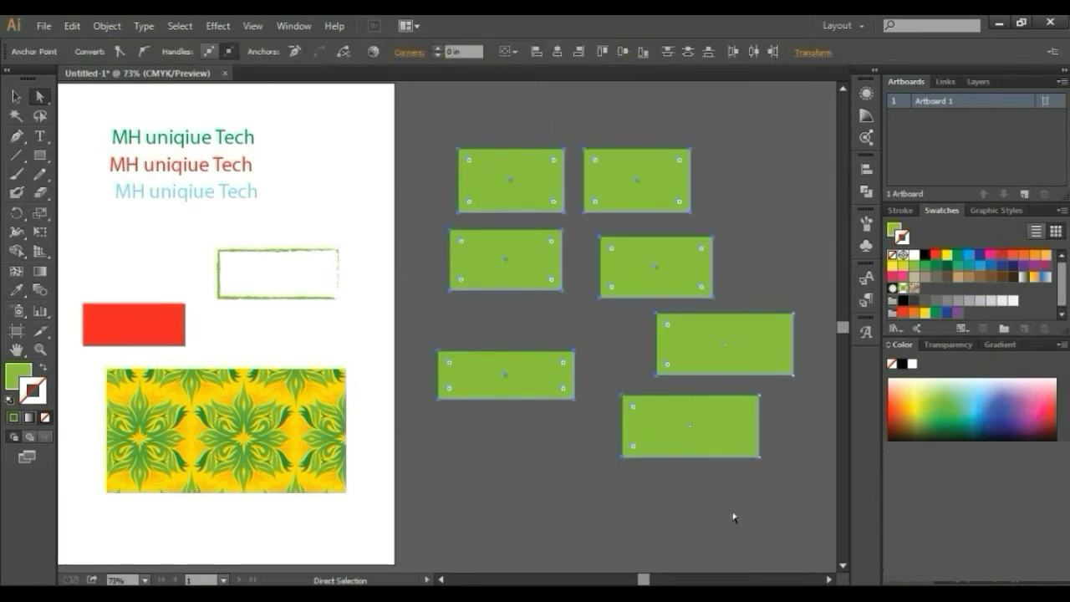
pyautogui.press('Delete')
pyautogui.click(699, 316)
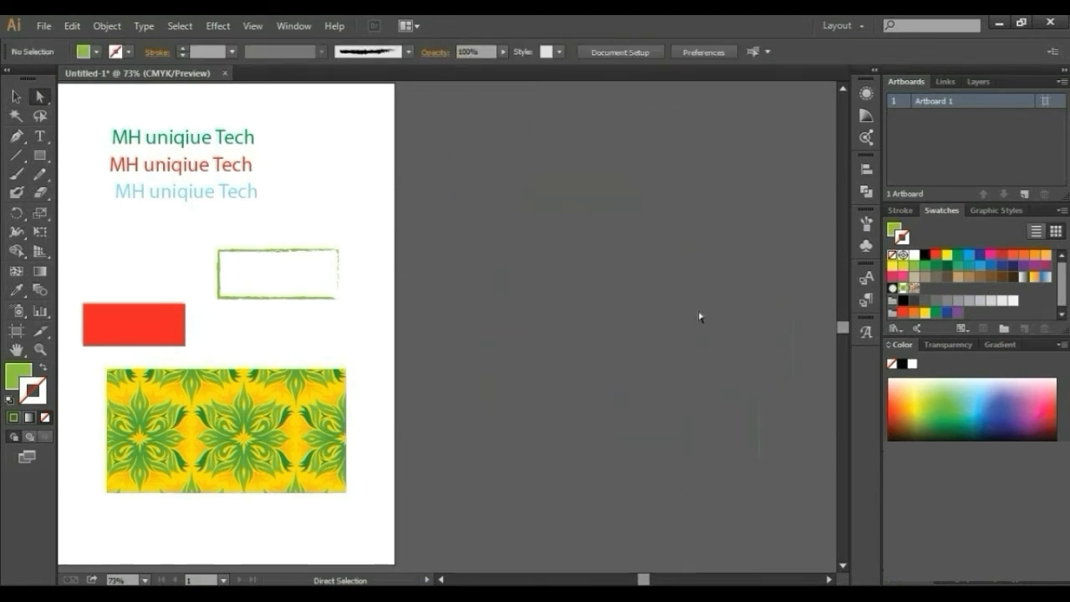
pyautogui.moveTo(790, 504); pyautogui.dragTo(808, 499)
pyautogui.press('Delete')
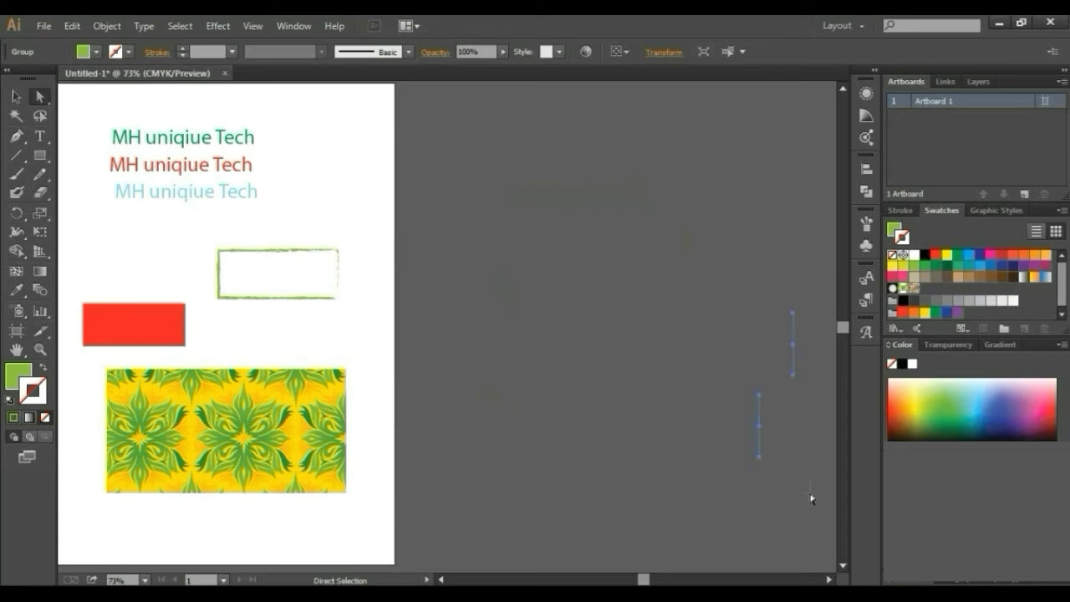
pyautogui.press('Delete')
# - Select the pattern rectangle and centre the artboard at 100% zoom, with the style list showing
pyautogui.click(245, 409)
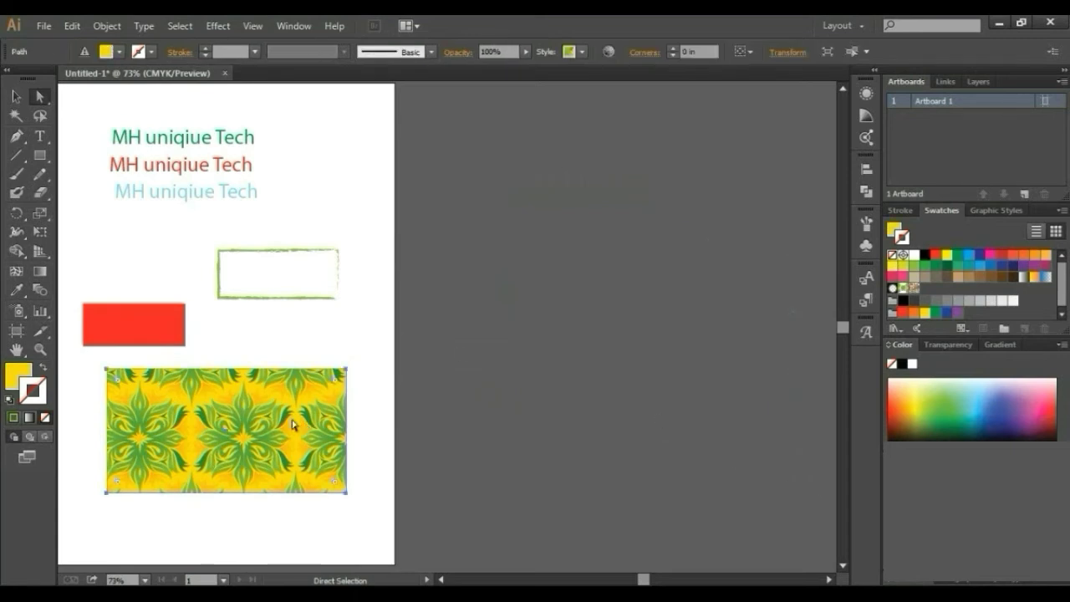
pyautogui.moveTo(382, 359); pyautogui.dragTo(613, 340)
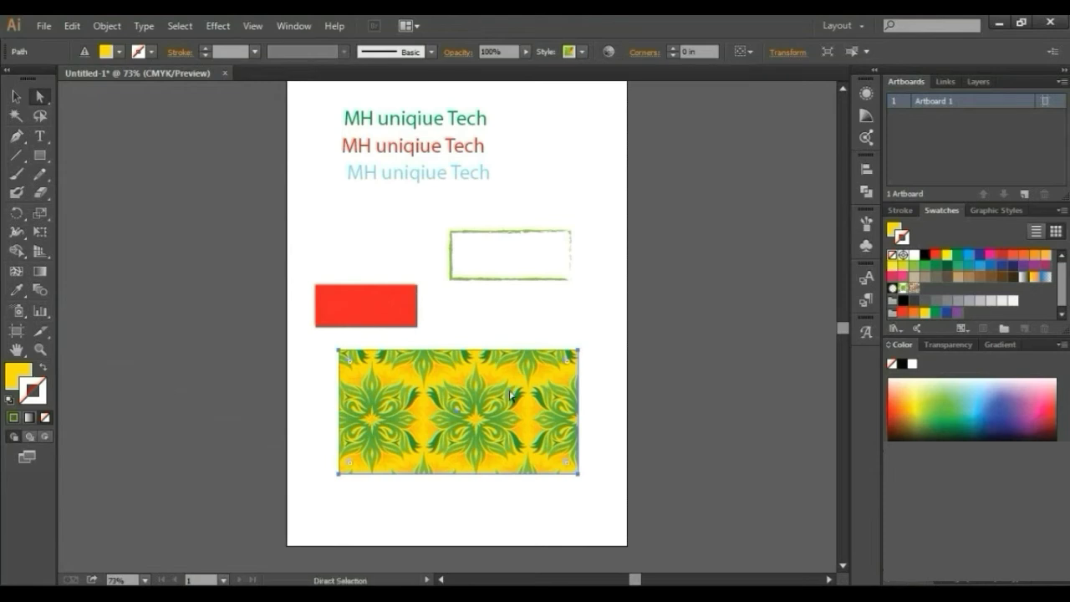
pyautogui.press('ctrl')
pyautogui.click(511, 395)
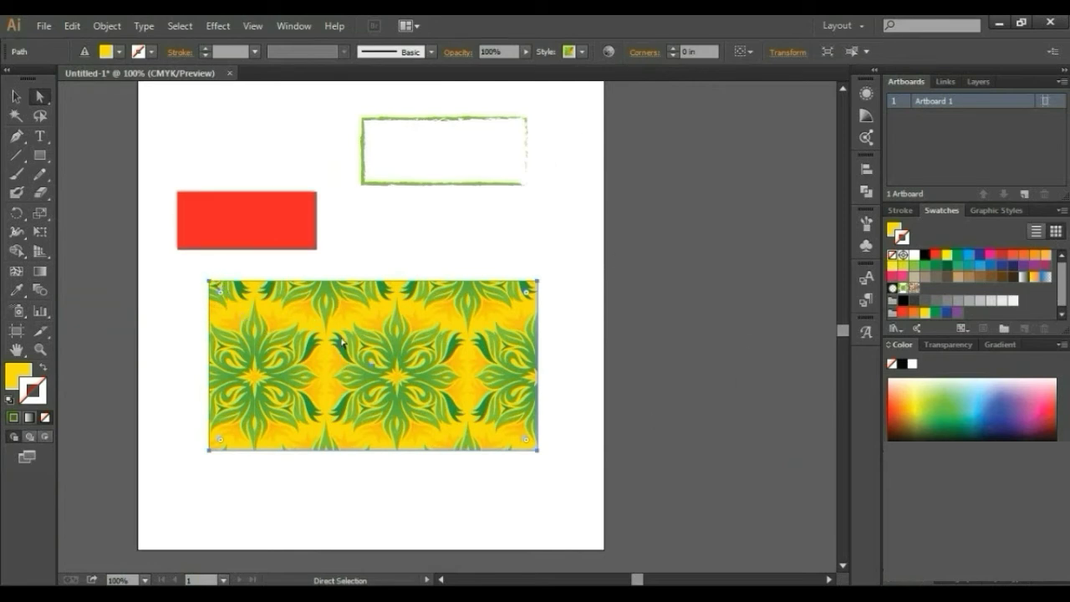
pyautogui.click(582, 52)
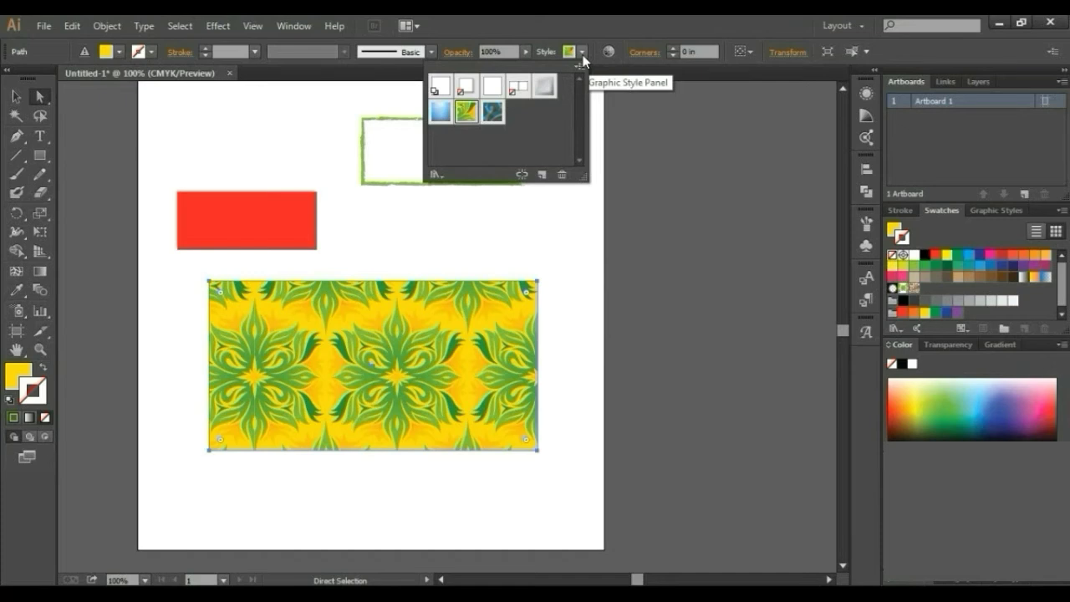
# - Try the blue swirl style on the pattern rectangle, then keep Foliage_GS
pyautogui.click(491, 113)
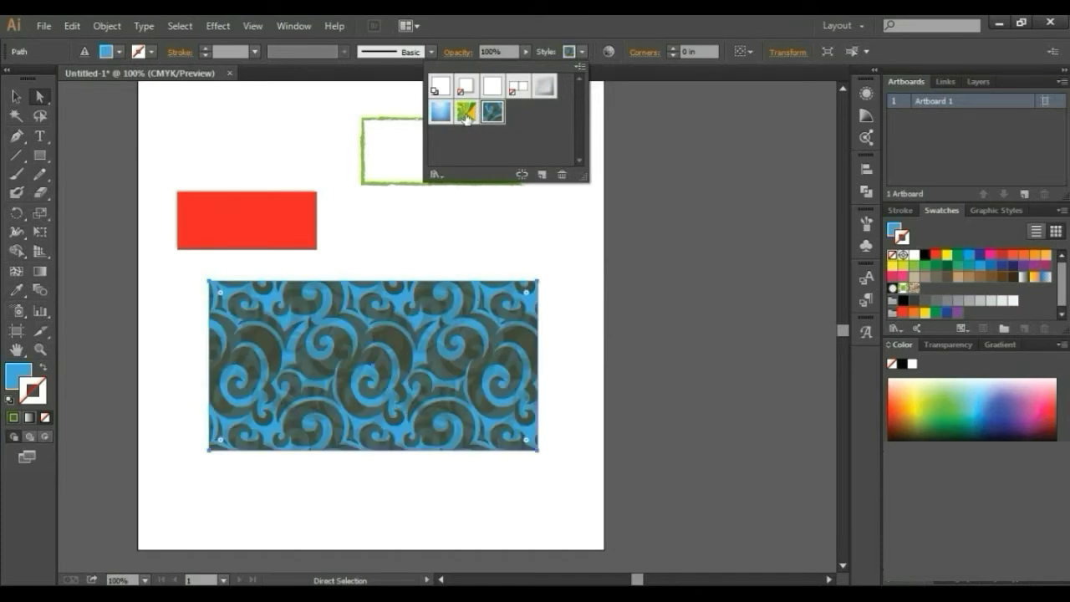
pyautogui.click(467, 117)
pyautogui.click(479, 316)
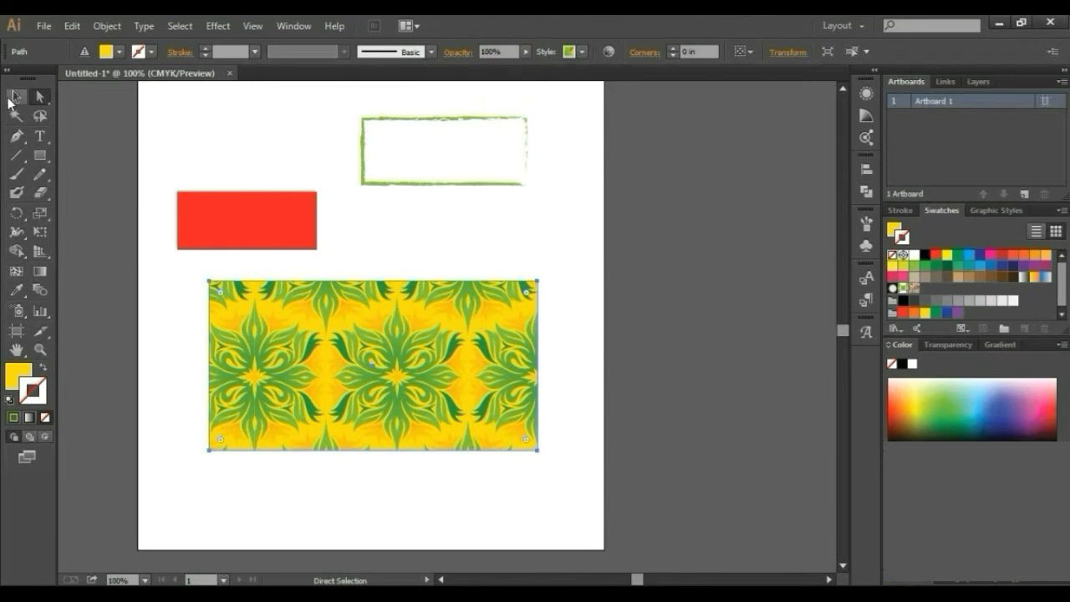
# - Nudge the pattern rectangle slightly up-left, undo a stray move, and reselect it
pyautogui.click(39, 96)
pyautogui.moveTo(177, 264); pyautogui.dragTo(195, 279)
pyautogui.click(215, 298)
pyautogui.hotkey('ctrl', 'z')
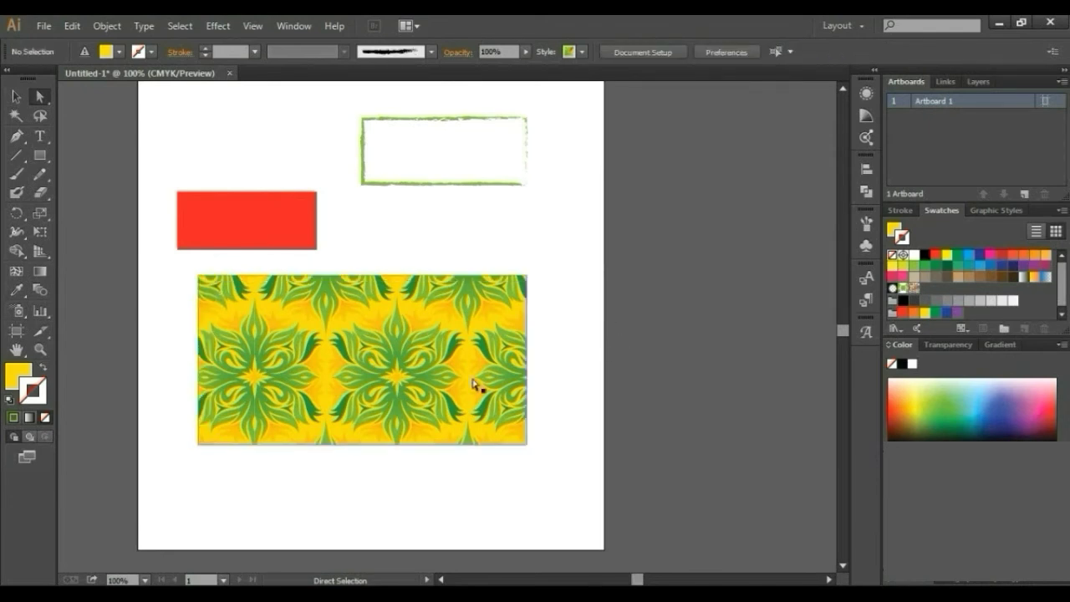
pyautogui.click(422, 390)
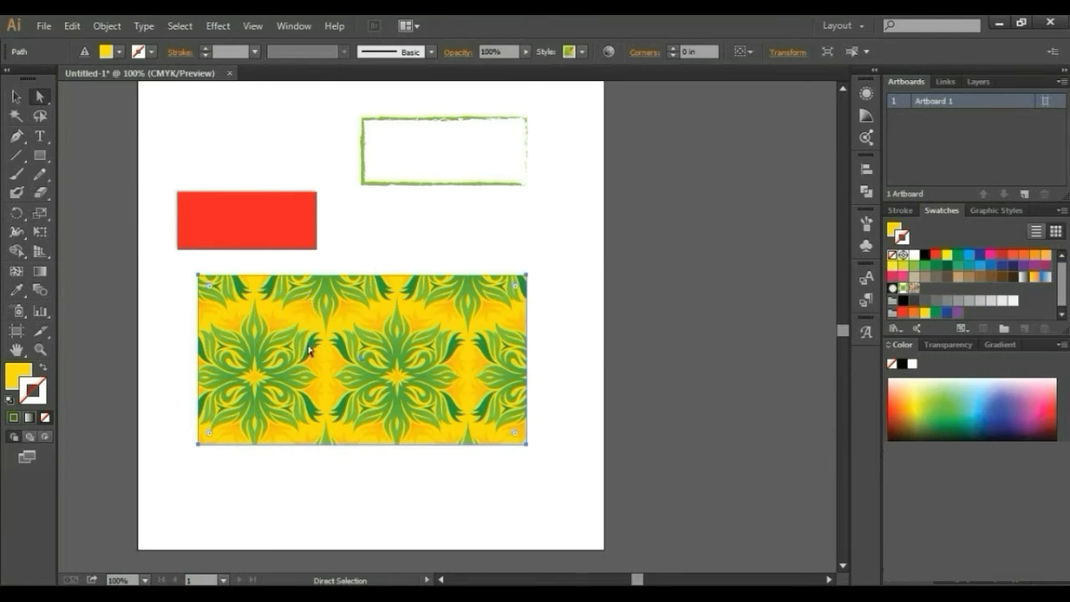
# - Round the top-left corner of the foliage-pattern rectangle with the Direct Selection tool
pyautogui.click(42, 97)
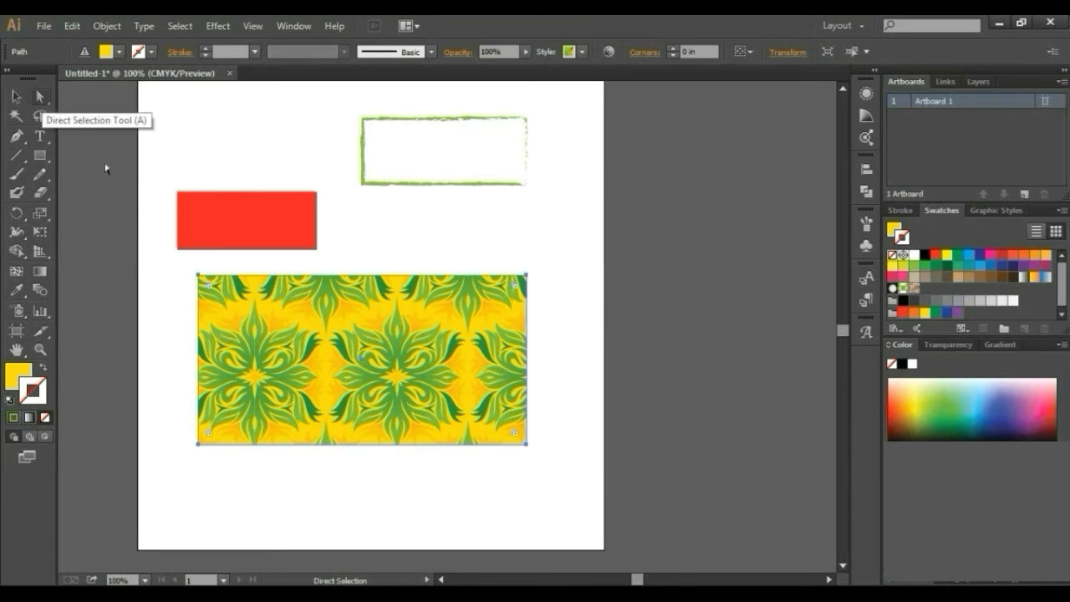
pyautogui.click(200, 274)
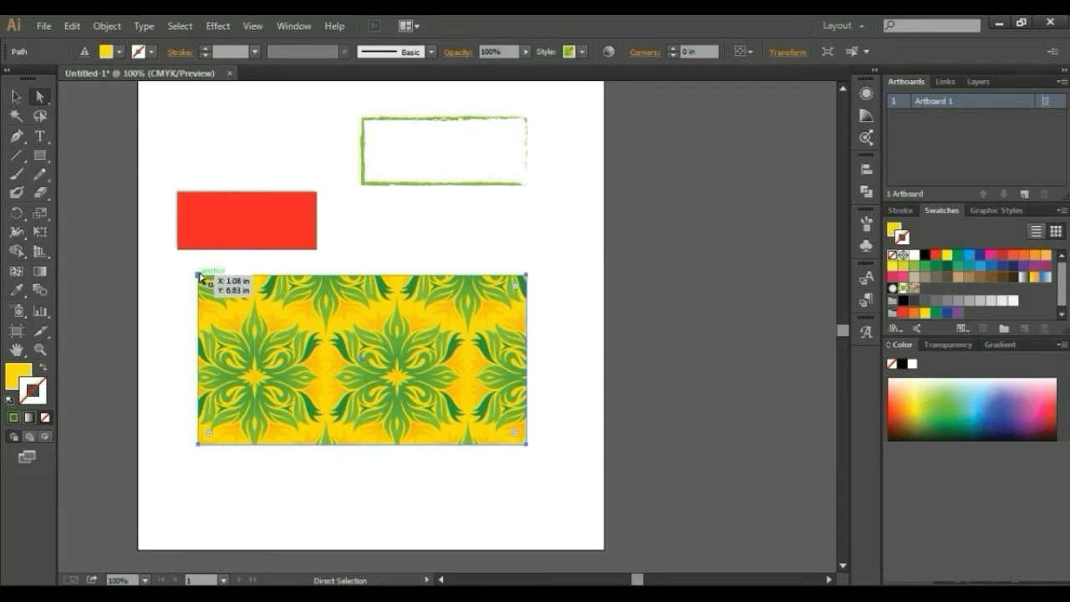
pyautogui.click(200, 275)
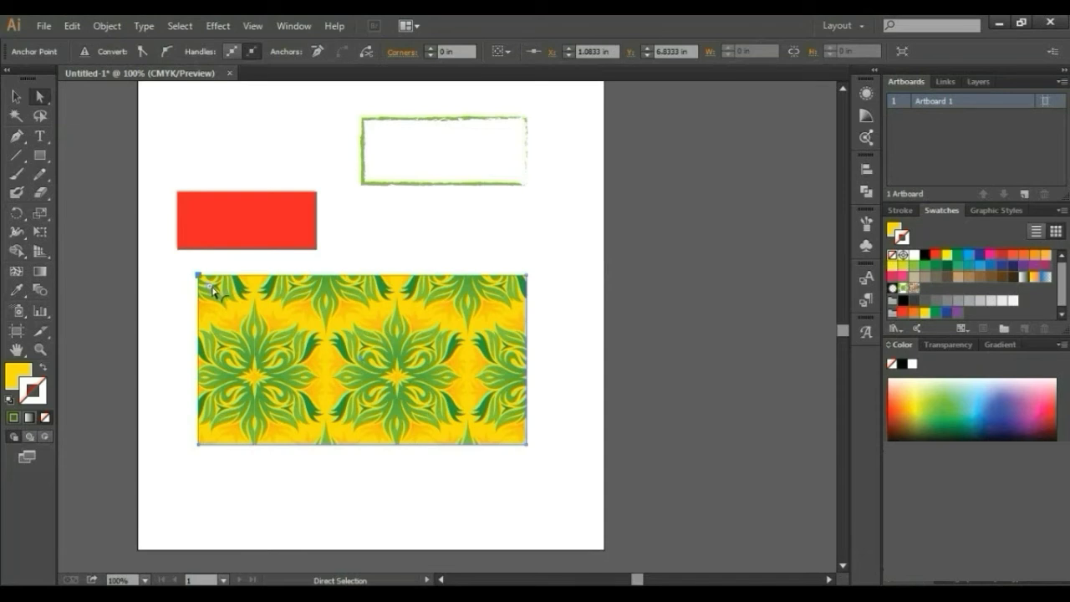
pyautogui.moveTo(213, 289); pyautogui.dragTo(278, 331)
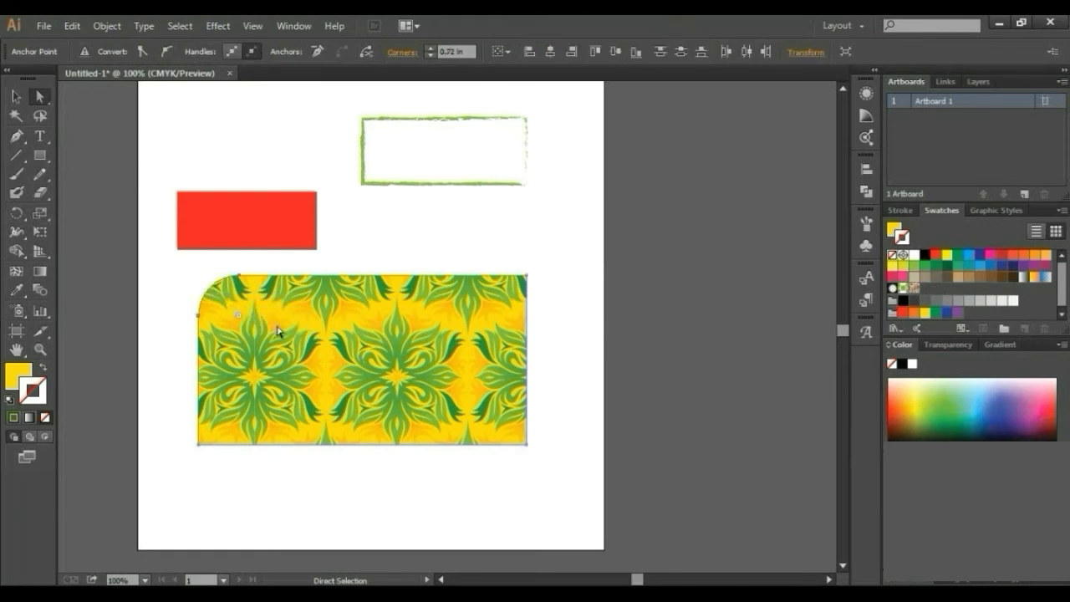
# - Round the bottom-right corner of the pattern rectangle to about 0.93 in
pyautogui.click(201, 280)
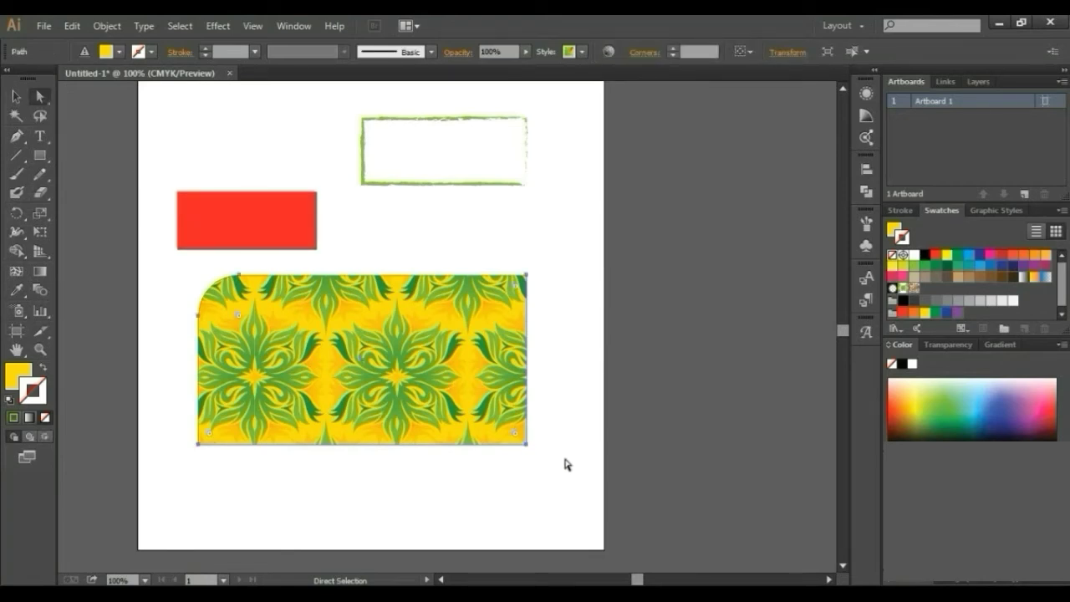
pyautogui.moveTo(571, 435); pyautogui.dragTo(514, 460)
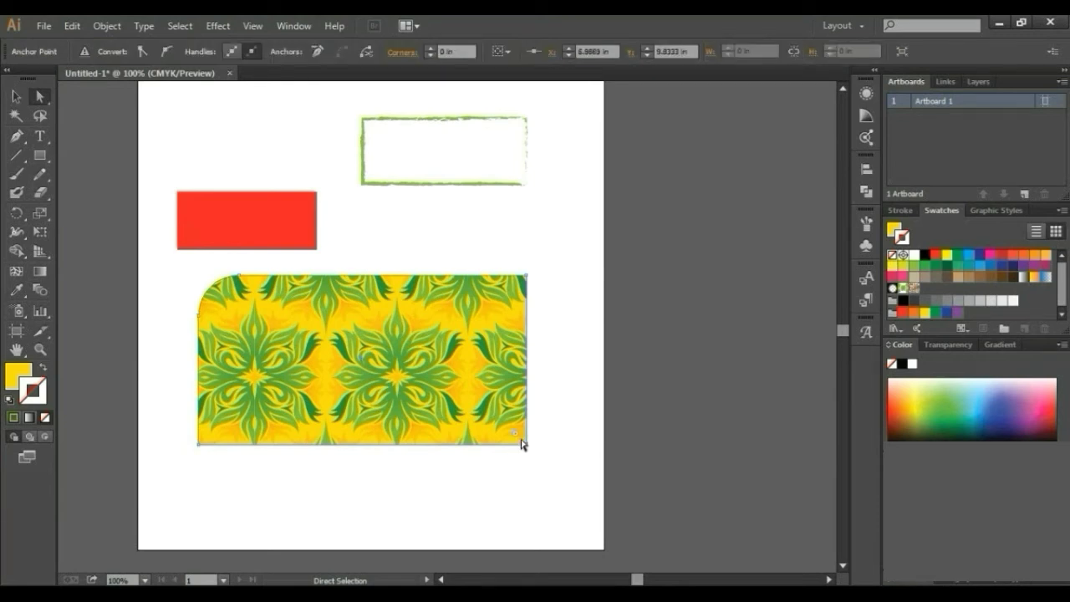
pyautogui.moveTo(518, 435); pyautogui.dragTo(472, 406)
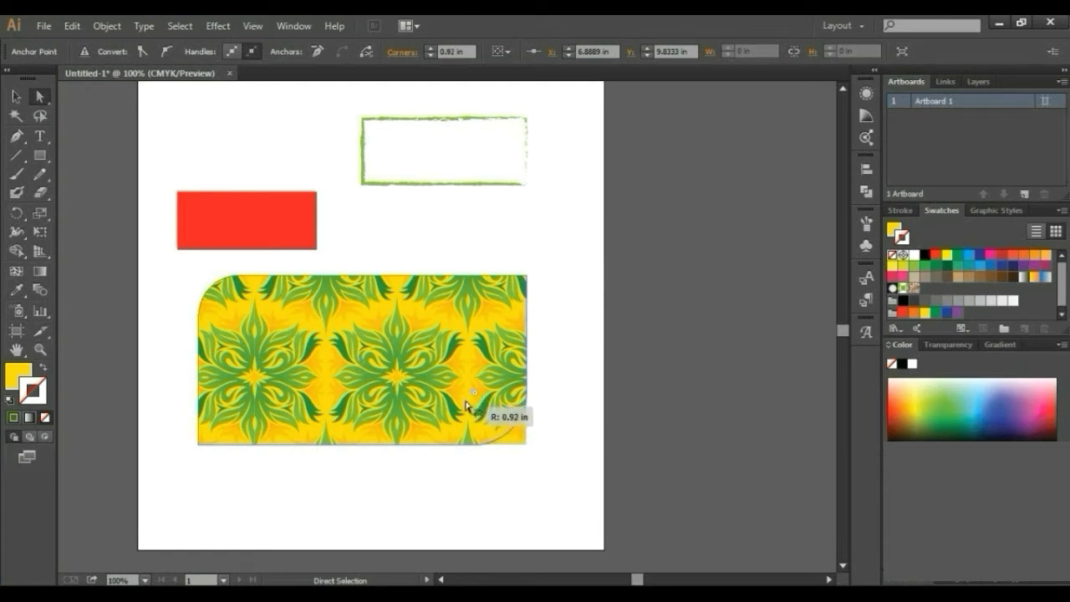
pyautogui.moveTo(472, 406); pyautogui.dragTo(478, 400)
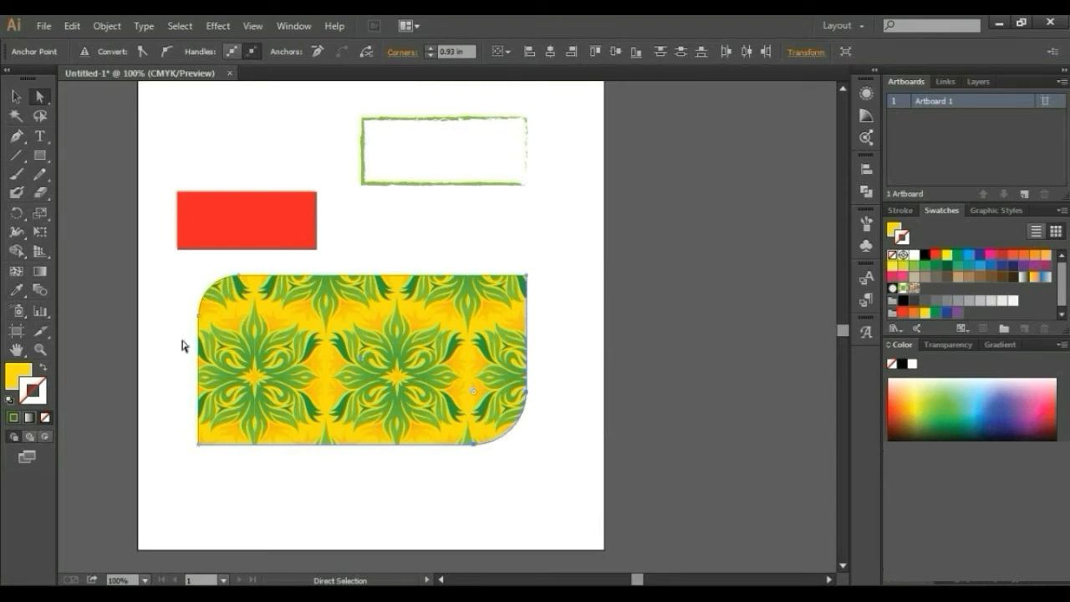
# - Nudge the foliage-pattern shape slightly to the right
pyautogui.click(273, 365)
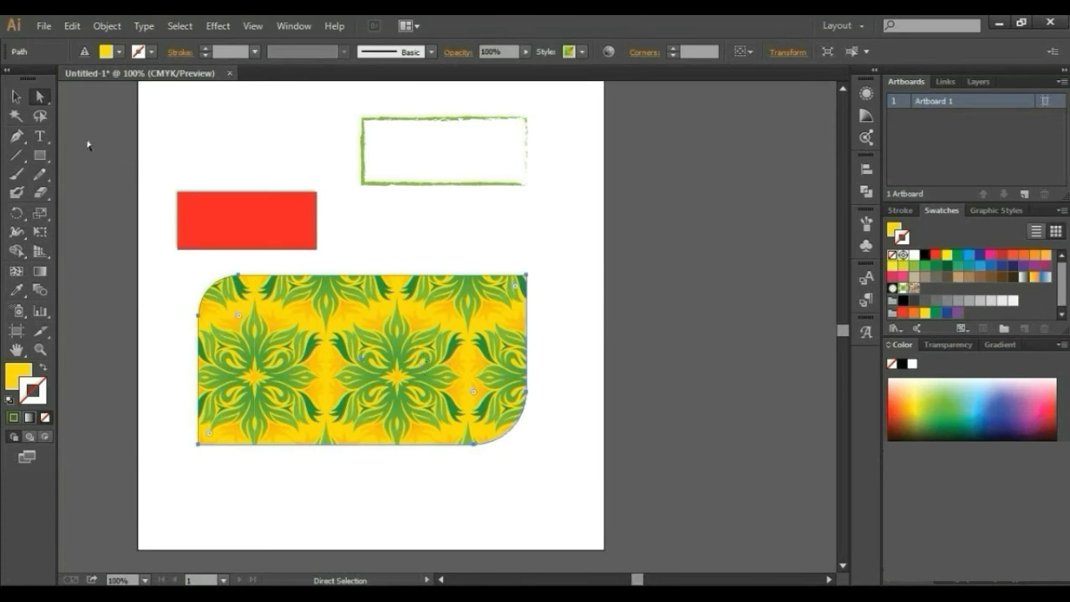
pyautogui.click(16, 96)
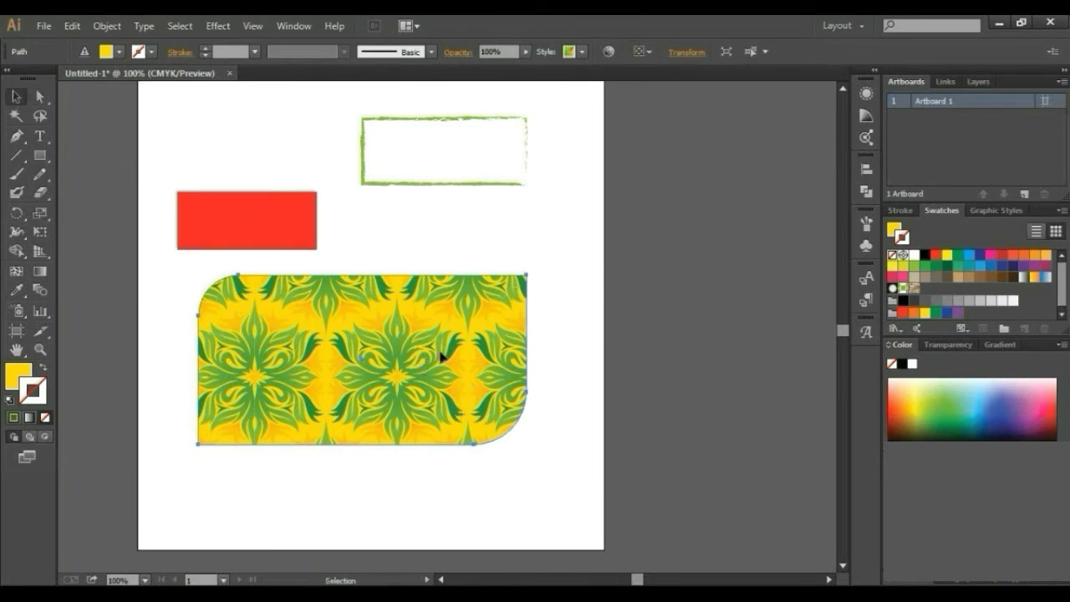
pyautogui.moveTo(440, 355); pyautogui.dragTo(470, 435)
pyautogui.moveTo(472, 485); pyautogui.dragTo(455, 404)
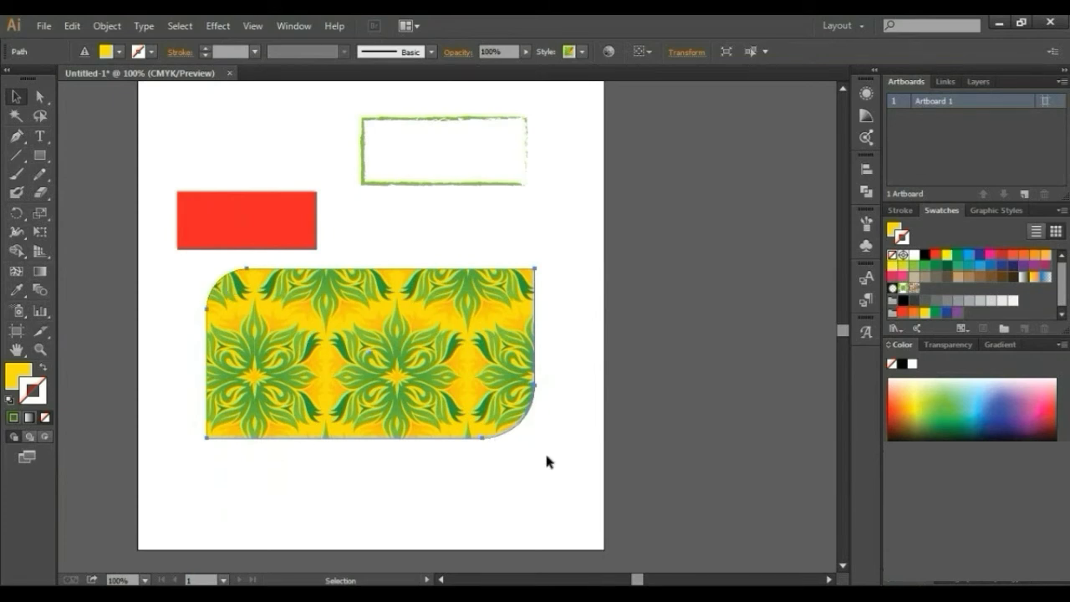
# - Round the pattern shape's bottom-left corner and check the corners
pyautogui.click(38, 97)
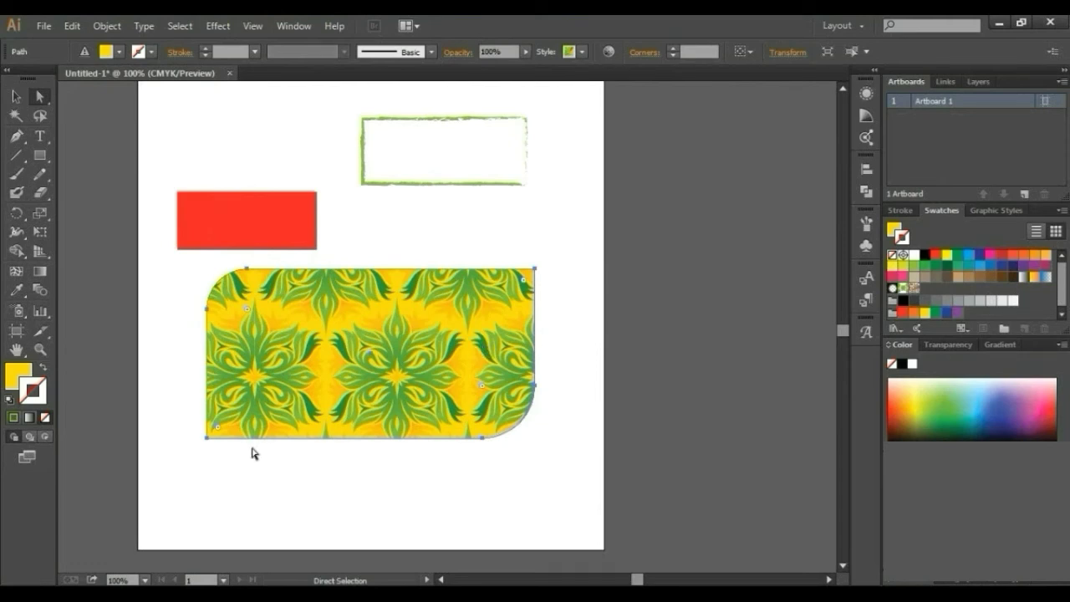
pyautogui.moveTo(167, 419); pyautogui.dragTo(242, 482)
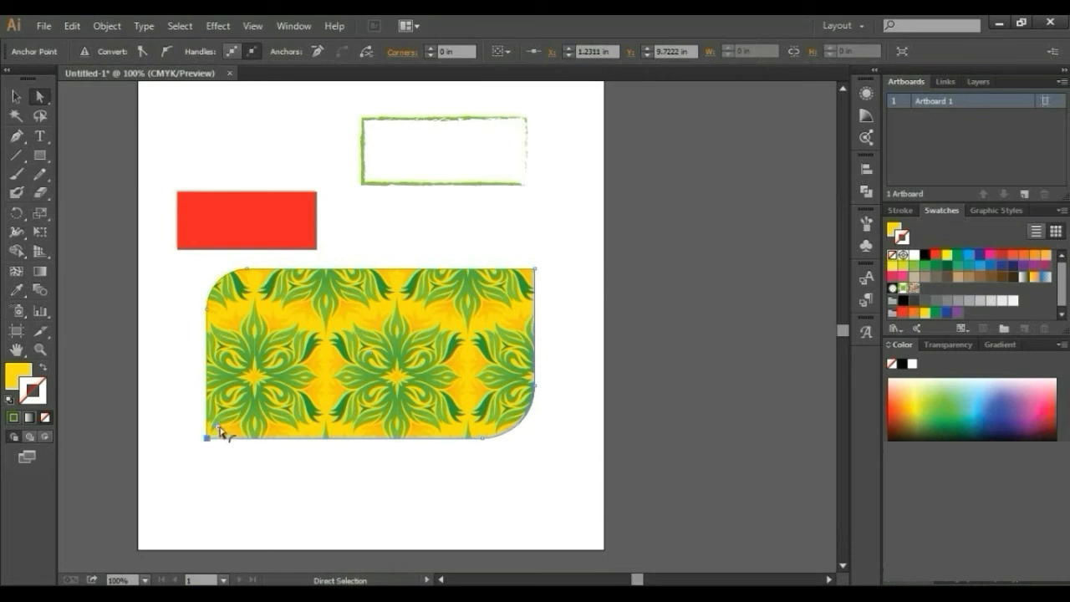
pyautogui.moveTo(219, 428); pyautogui.dragTo(328, 383)
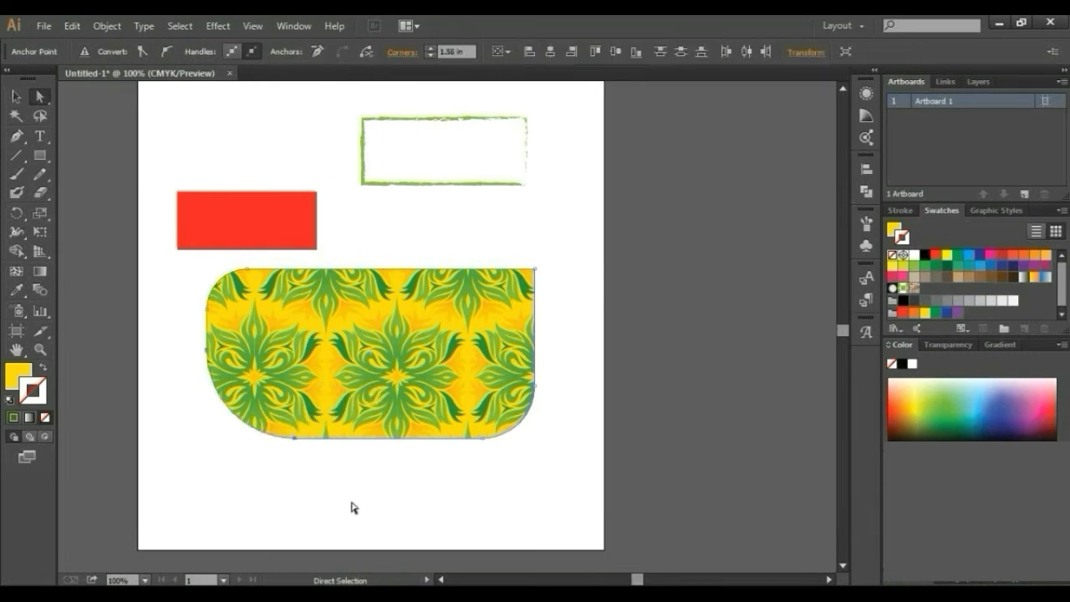
pyautogui.click(352, 507)
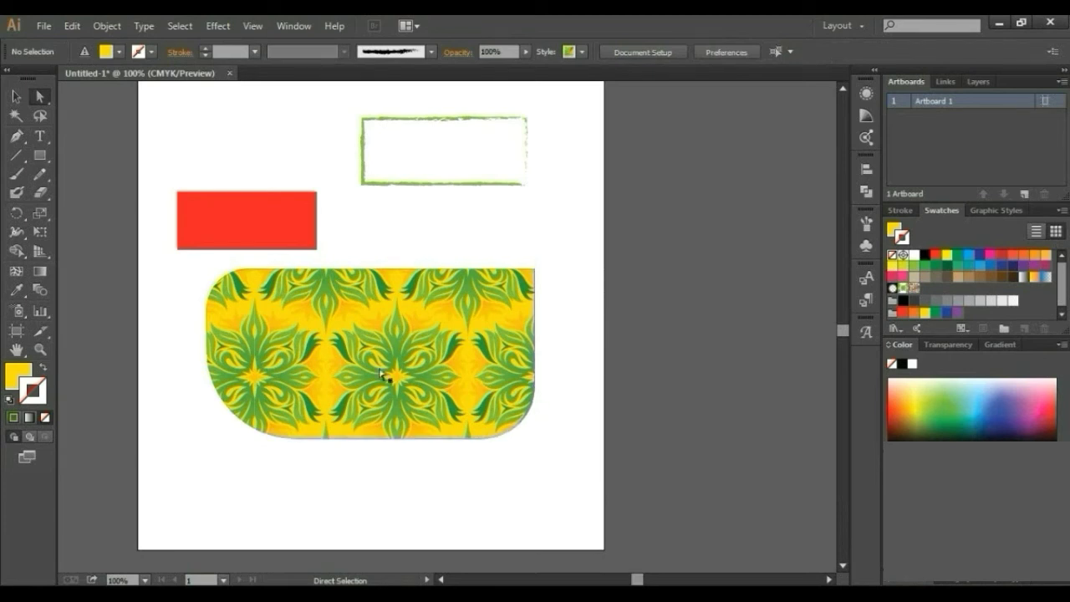
pyautogui.click(347, 364)
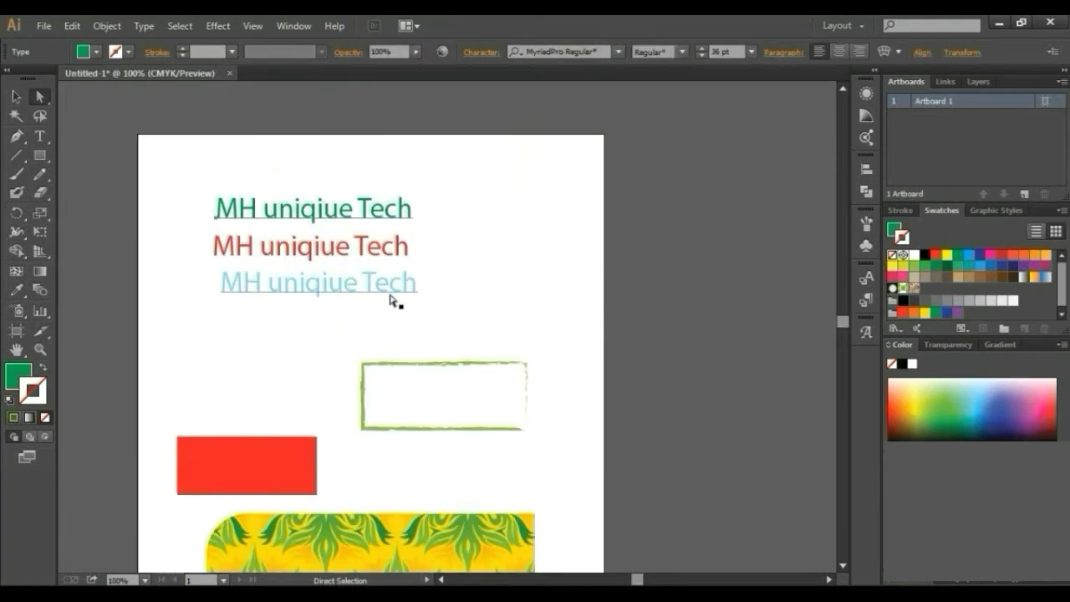
pyautogui.scroll(-2, 440, 507)
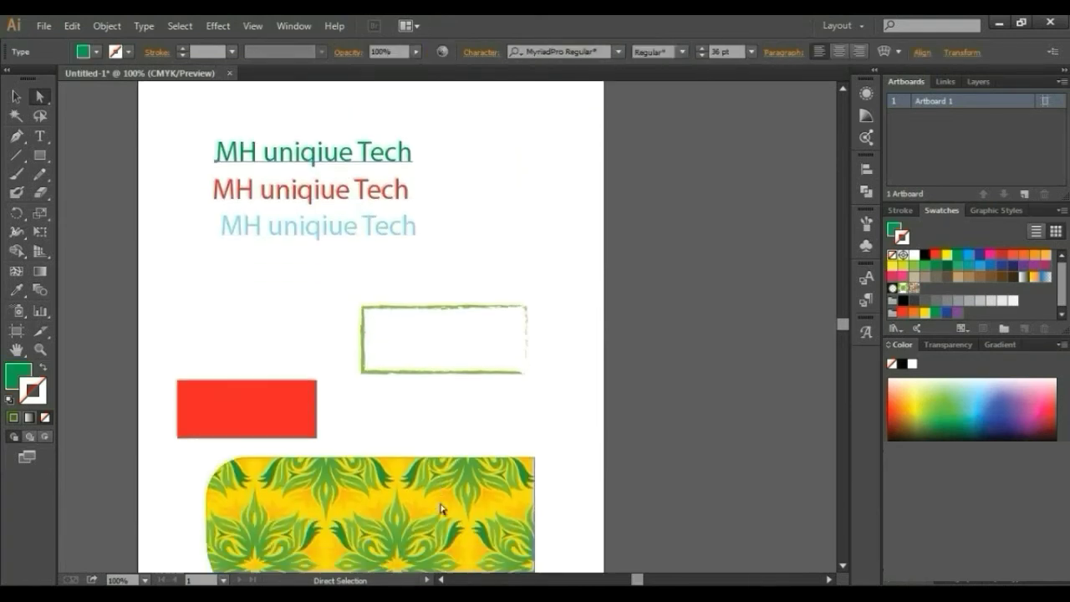
pyautogui.scroll(-3, 441, 508)
pyautogui.scroll(-1, 441, 508)
# - Select the pattern shape, the brush frame, then the green MH uniqiue Tech text
pyautogui.click(274, 524)
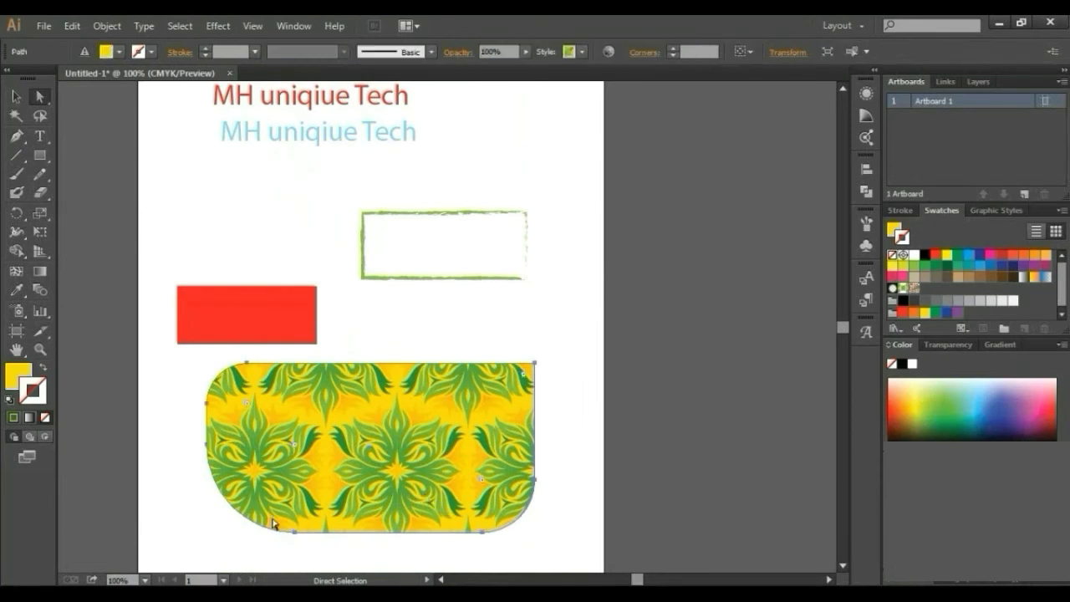
pyautogui.press('v')
pyautogui.click(418, 279)
pyautogui.scroll(1, 414, 341)
pyautogui.scroll(3, 408, 370)
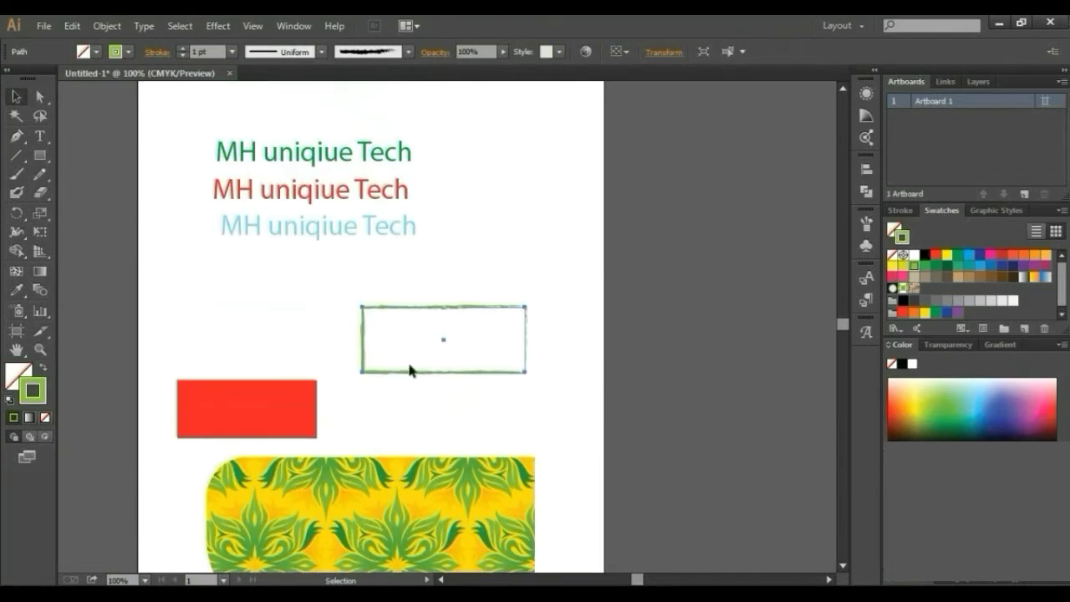
pyautogui.scroll(-2, 394, 436)
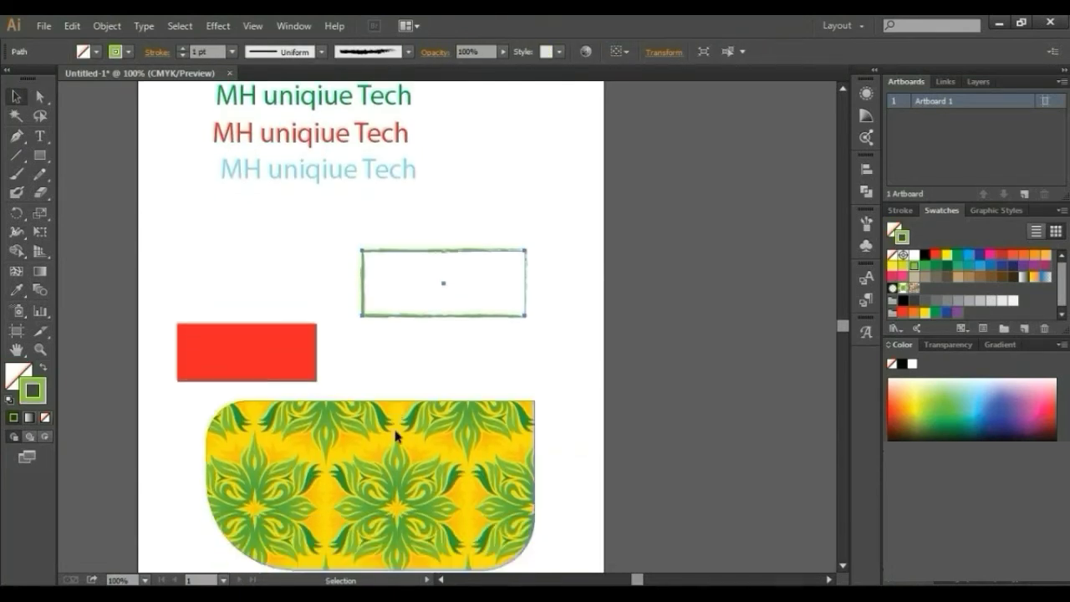
pyautogui.scroll(2, 394, 436)
pyautogui.click(272, 162)
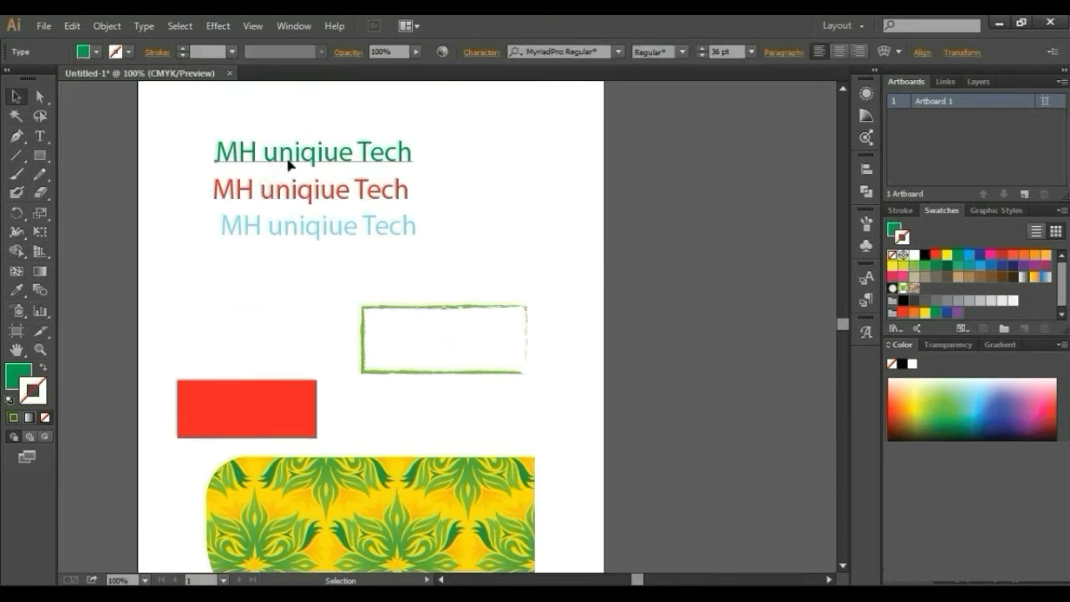
# - Convert the green MH uniqiue Tech text into outlines
pyautogui.rightClick(288, 165)
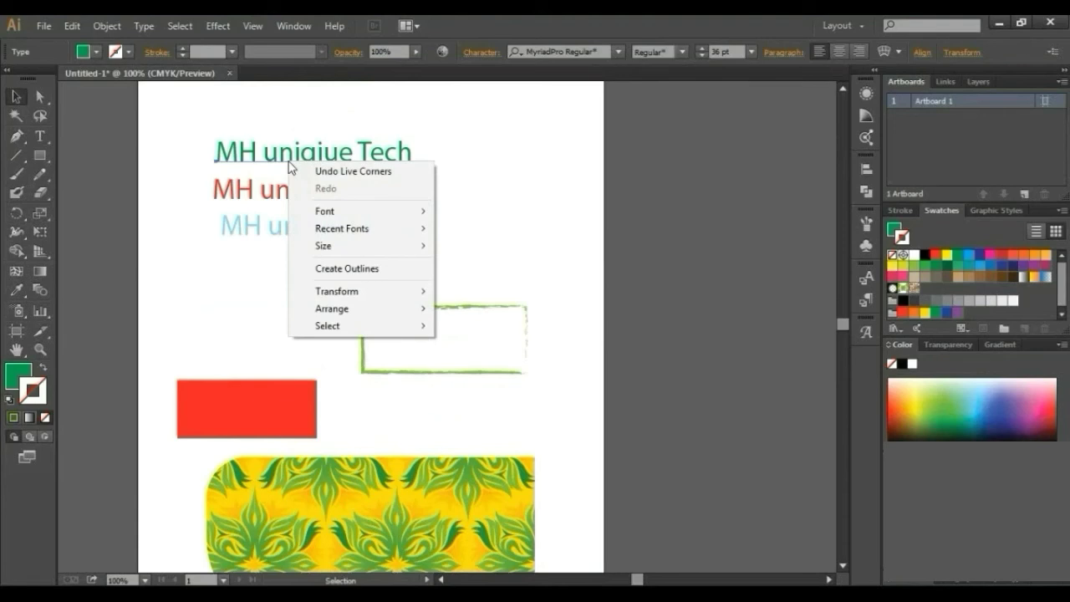
pyautogui.click(364, 268)
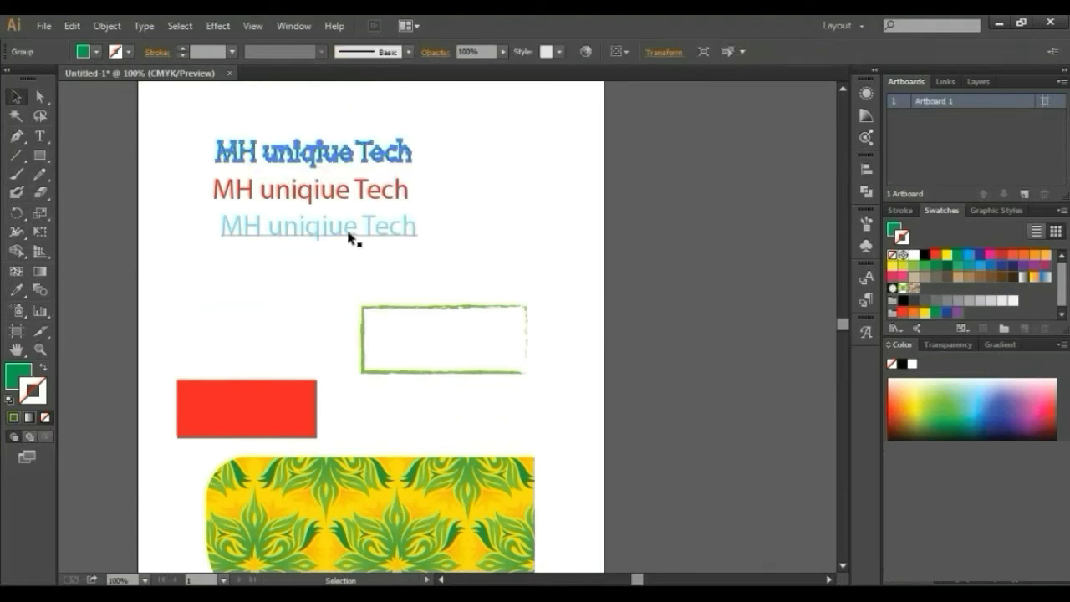
pyautogui.hotkey('ctrl', 'z')
pyautogui.hotkey('ctrl', 'shift', 'z')
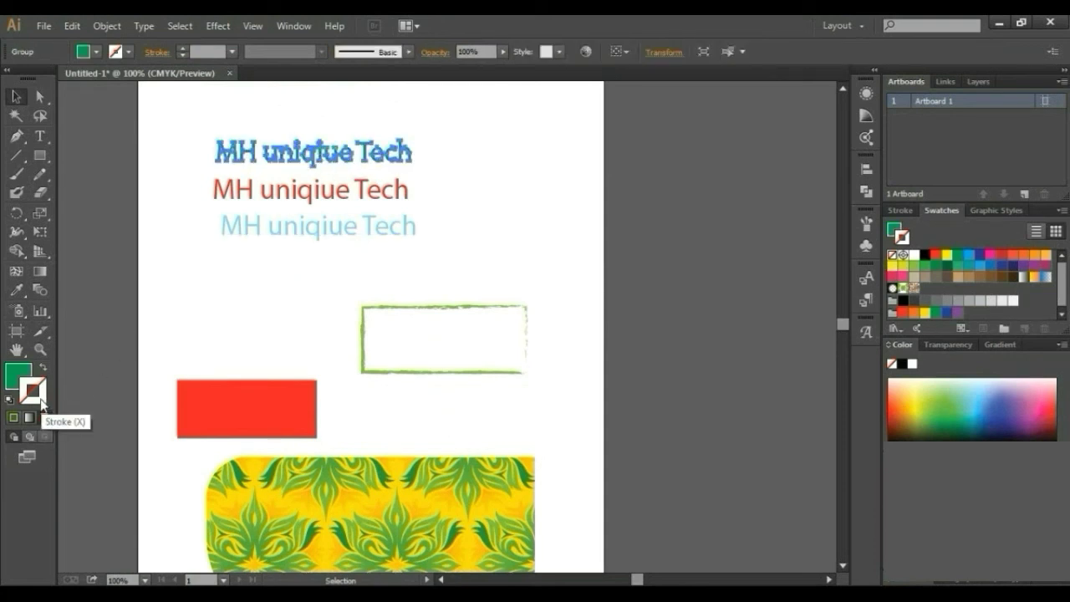
# - Remove the outlined text's fill and give it a green stroke, after trying yellow
pyautogui.click(19, 376)
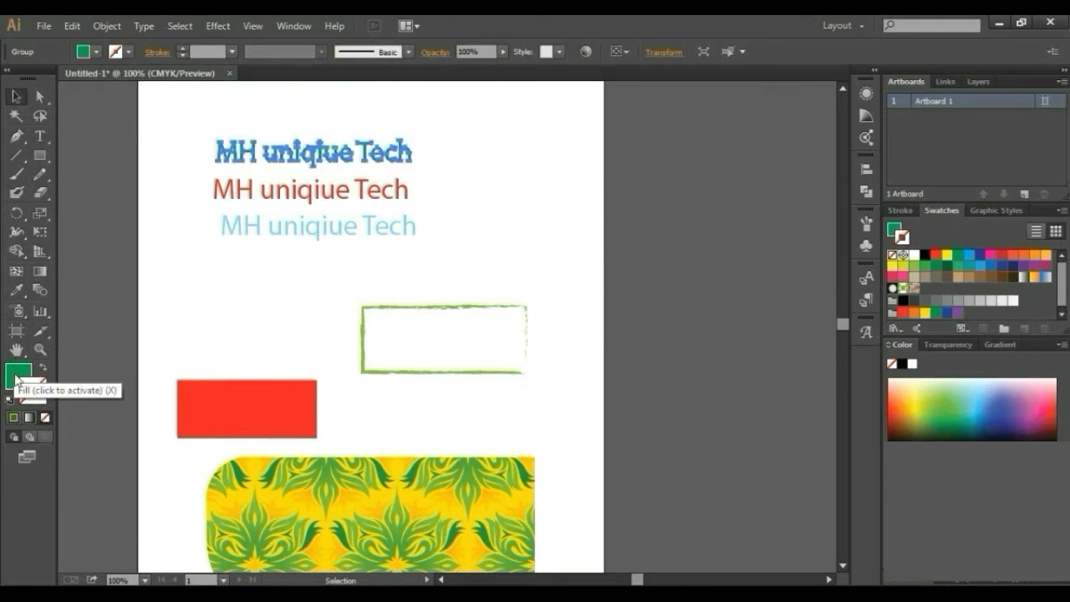
pyautogui.click(45, 418)
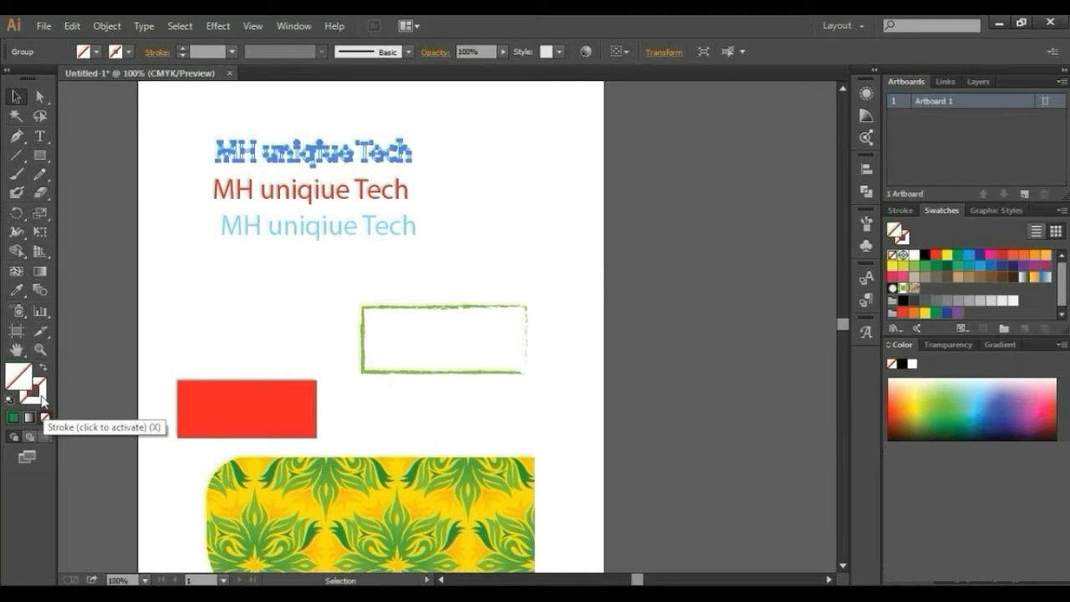
pyautogui.click(946, 255)
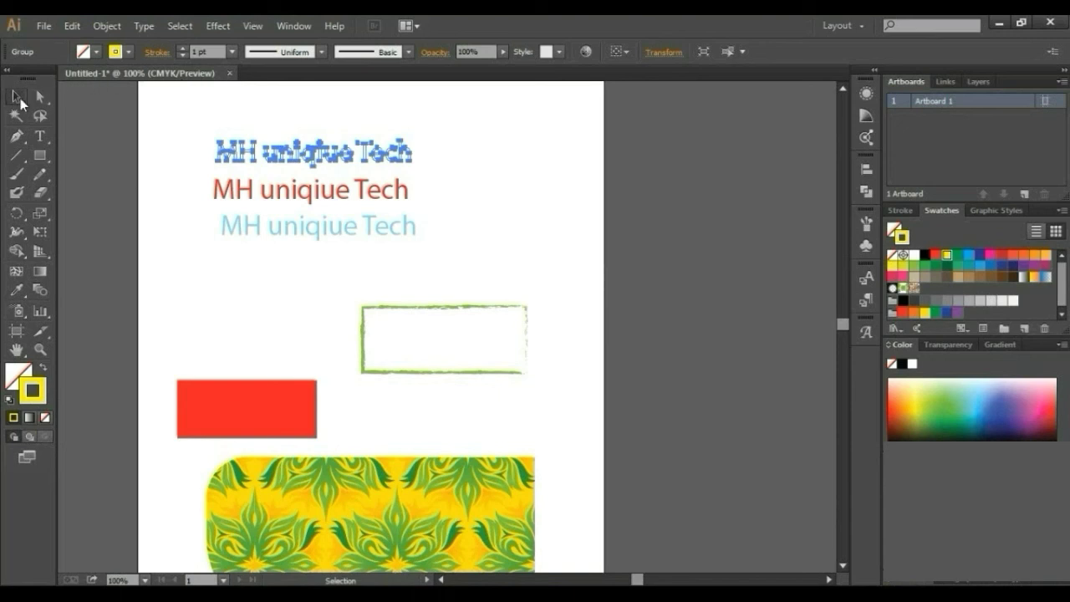
pyautogui.click(518, 213)
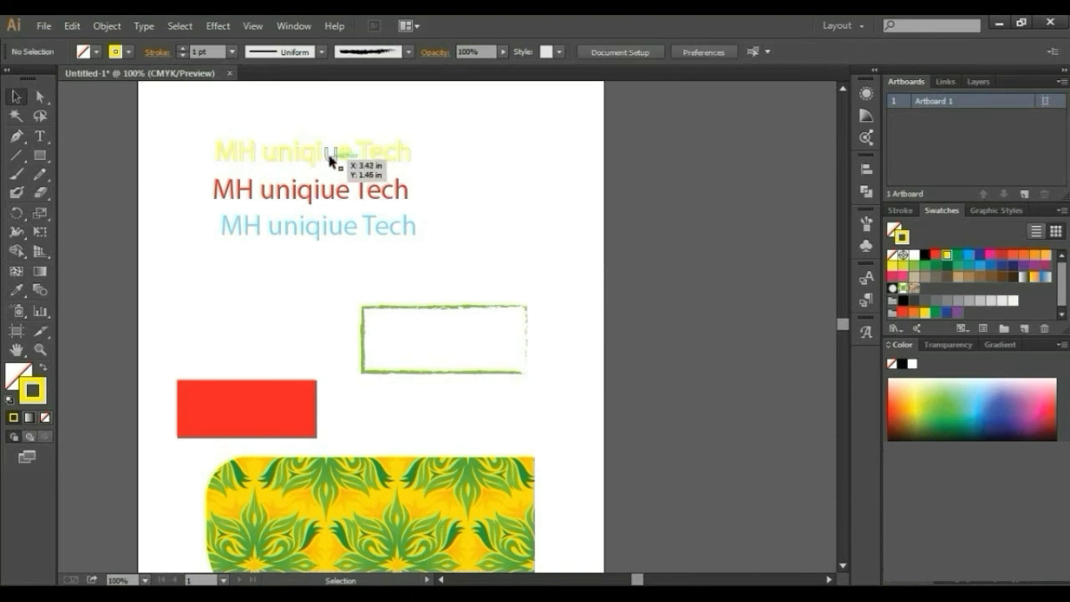
pyautogui.click(343, 167)
pyautogui.click(457, 175)
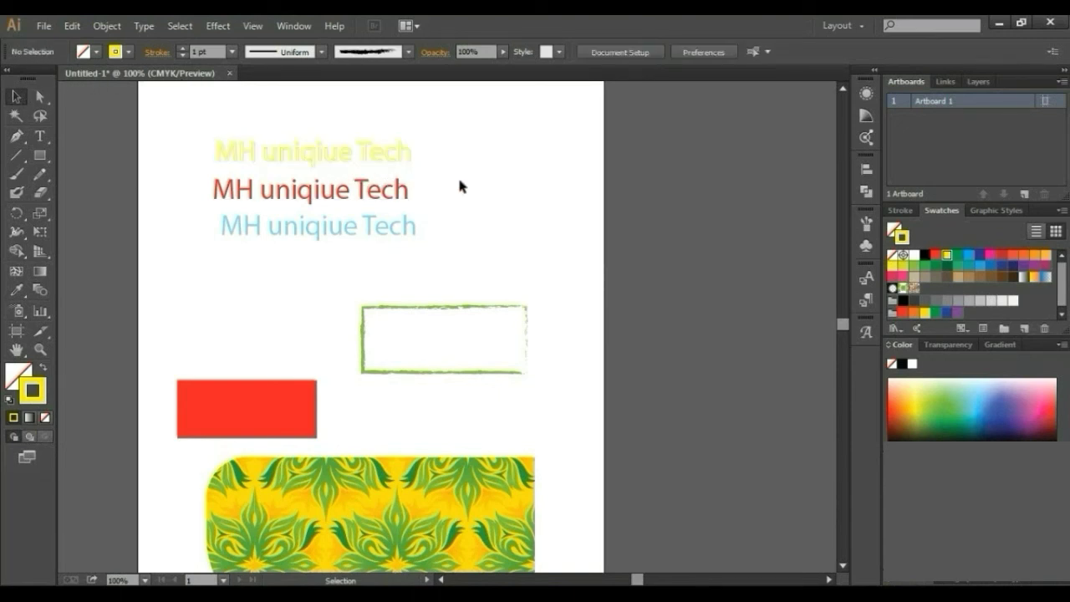
pyautogui.click(362, 161)
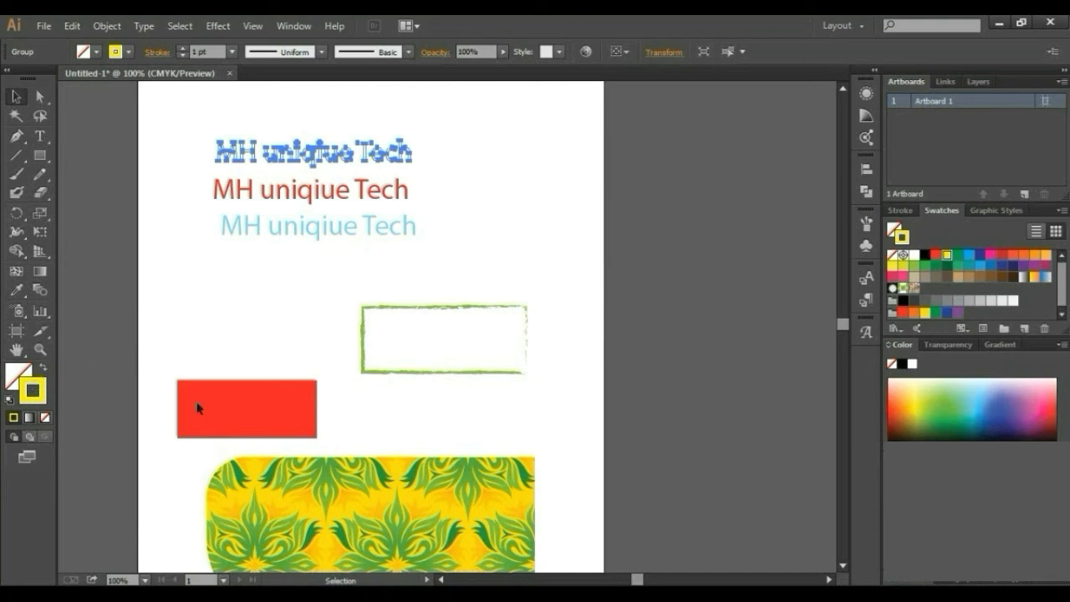
pyautogui.click(926, 265)
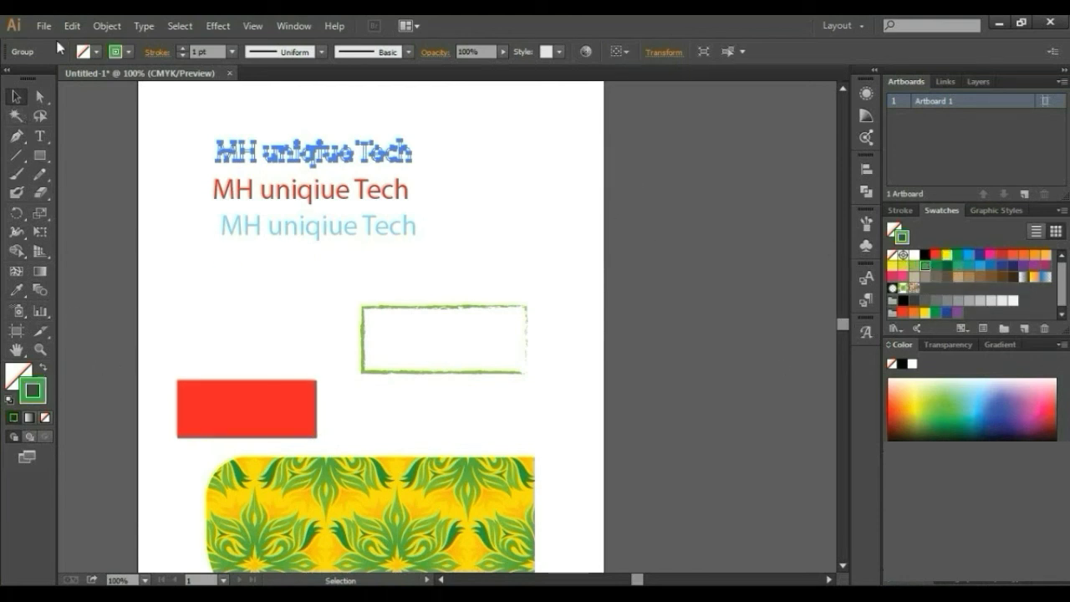
pyautogui.click(146, 180)
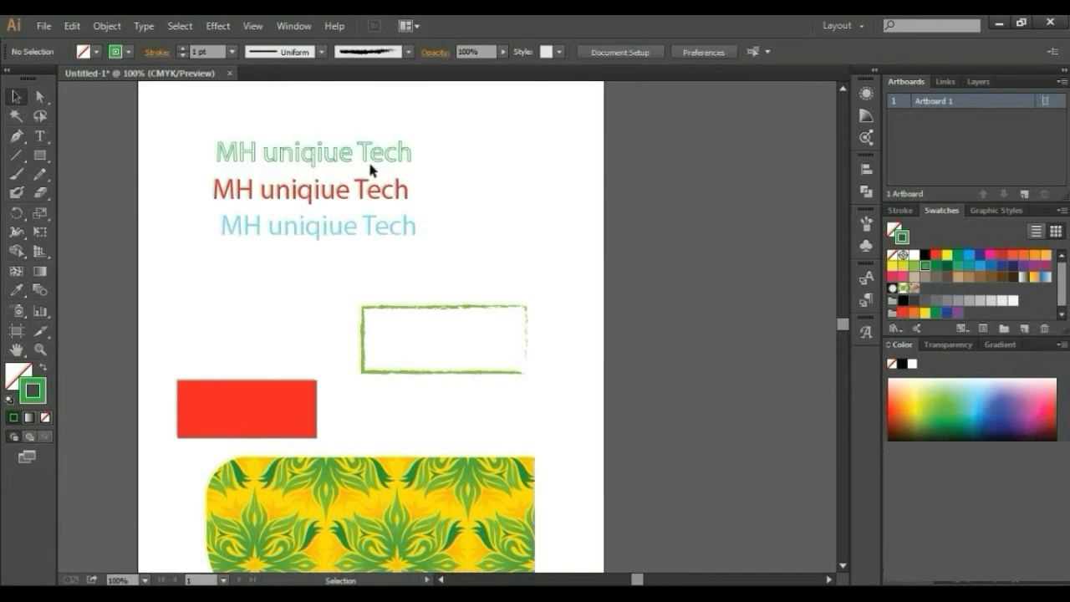
pyautogui.click(299, 194)
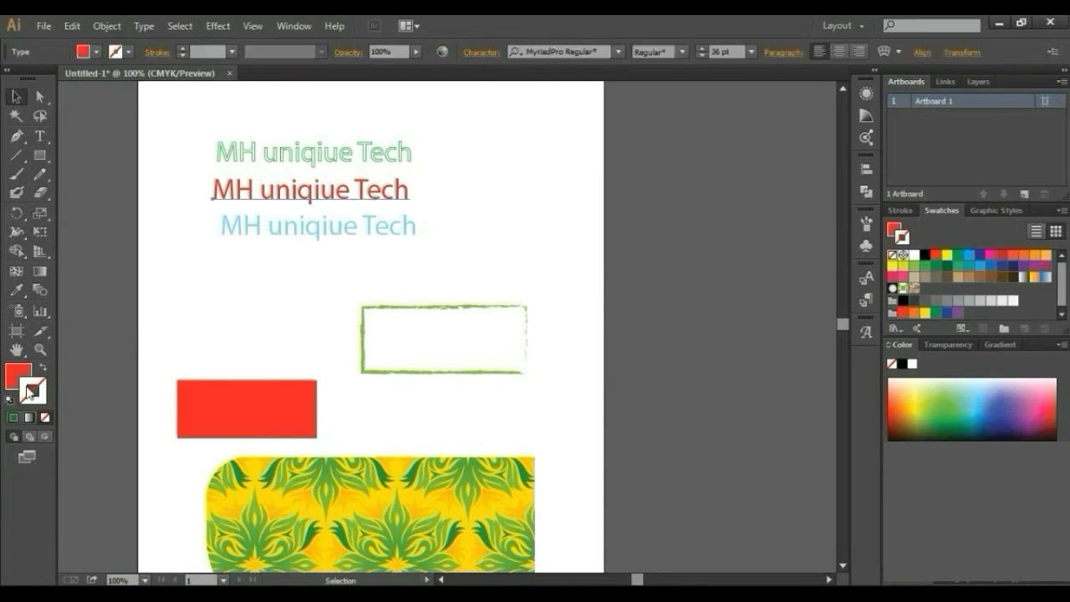
pyautogui.click(19, 374)
pyautogui.click(49, 417)
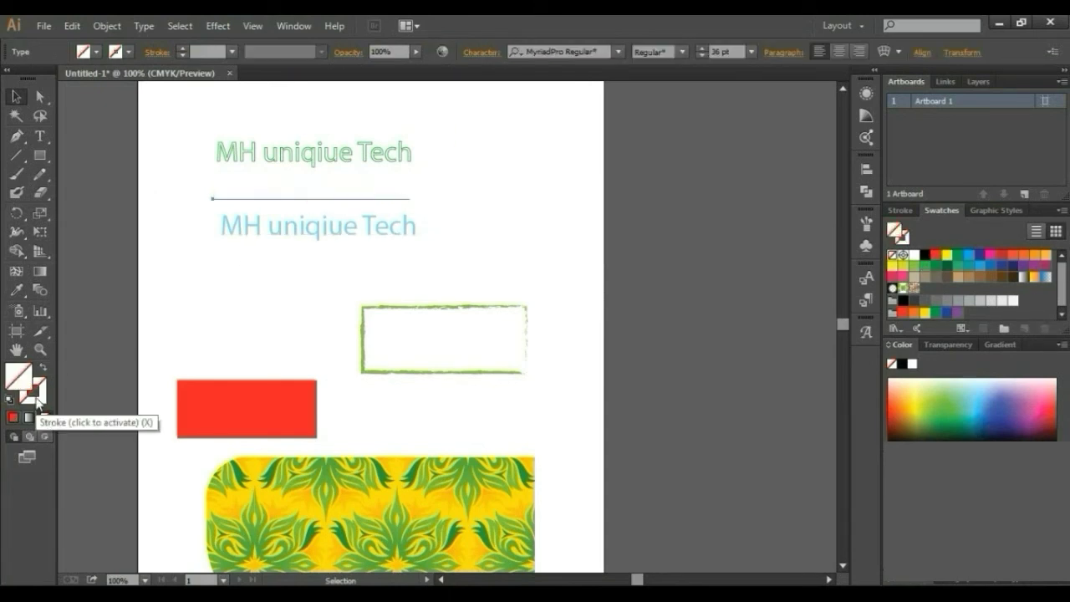
pyautogui.press('x')
pyautogui.click(968, 254)
pyautogui.click(473, 218)
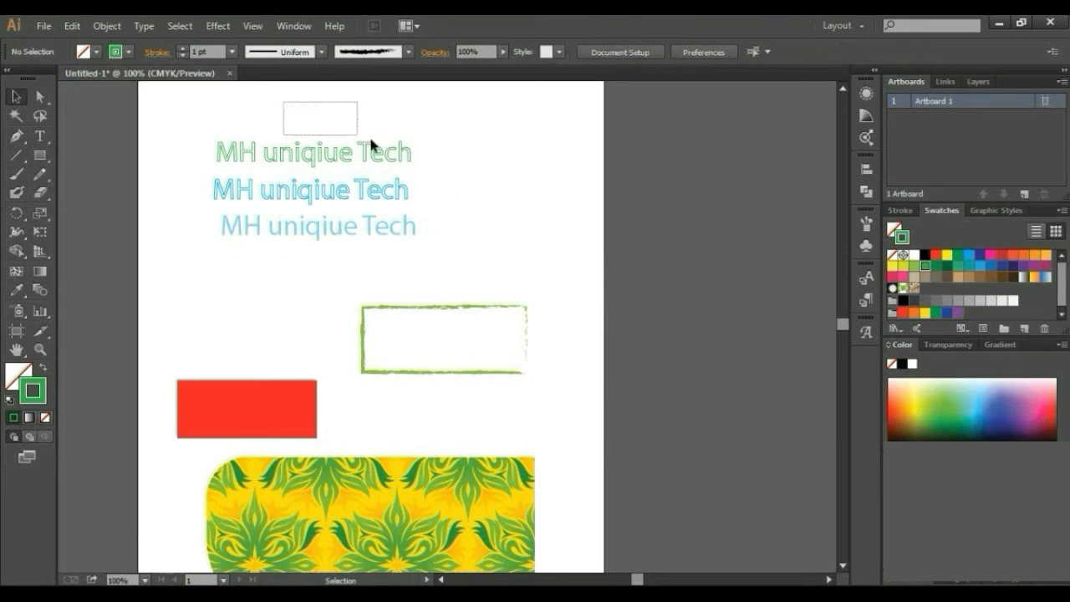
pyautogui.moveTo(369, 136); pyautogui.dragTo(454, 178)
pyautogui.click(454, 178)
pyautogui.moveTo(390, 163)
pyautogui.mouseDown()
pyautogui.moveTo(276, 112)
pyautogui.moveTo(448, 172)
pyautogui.mouseUp()
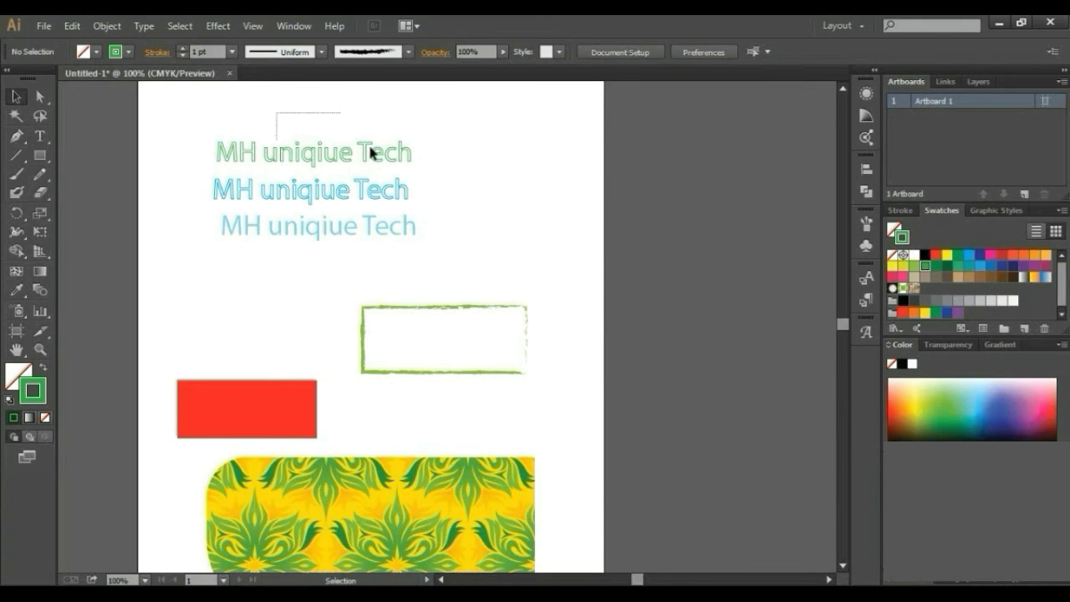
pyautogui.click(450, 173)
pyautogui.click(385, 194)
pyautogui.click(451, 186)
pyautogui.click(368, 159)
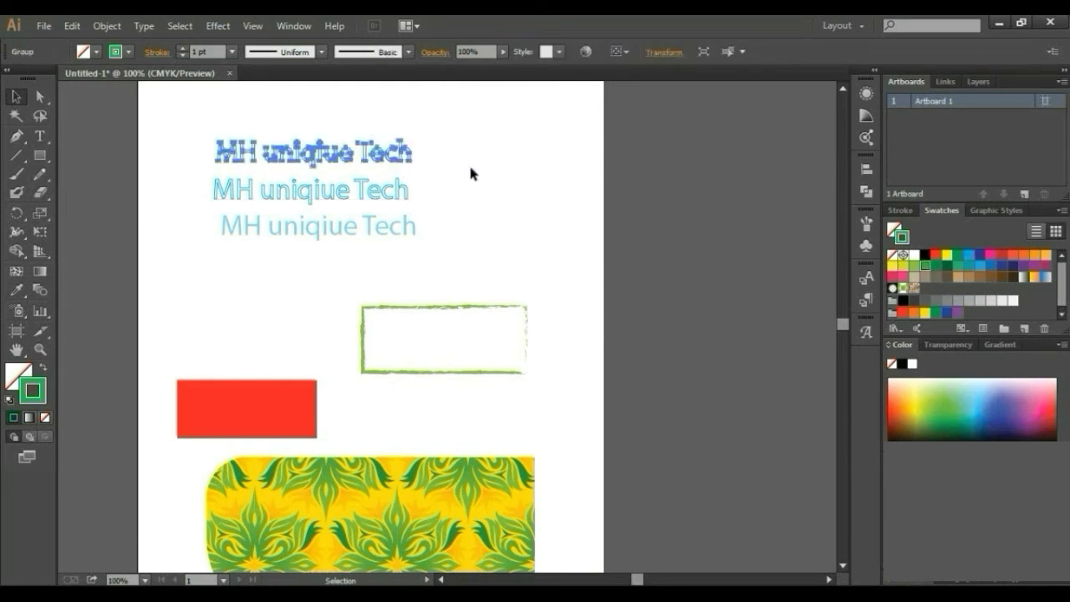
# - Try the MohanondaMJ and MoinaBoldExpanded fonts on the third text line
pyautogui.hotkey('ctrl', 'alt', ']')
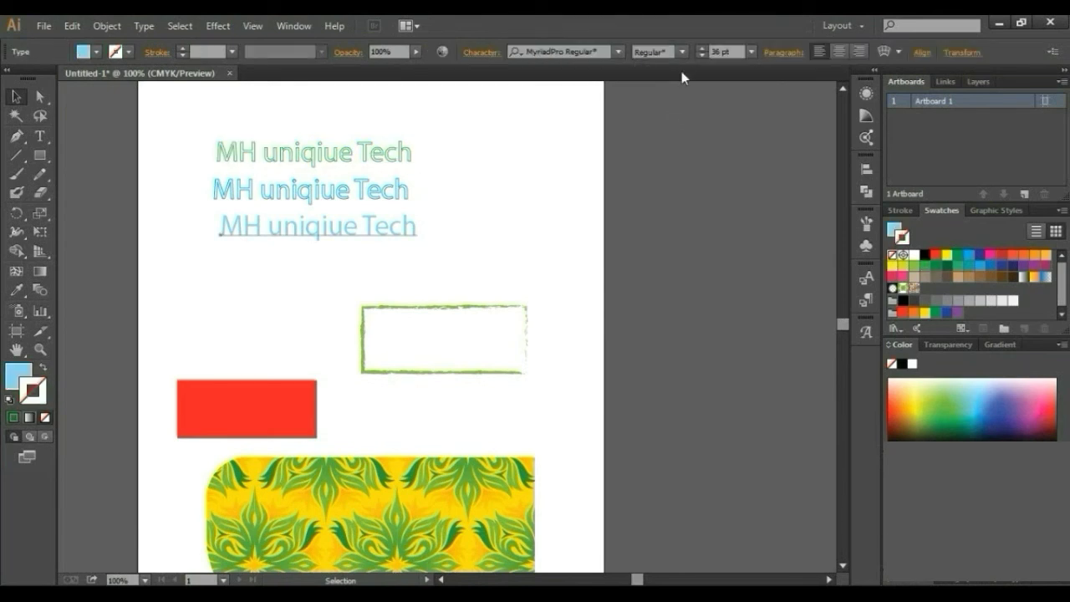
pyautogui.click(683, 53)
pyautogui.click(683, 53)
pyautogui.click(618, 53)
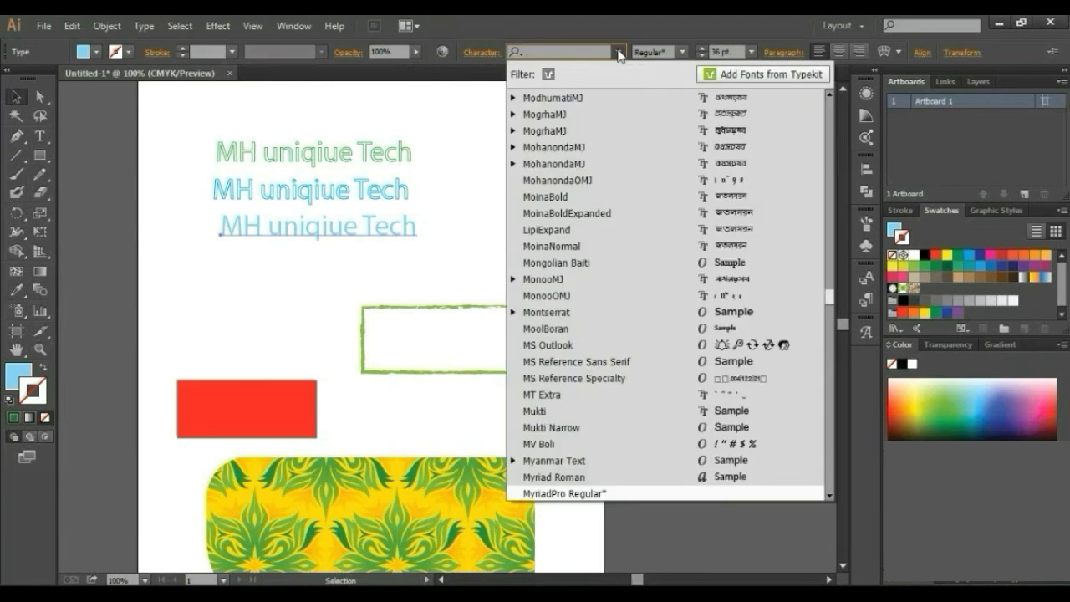
pyautogui.click(605, 53)
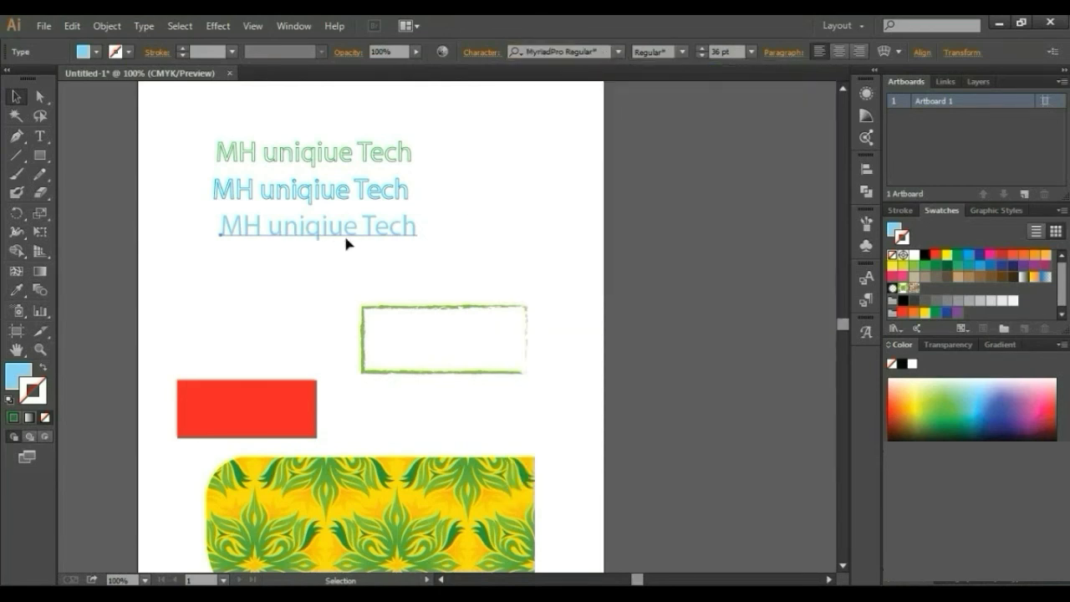
pyautogui.click(617, 51)
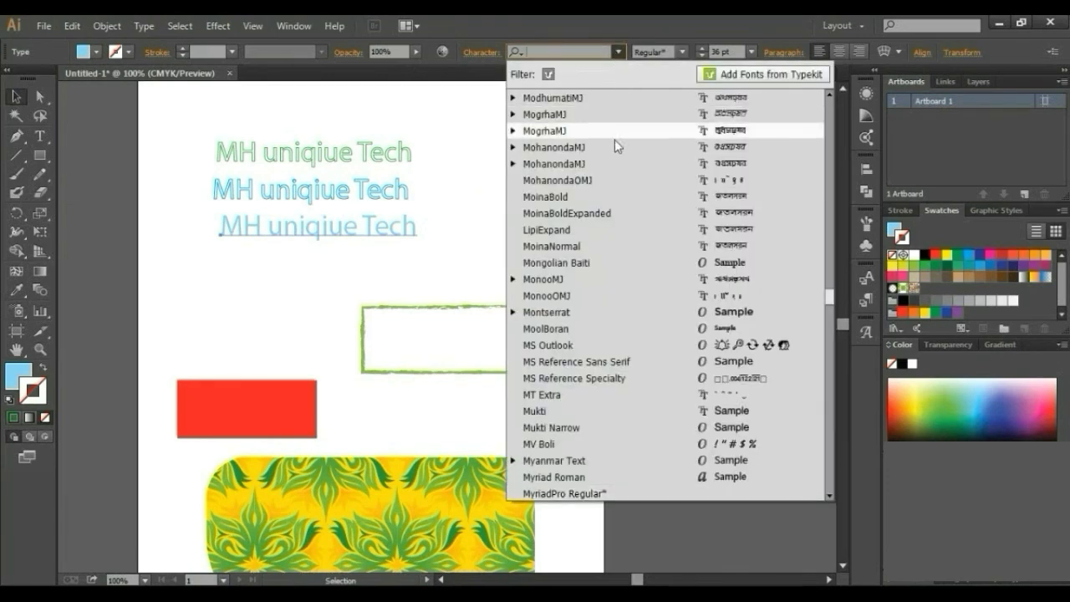
pyautogui.click(614, 141)
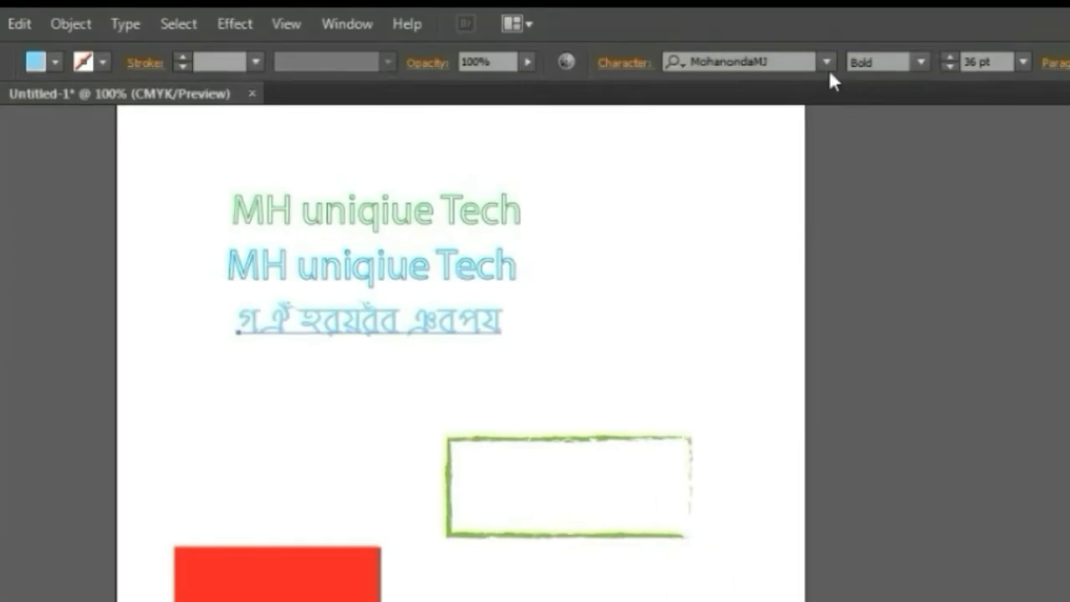
pyautogui.click(618, 51)
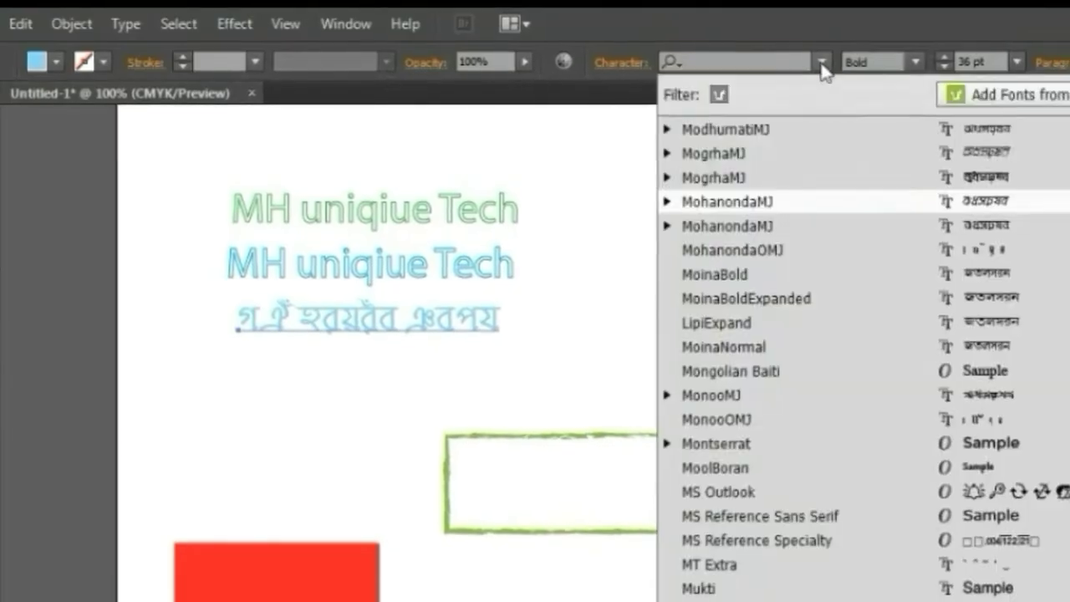
pyautogui.click(615, 204)
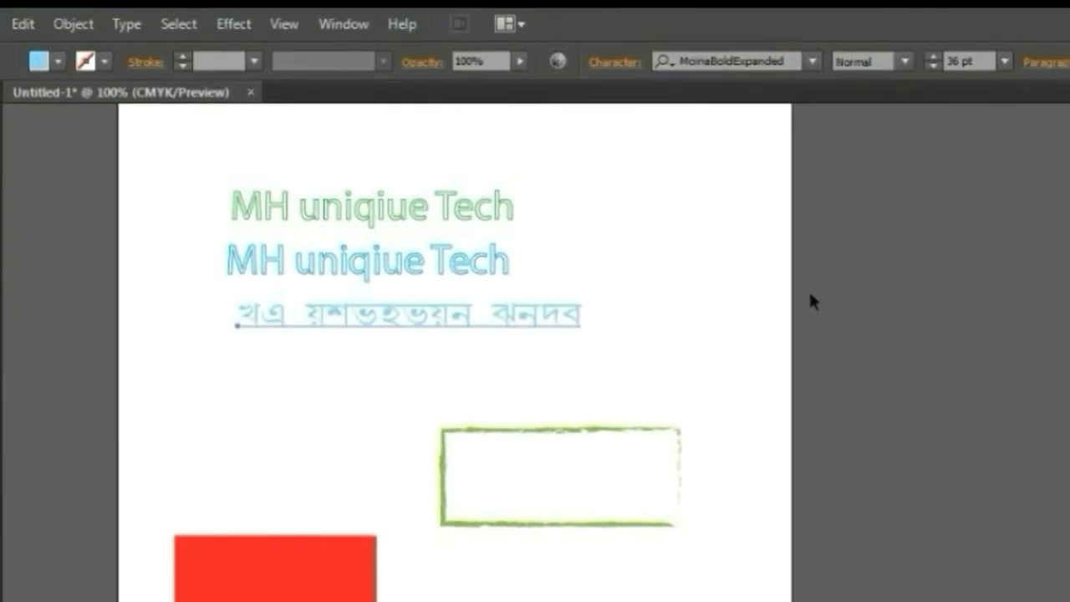
# - Apply Certificate Script to the third line and colour it red
pyautogui.click(799, 59)
pyautogui.click(798, 389)
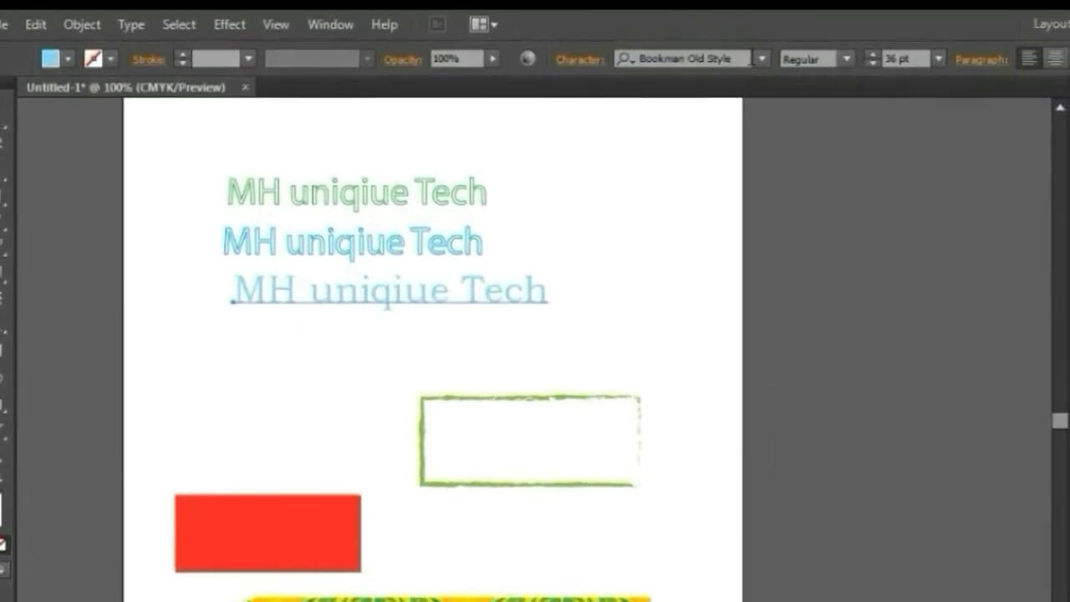
pyautogui.click(761, 58)
pyautogui.scroll(-1, 727, 418)
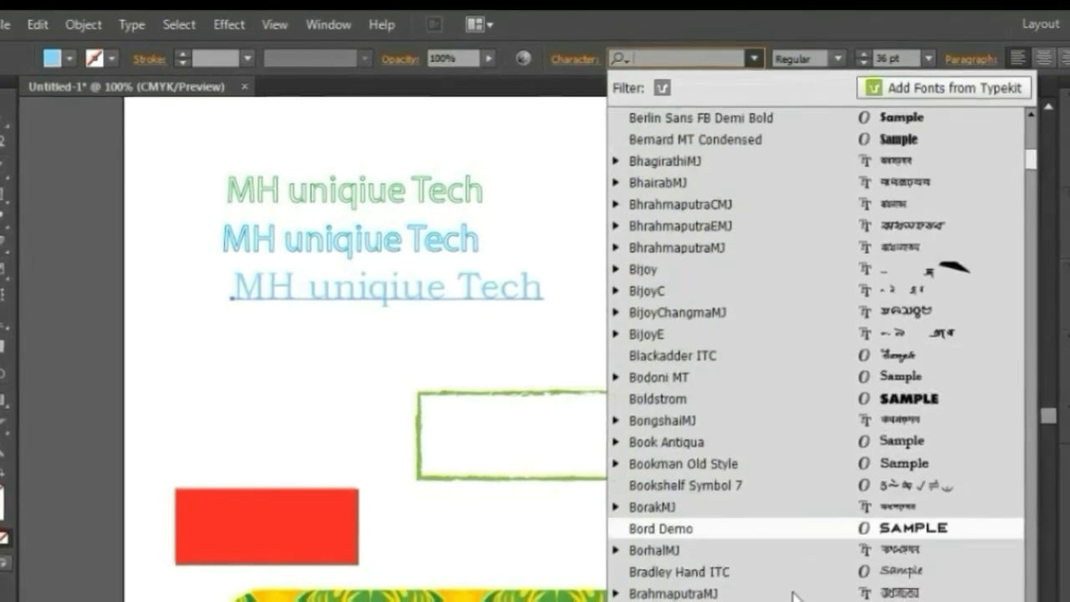
pyautogui.scroll(-6, 727, 460)
pyautogui.click(725, 502)
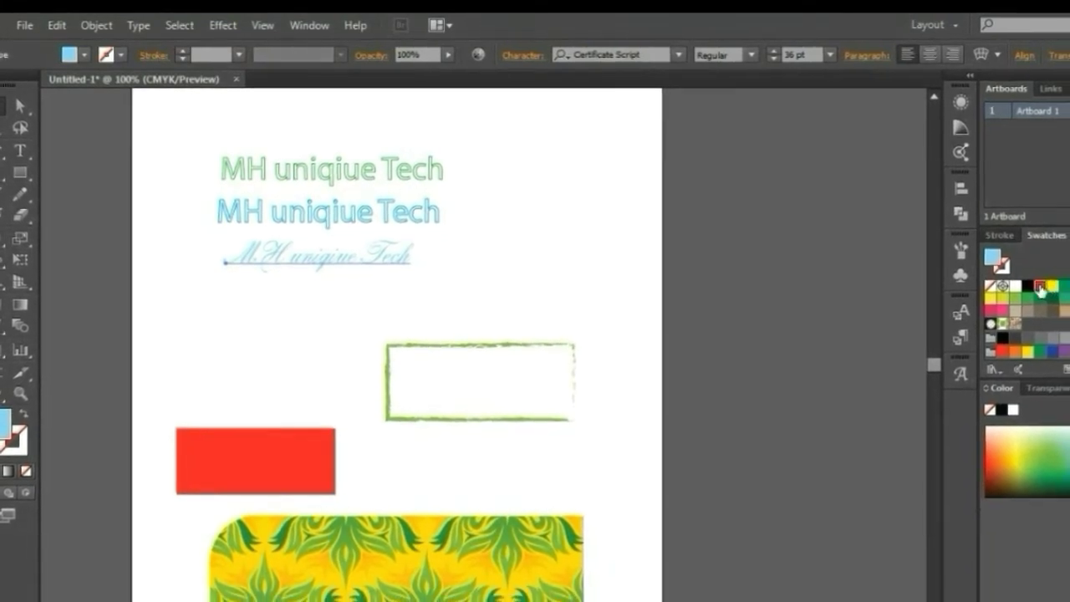
pyautogui.click(1045, 288)
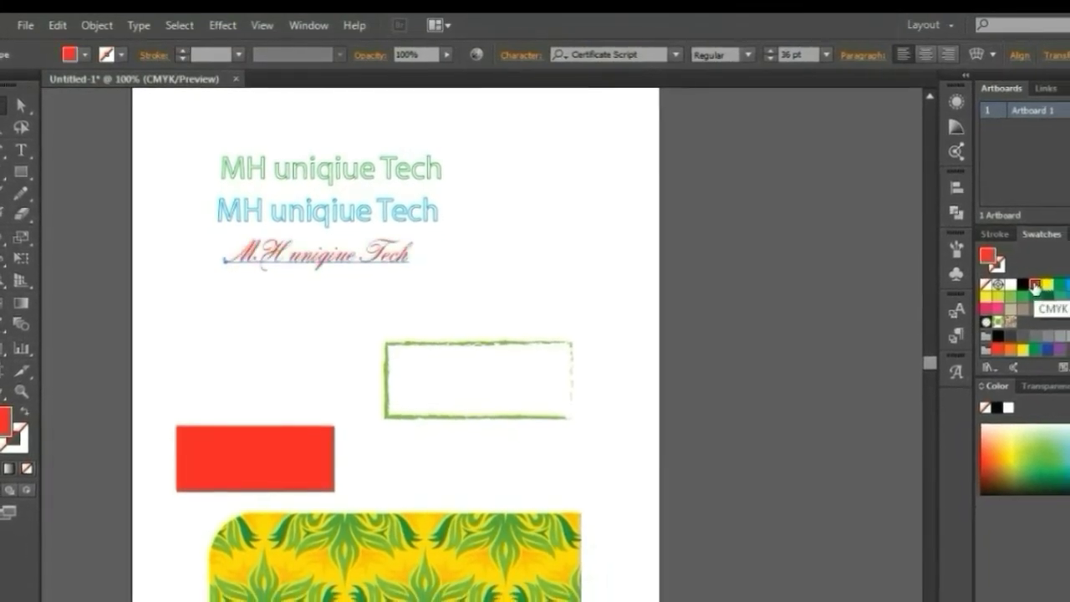
pyautogui.click(570, 247)
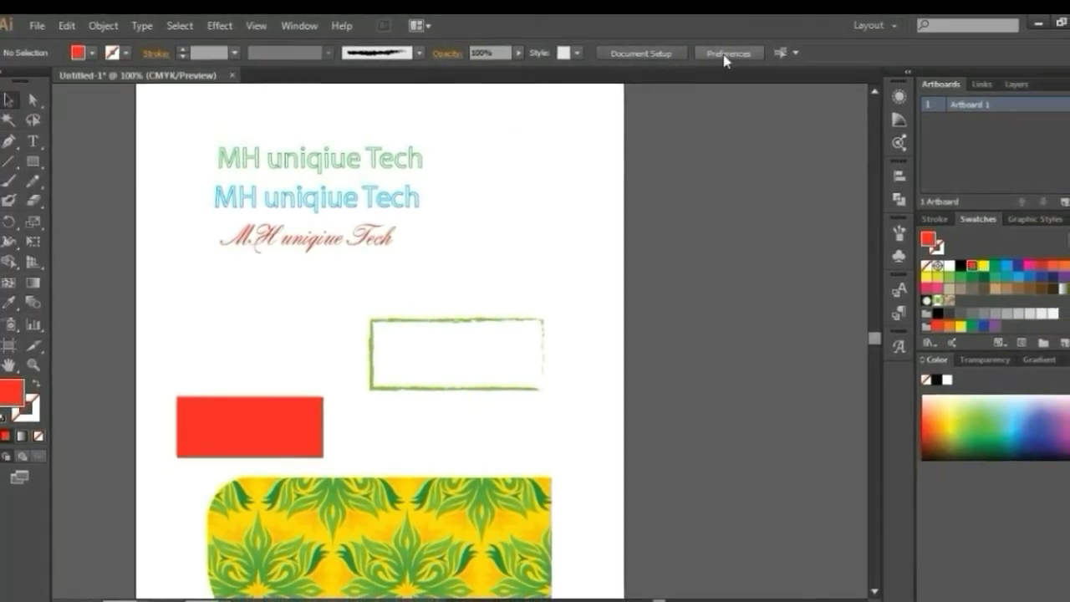
pyautogui.scroll(2, 418, 406)
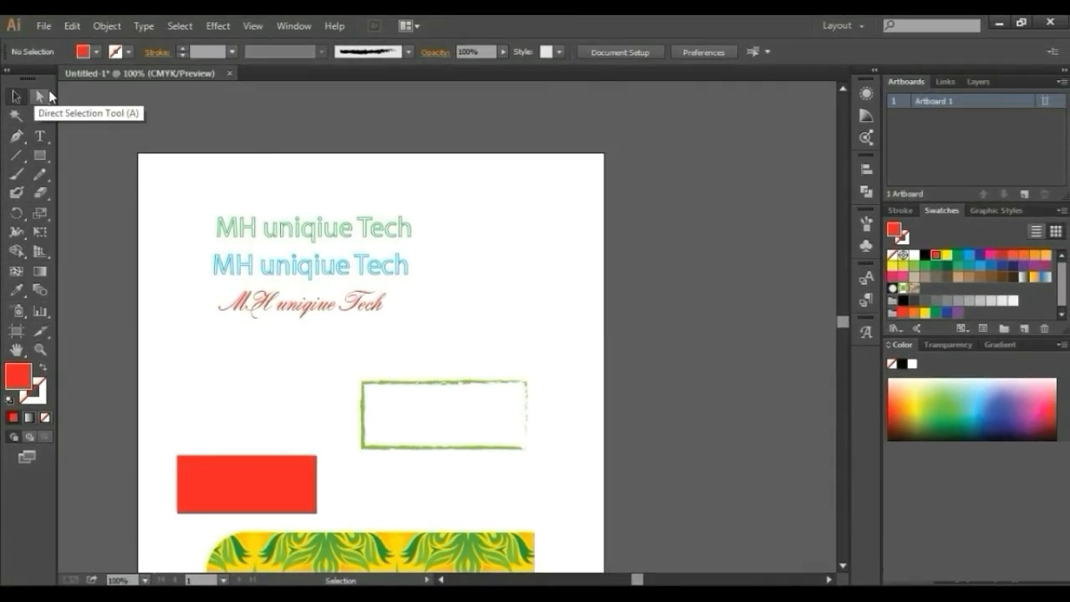
pyautogui.scroll(-2, 415, 313)
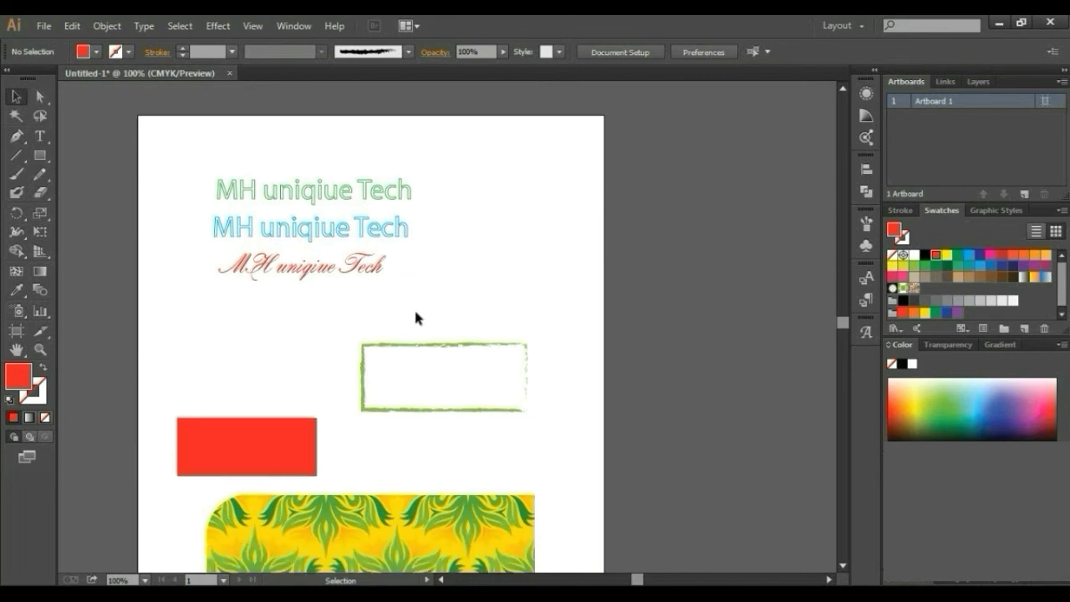
pyautogui.scroll(-2, 416, 313)
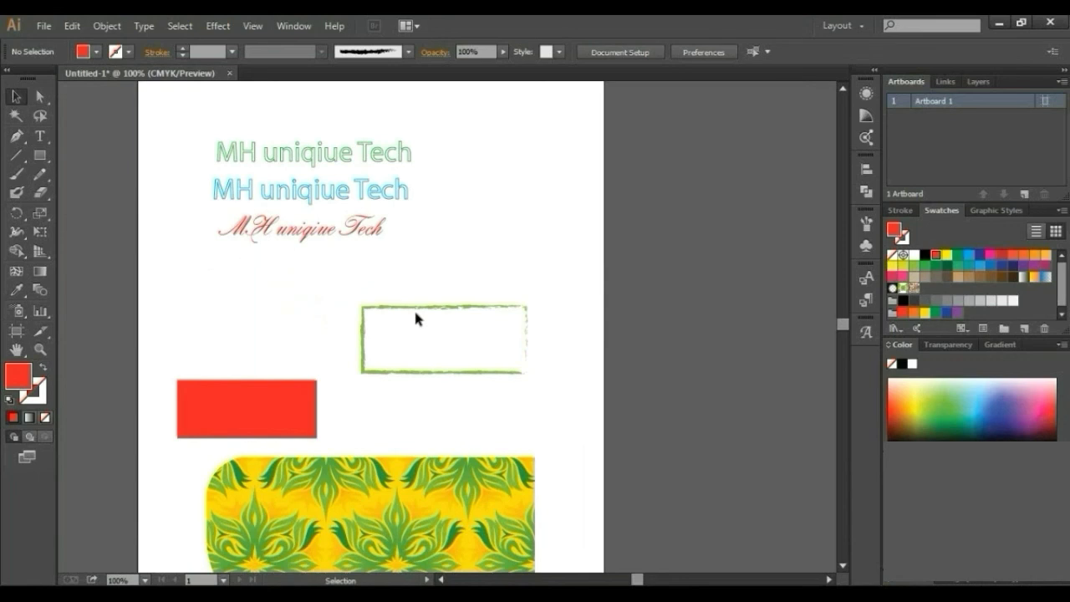
pyautogui.scroll(-2, 416, 313)
pyautogui.scroll(-1, 416, 313)
pyautogui.scroll(4, 415, 313)
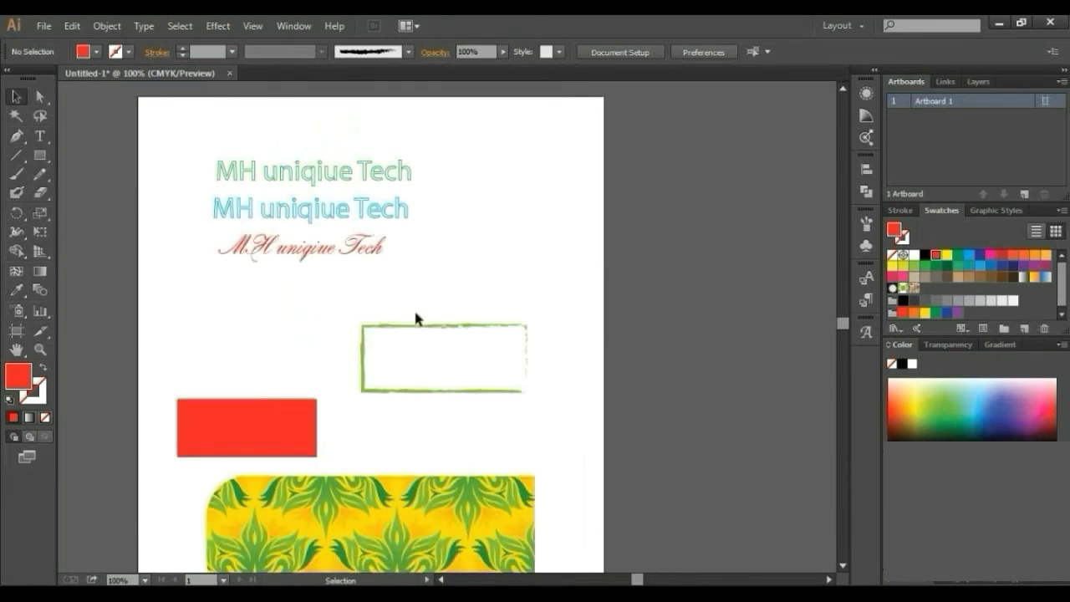
pyautogui.scroll(-3, 415, 318)
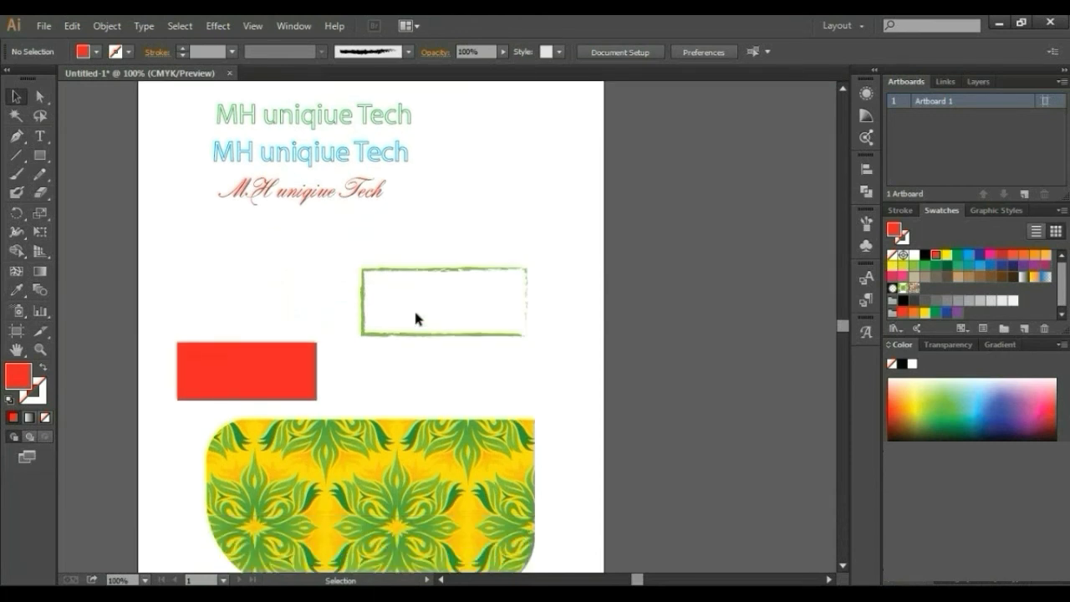
pyautogui.scroll(-4, 415, 313)
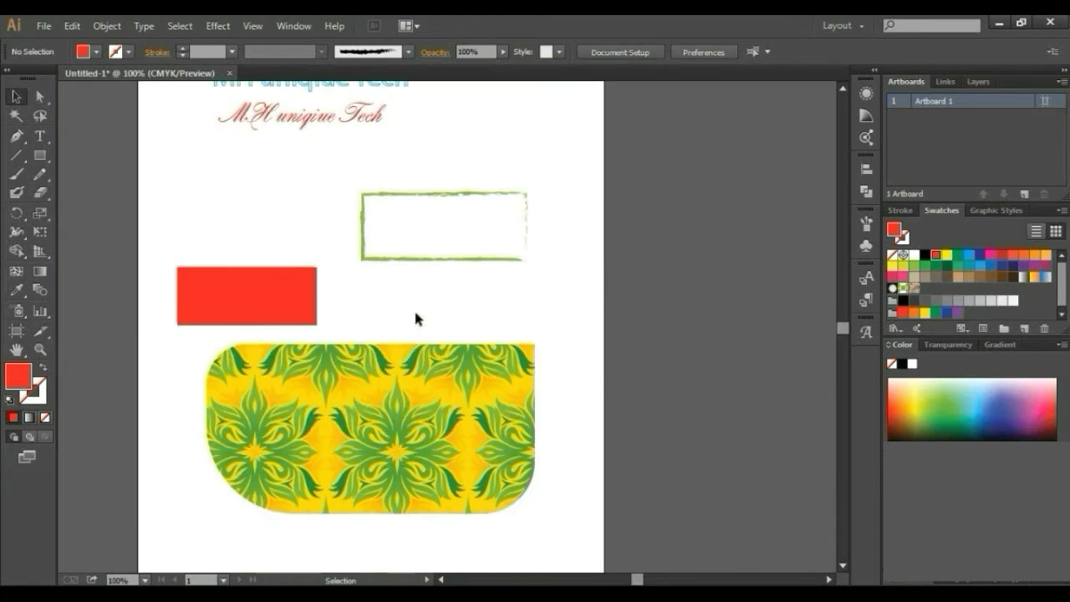
pyautogui.scroll(3, 416, 314)
pyautogui.scroll(3, 461, 296)
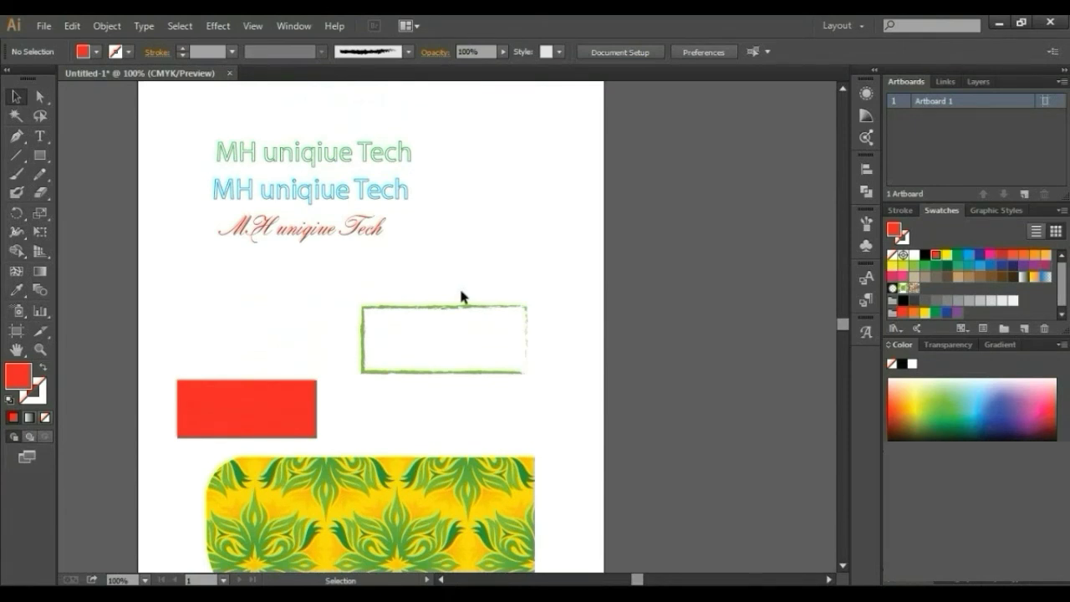
pyautogui.scroll(1, 461, 296)
pyautogui.scroll(-1, 461, 296)
pyautogui.scroll(-1, 461, 296)
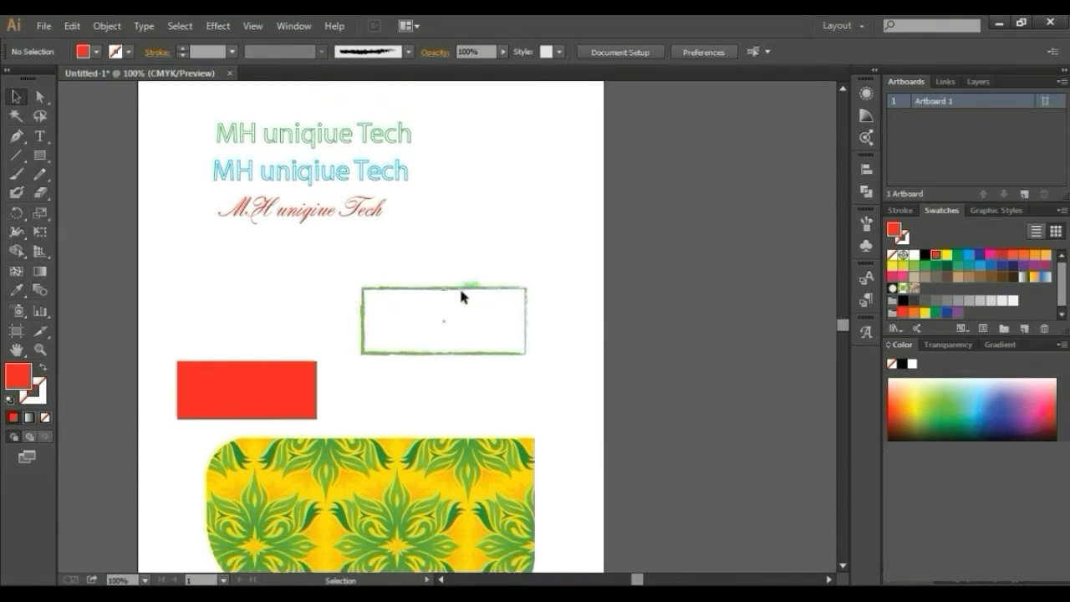
pyautogui.click(346, 172)
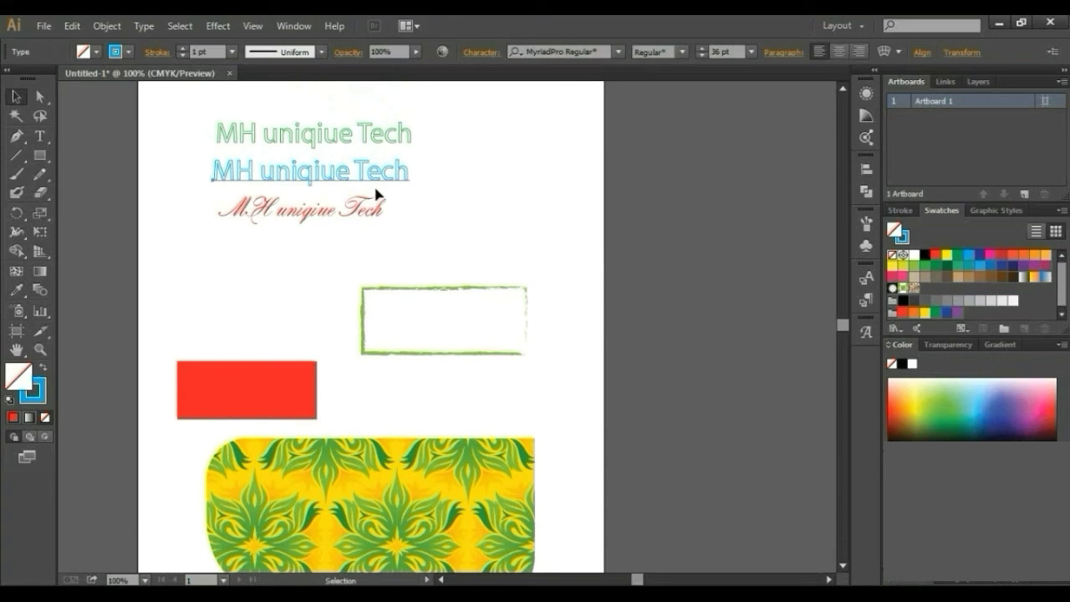
pyautogui.click(467, 242)
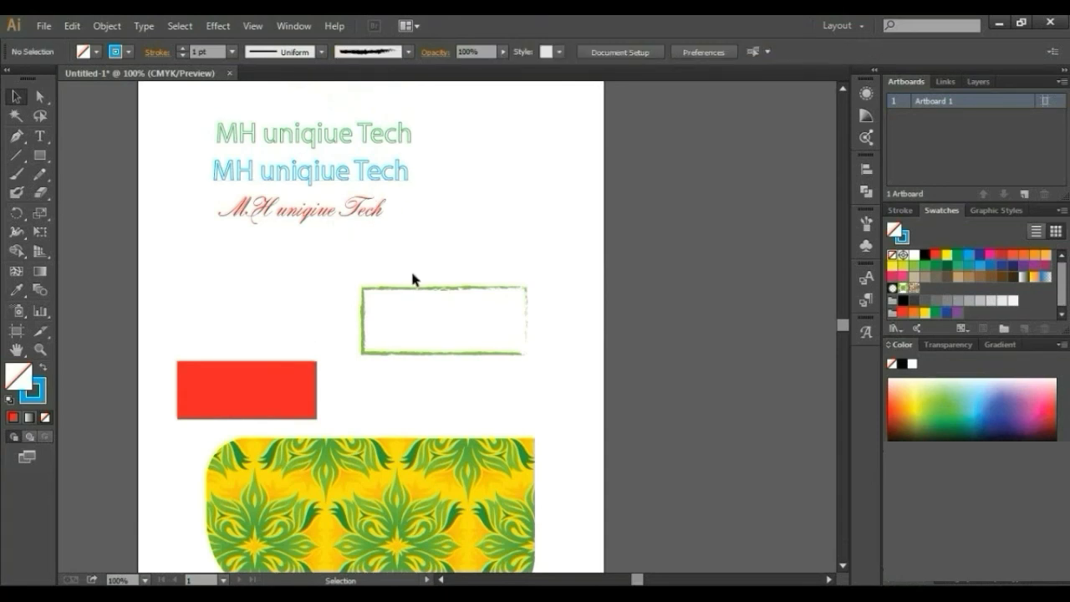